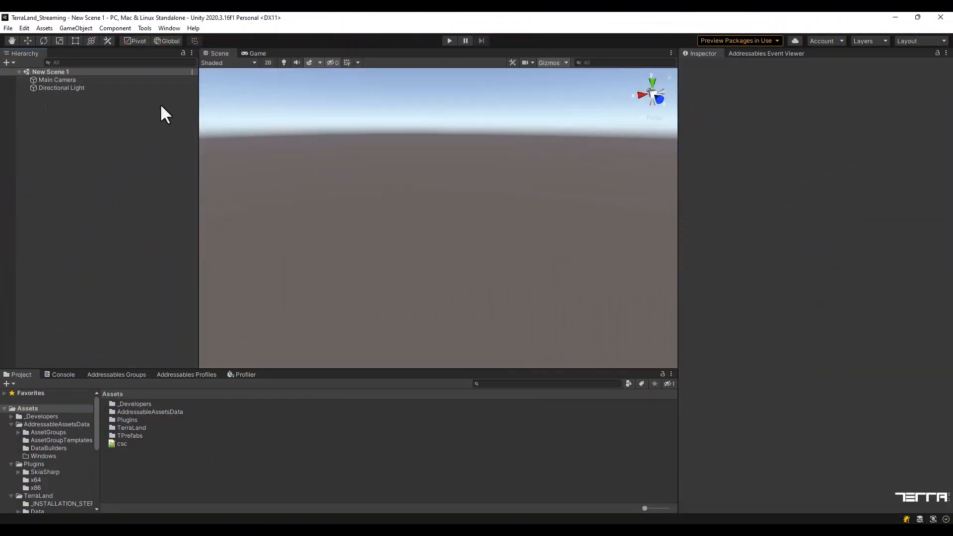
Open the TerraLand tool window from the TerraUnity tools
left_click(145, 27)
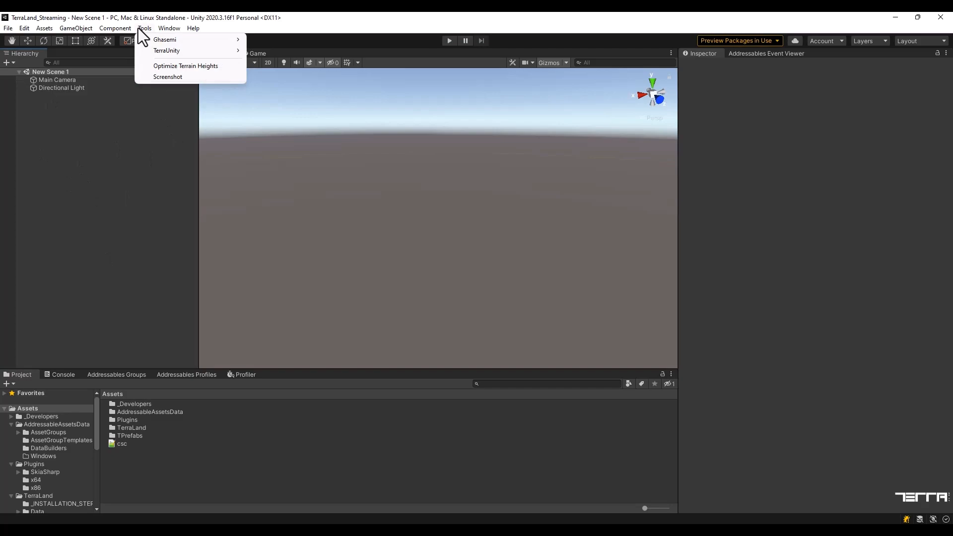
mouse_move(150, 51)
mouse_move(272, 52)
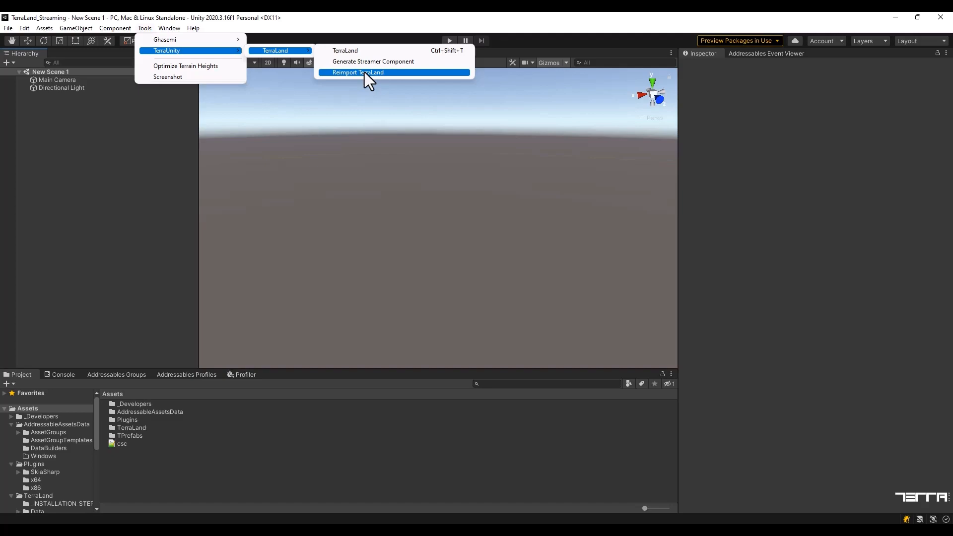
left_click(359, 51)
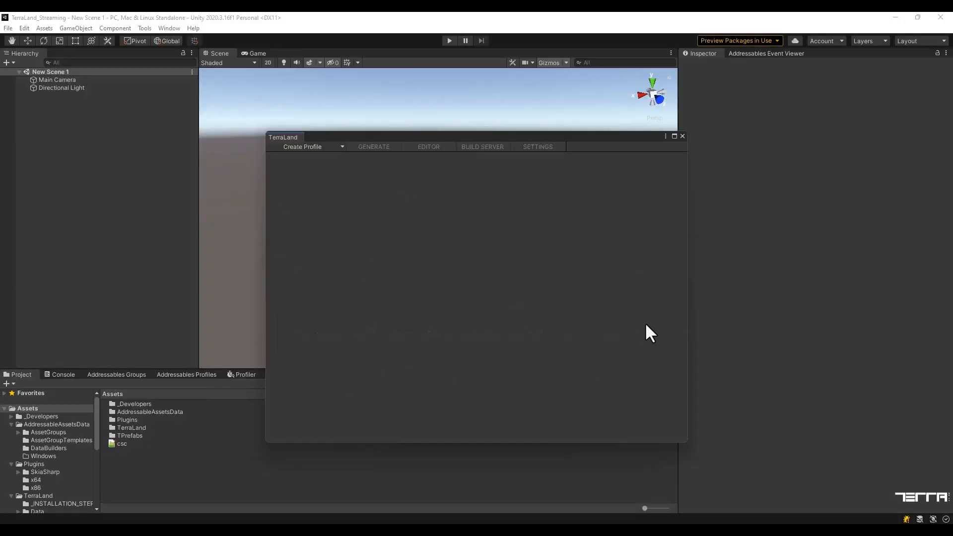
Create a new TerraLand profile named test
left_click(330, 147)
left_click(327, 159)
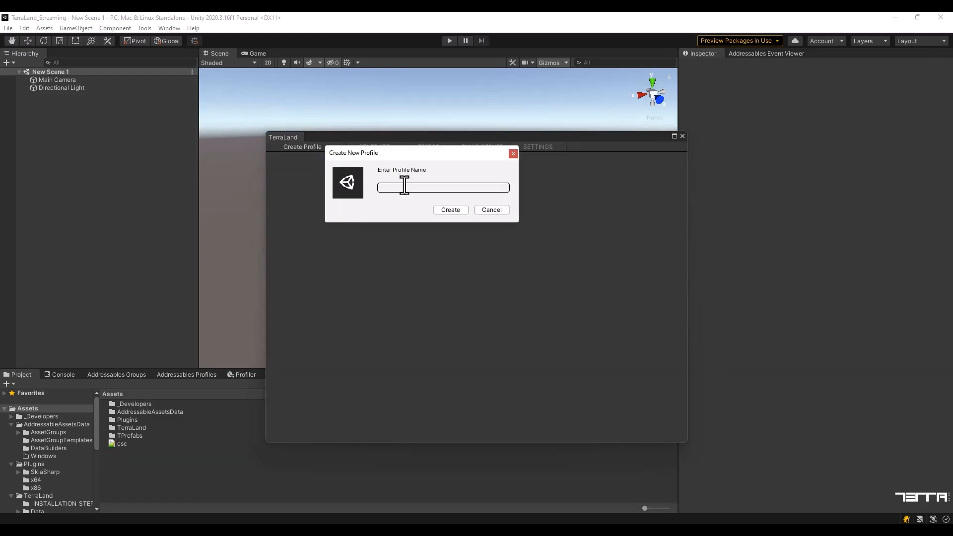
left_click_drag(400, 151, 408, 159)
type("test")
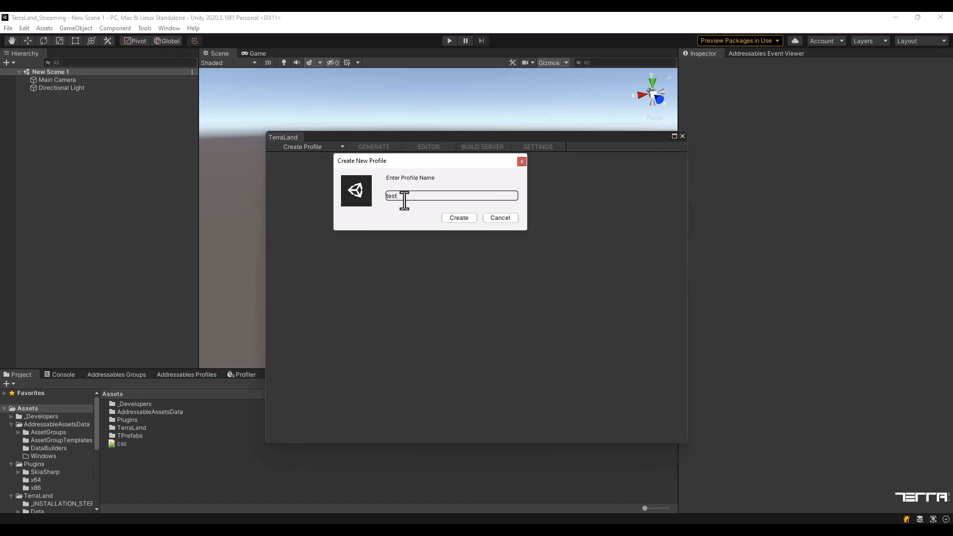
key("Return")
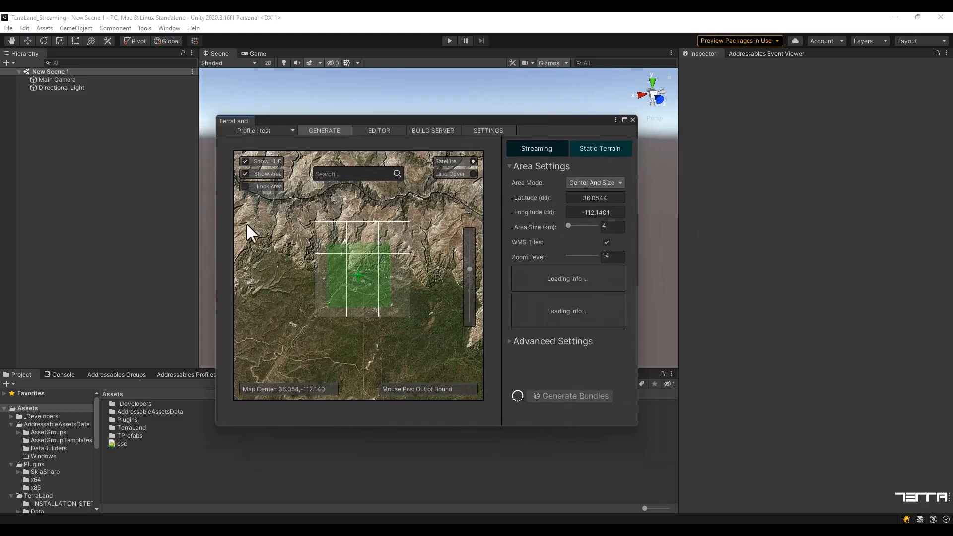
Review the profile list and the Editor, Build Server and Settings pages, returning to the Generate page
left_click(285, 130)
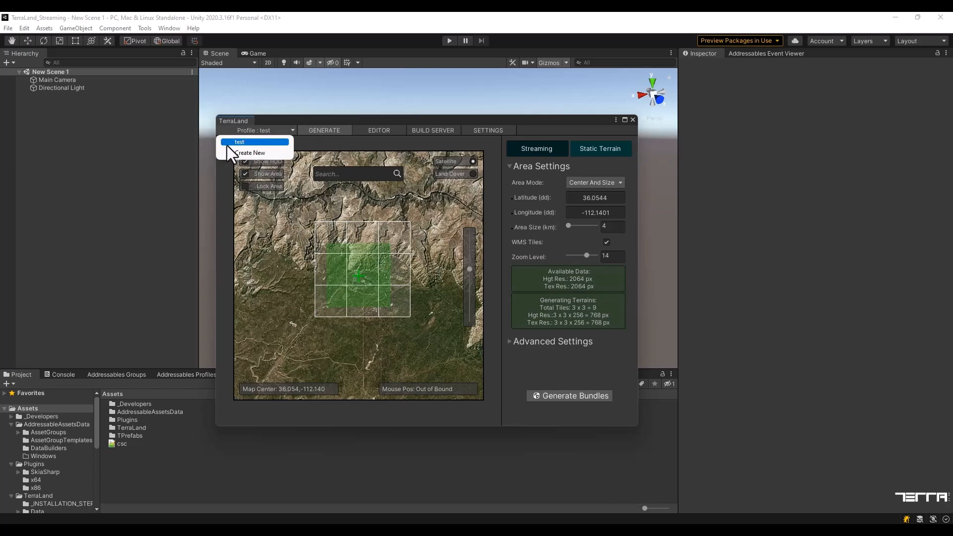
left_click(317, 132)
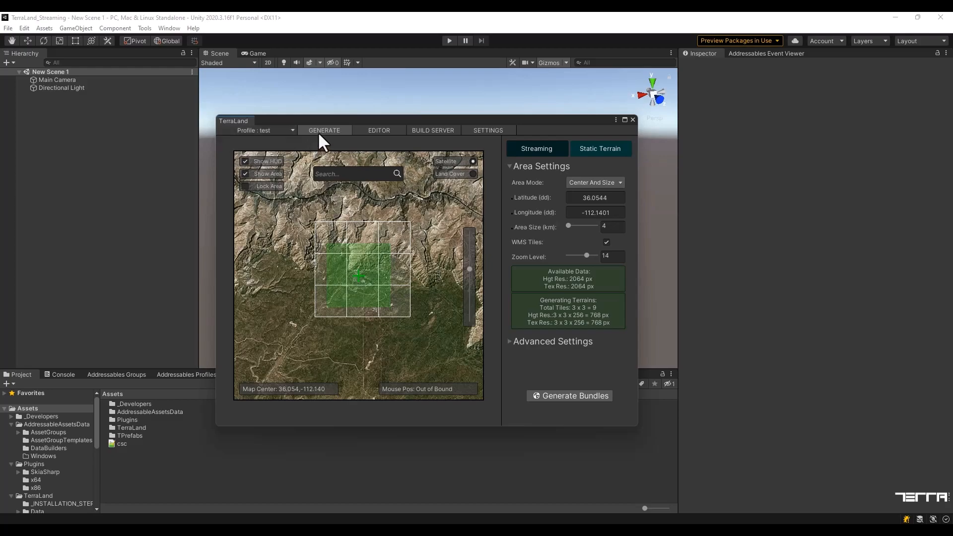
left_click(379, 131)
left_click(436, 131)
left_click(489, 131)
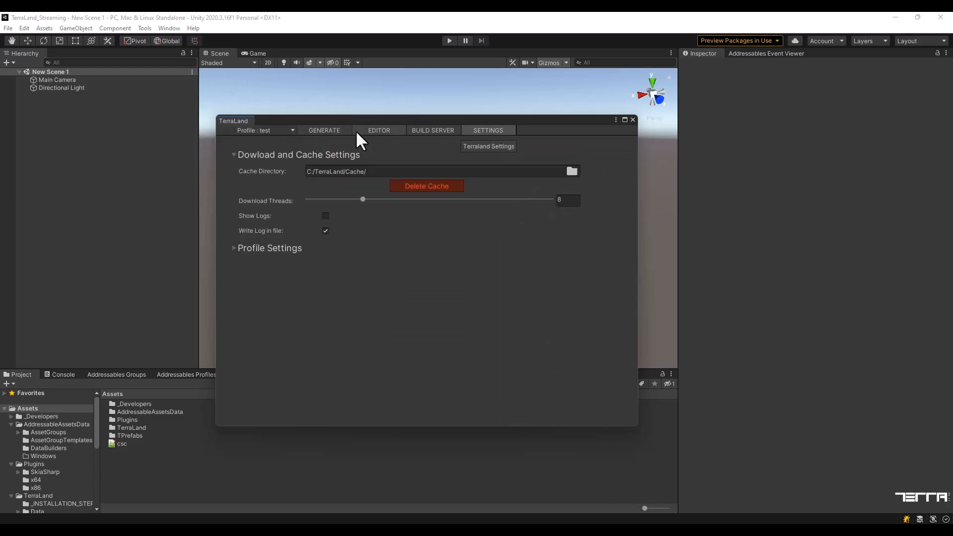
left_click(344, 130)
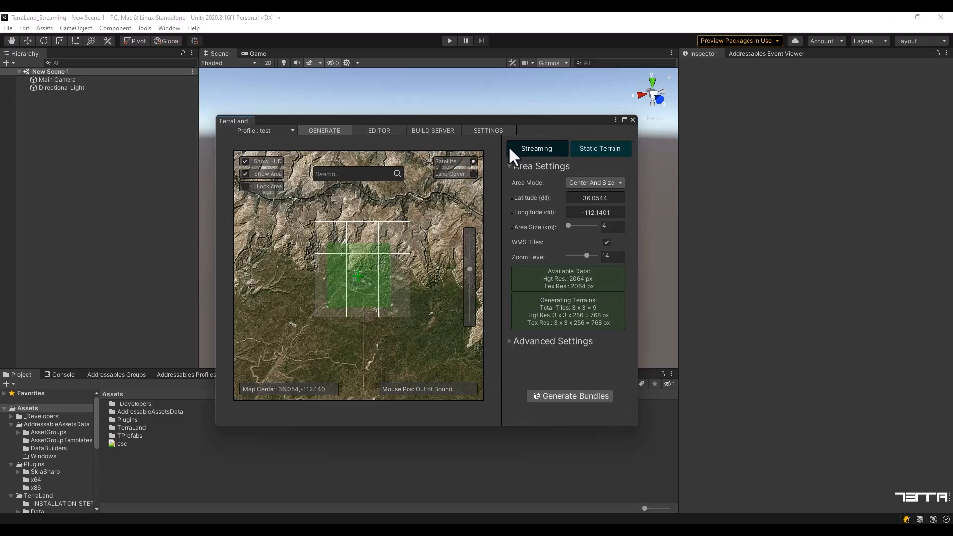
Examine the Advanced Settings for streaming generation, leaving both the Area Settings and Advanced Settings sections collapsed
left_click(509, 167)
left_click(514, 168)
left_click(576, 168)
left_click(585, 190)
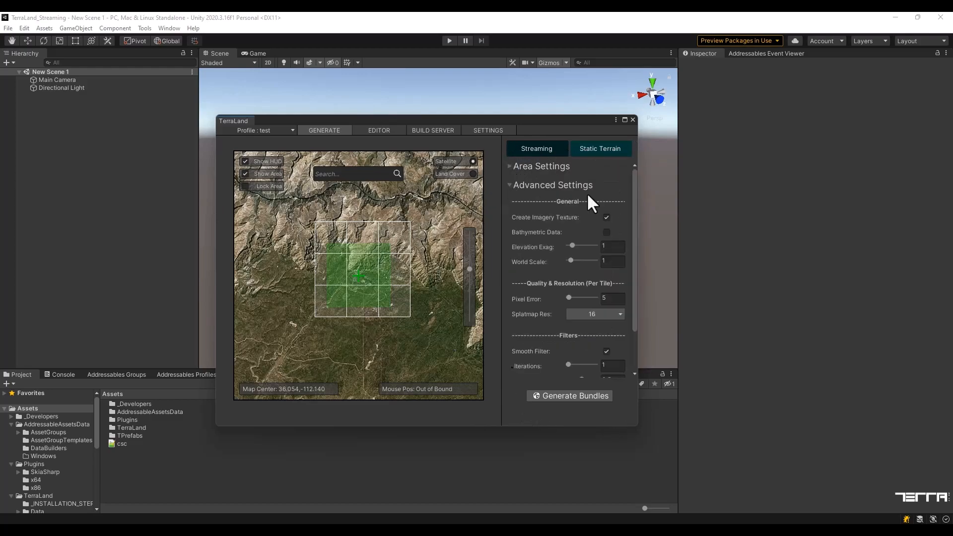
left_click(509, 186)
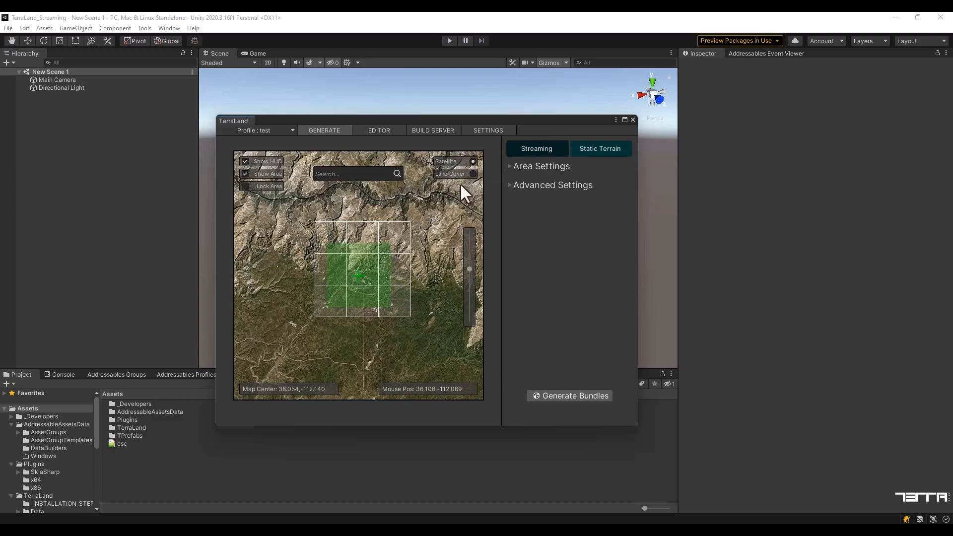
Try the Land Cover map style and hide the HUD and area overlays, restoring Satellite and both overlays
left_click(473, 174)
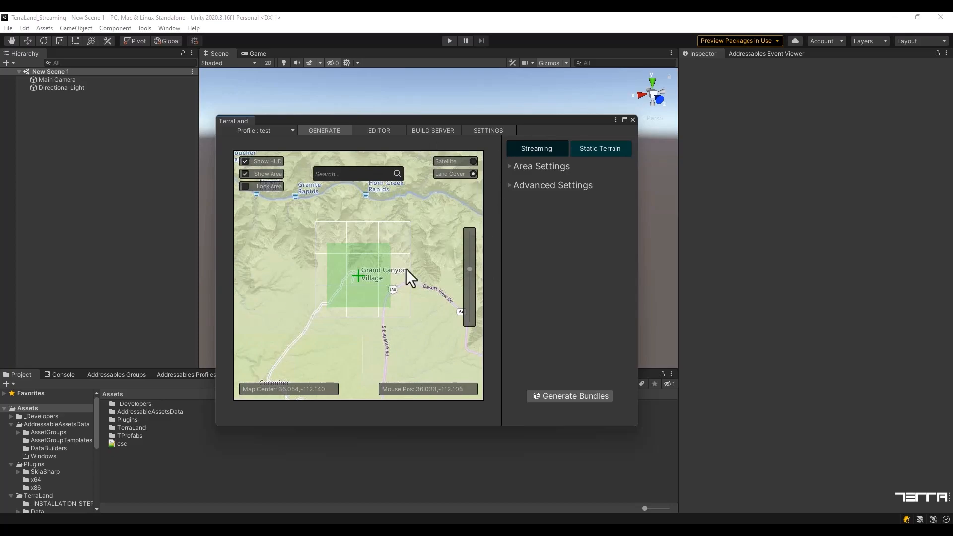
left_click(475, 160)
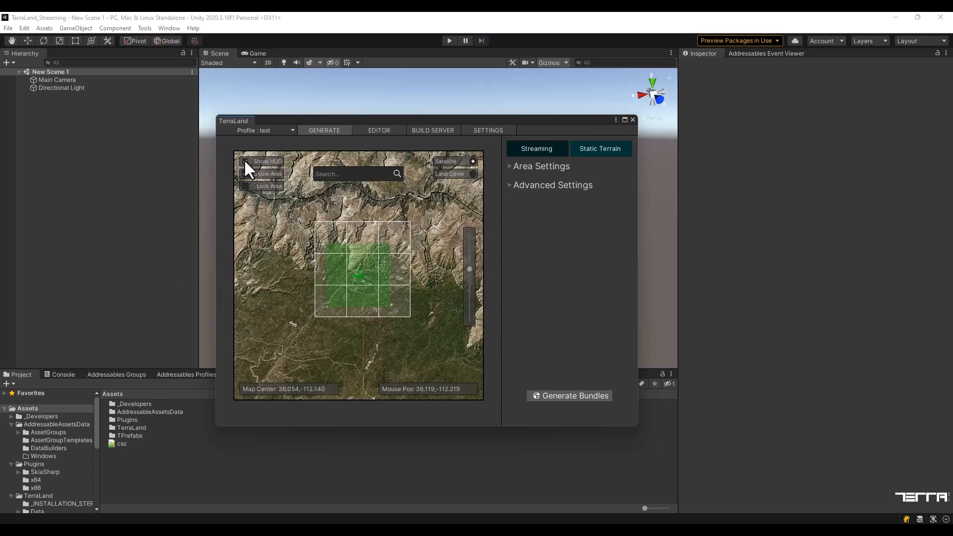
left_click(244, 160)
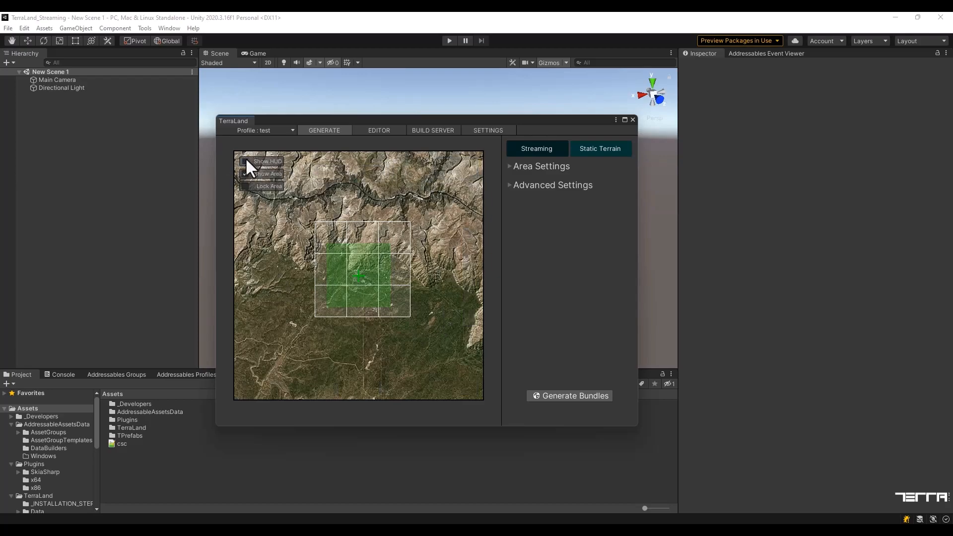
left_click(246, 160)
left_click(245, 173)
left_click(245, 173)
Lock the selected area, explore the map away from it, and bring the map back to the area's center
left_click(245, 186)
scroll(398, 327, "up", 3)
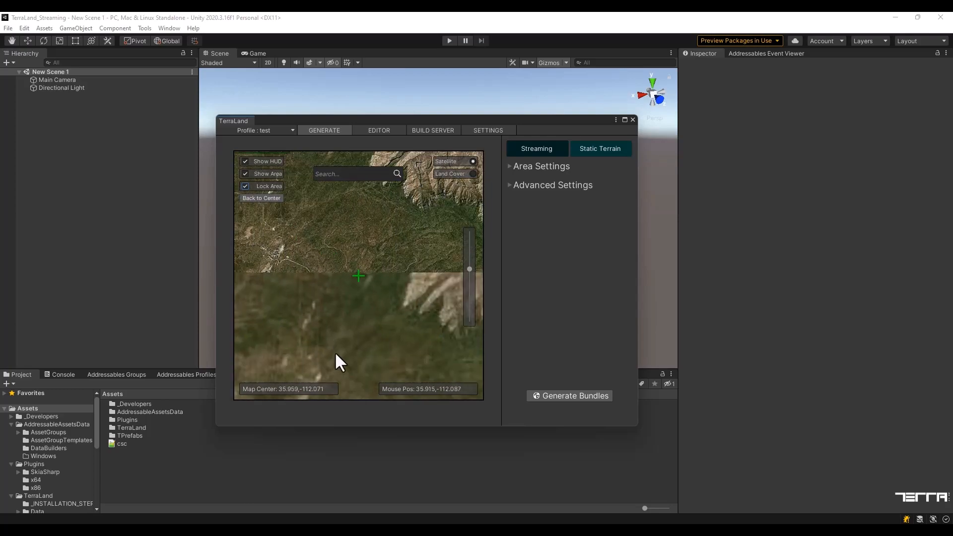
left_click_drag(389, 275, 444, 358)
left_click_drag(347, 263, 376, 214)
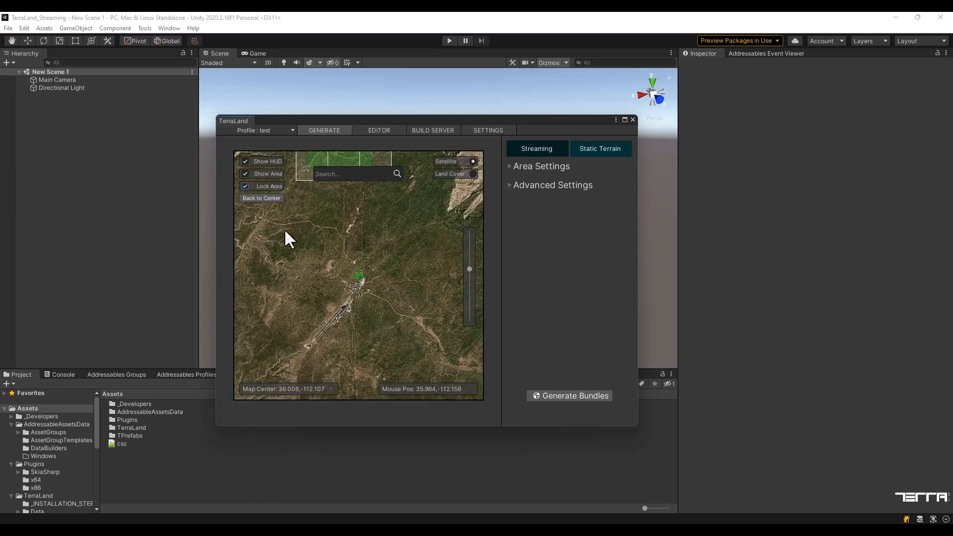
left_click(261, 198)
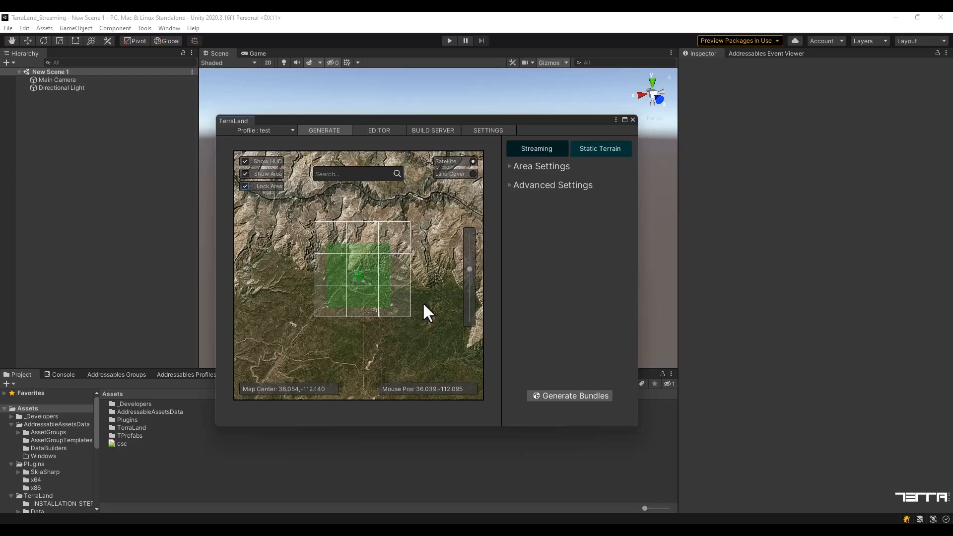
Unlock the area and inspect the map up close with the area overlay hidden, turning the overlay back on
scroll(423, 302, "up", 2)
scroll(424, 301, "down", 2)
left_click(245, 174)
left_click(245, 186)
scroll(356, 278, "up", 5)
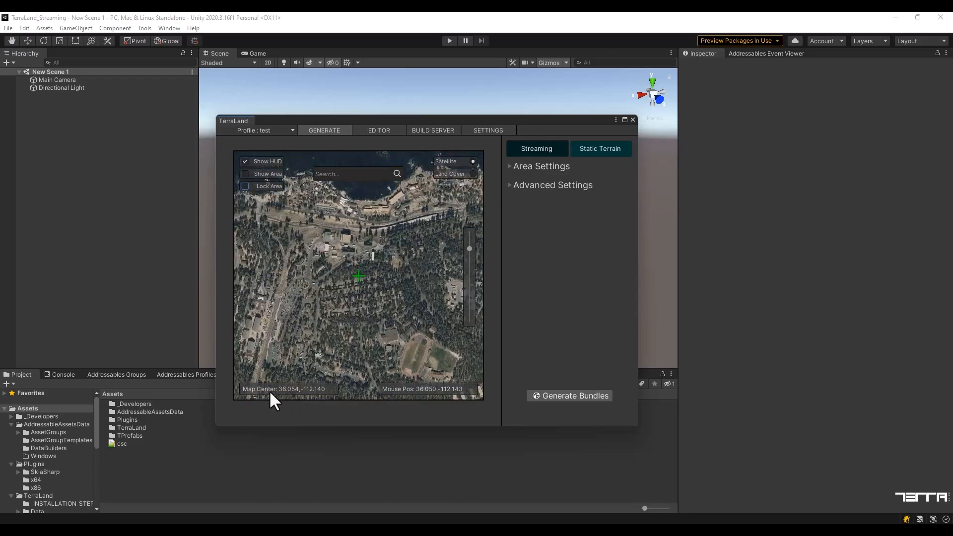
left_click(244, 173)
scroll(414, 278, "down", 5)
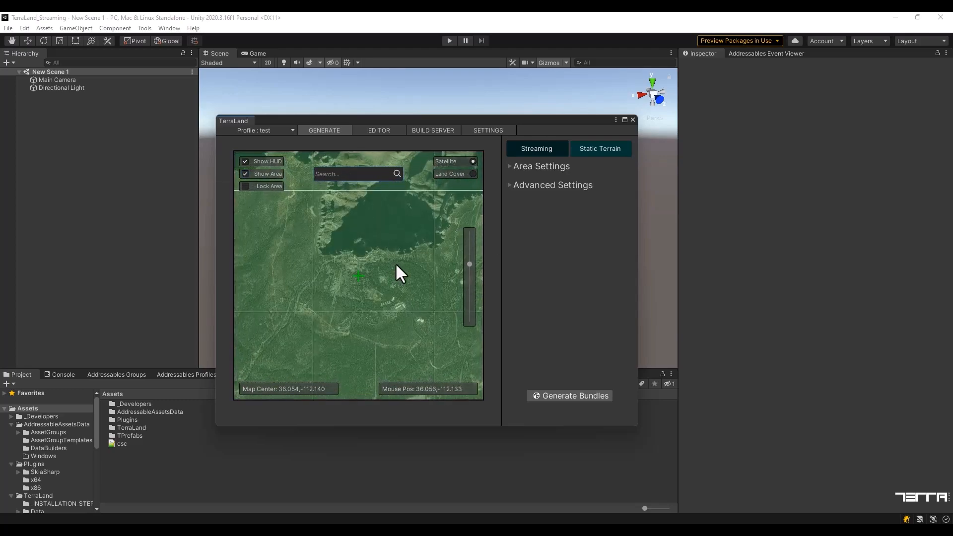
Search the map for "ny", move the area to New York, NY, and clear the search text
type("ny")
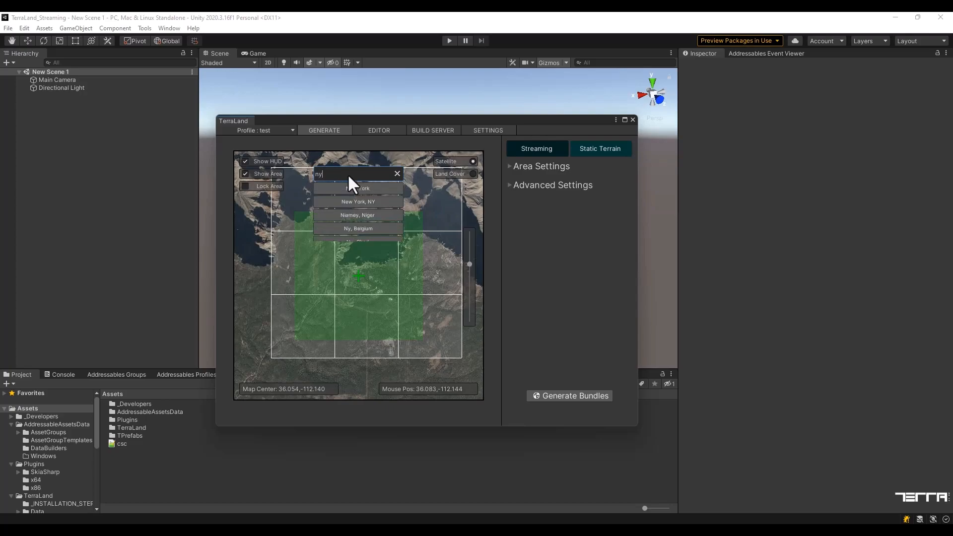
left_click(359, 201)
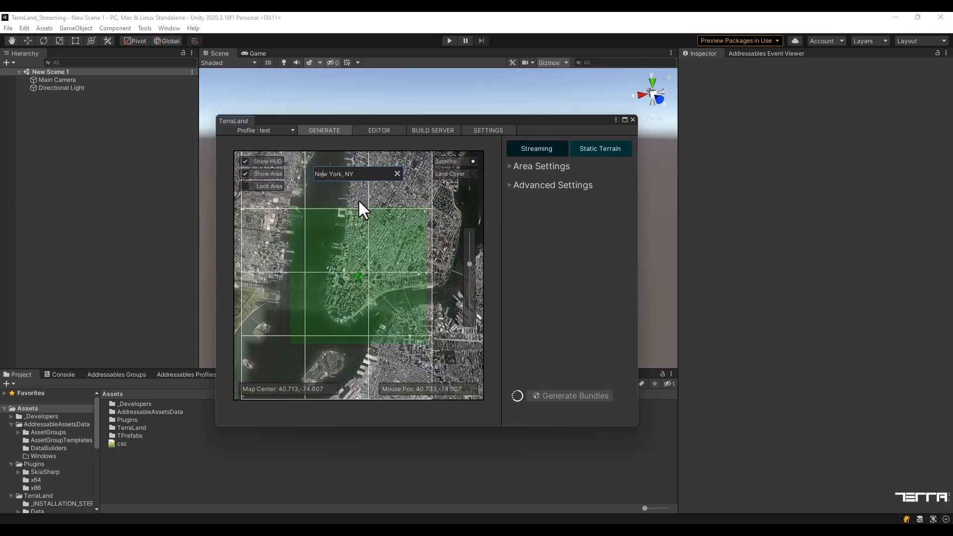
left_click(397, 173)
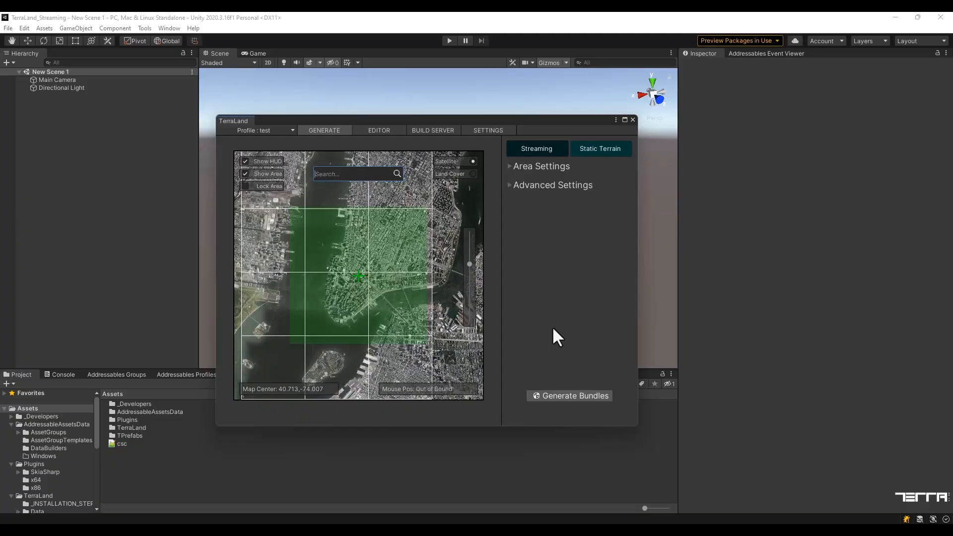
Expand the Area Settings and move the area to Grand Canyon, United States, by searching for "grand canyon"
left_click(511, 168)
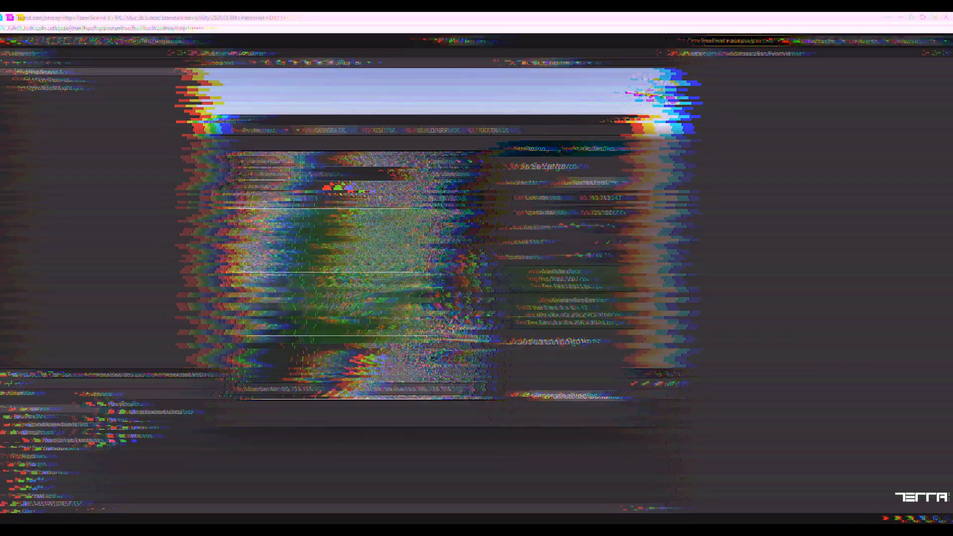
type("gr")
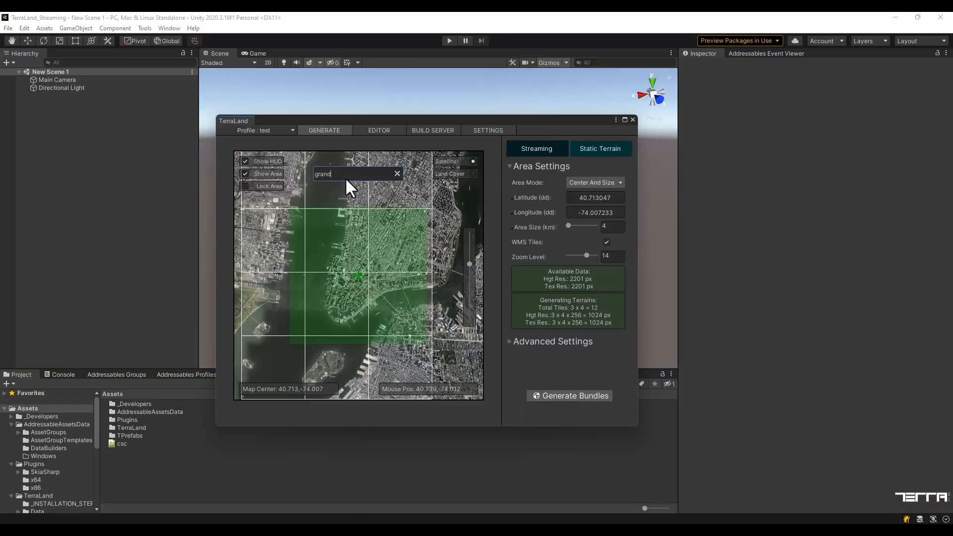
type("and canyon")
left_click(364, 191)
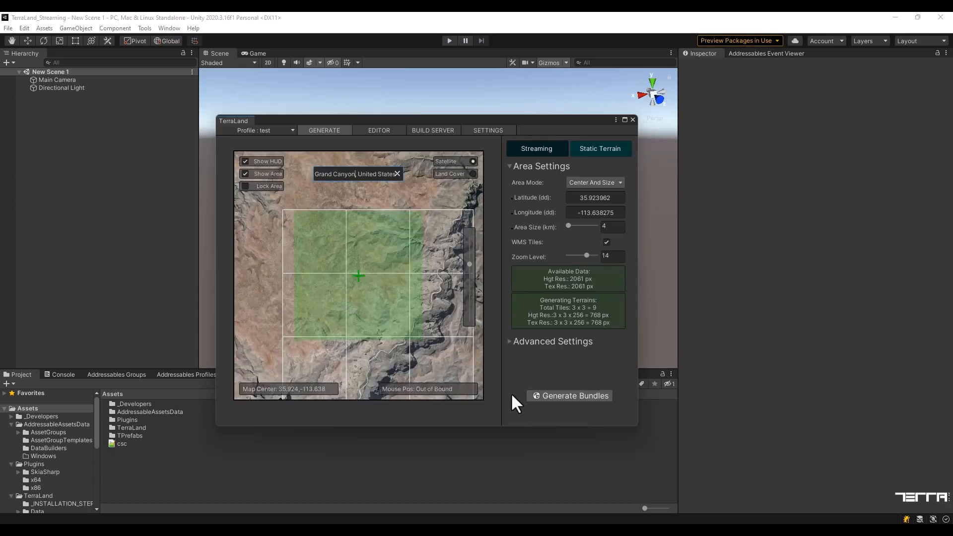
Reposition the TerraLand window and set the generation mode back to Streaming
scroll(382, 287, "down", 2)
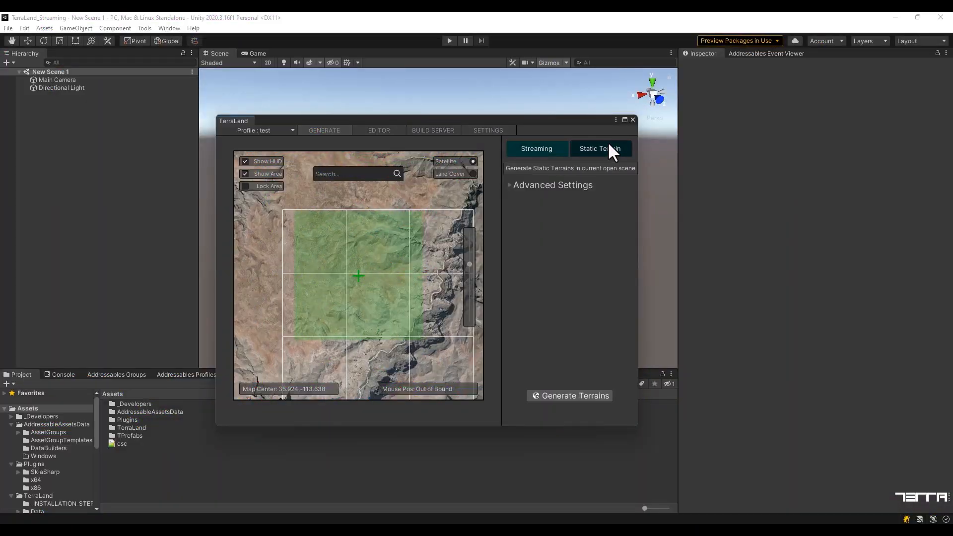
left_click_drag(383, 130, 502, 120)
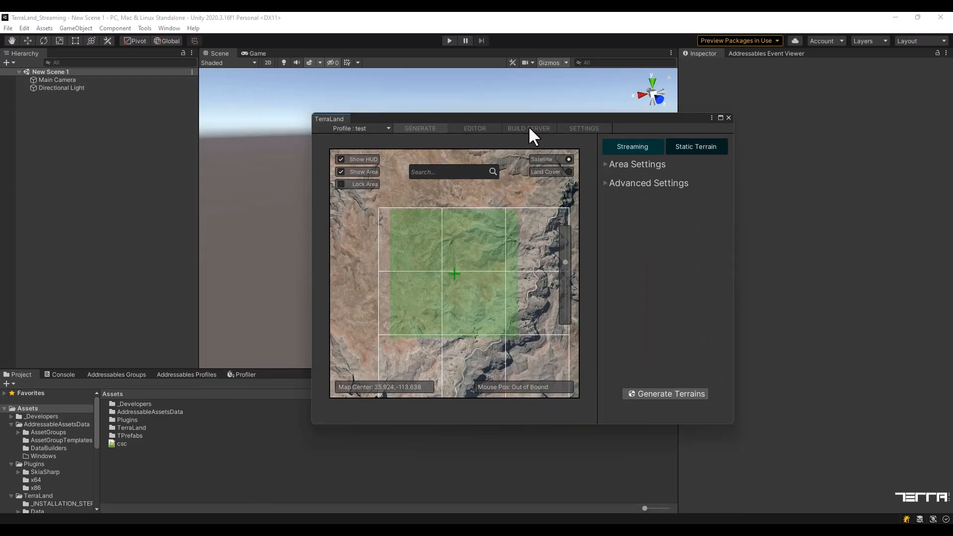
left_click(621, 147)
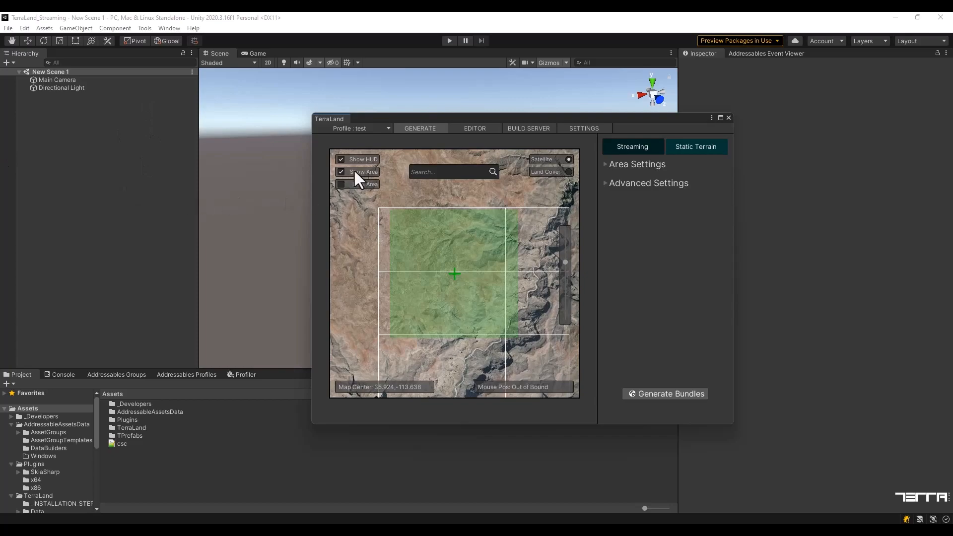
Check the Editor and Build Server pages, and expand the Area Settings on the Generate page
left_click(475, 129)
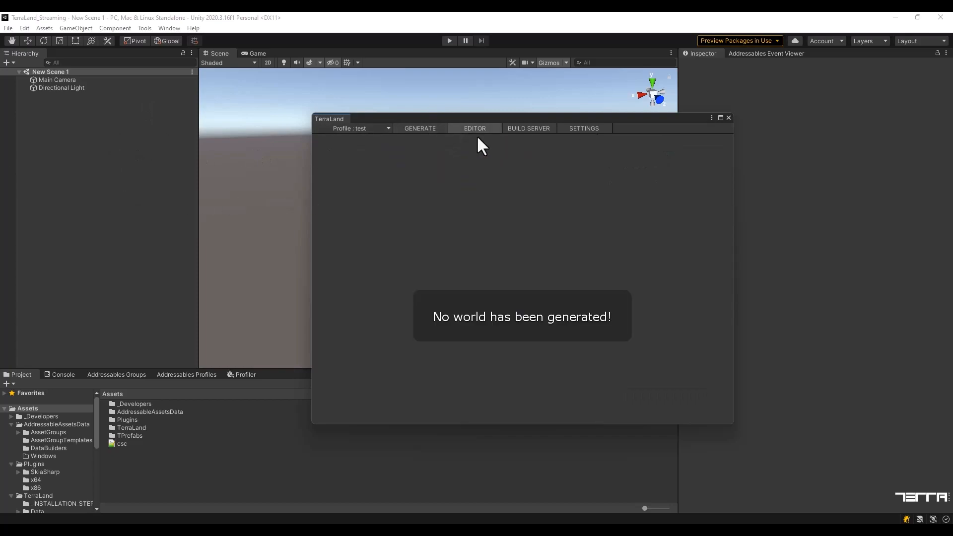
left_click(529, 129)
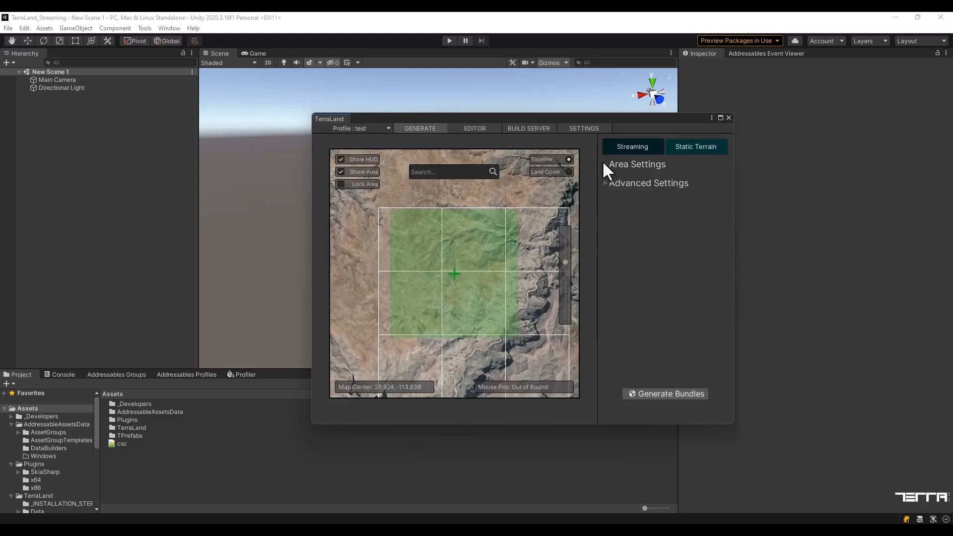
left_click(608, 164)
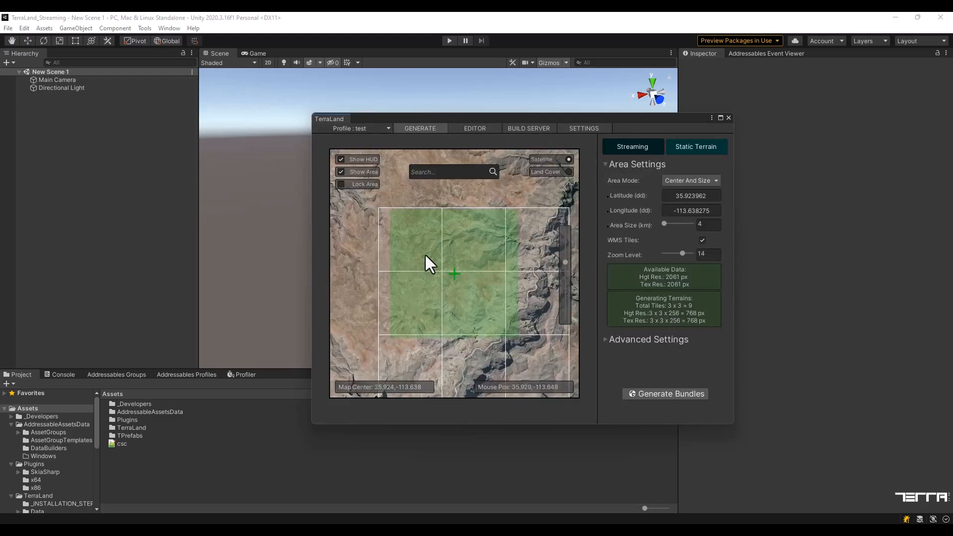
Try the Bounding Box area mode and return the area mode to Center And Size
left_click(687, 180)
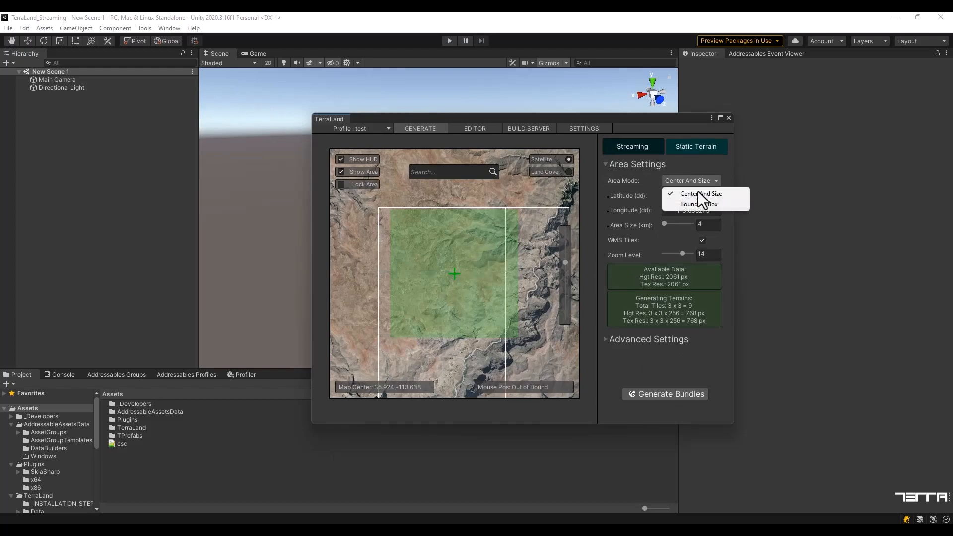
left_click(691, 204)
left_click(687, 182)
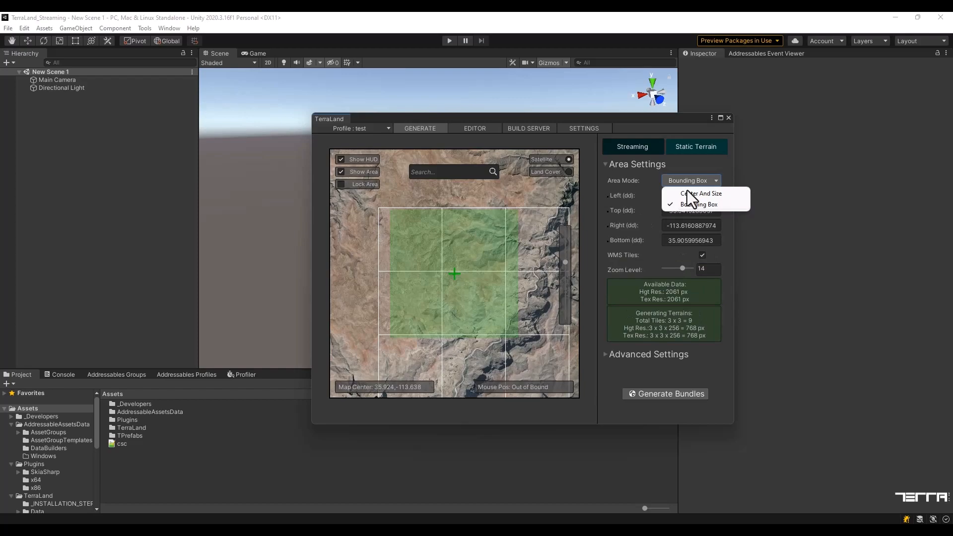
left_click(687, 193)
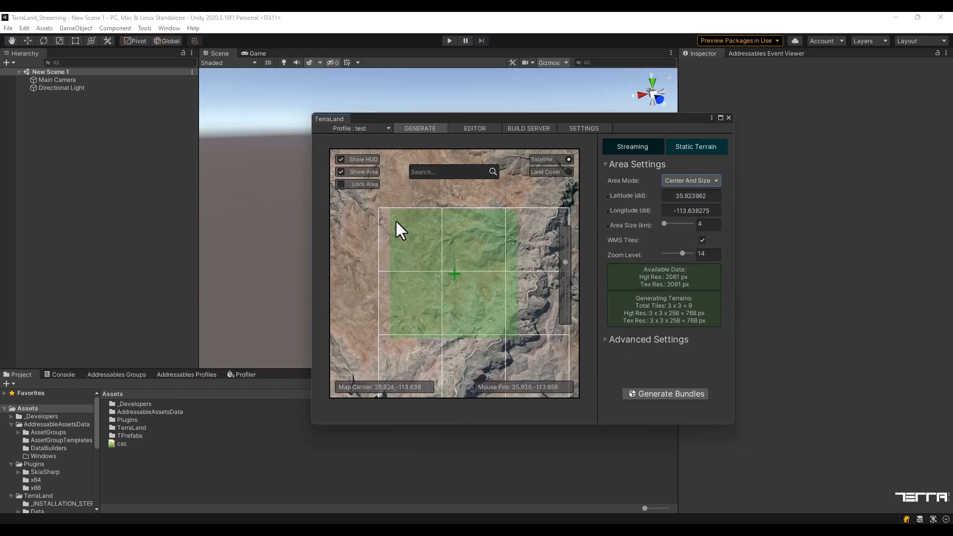
Inspect the Longitude and Area Size fields, compare them with the Bounding Box coordinates, and restore the Center And Size area mode
left_click(697, 210)
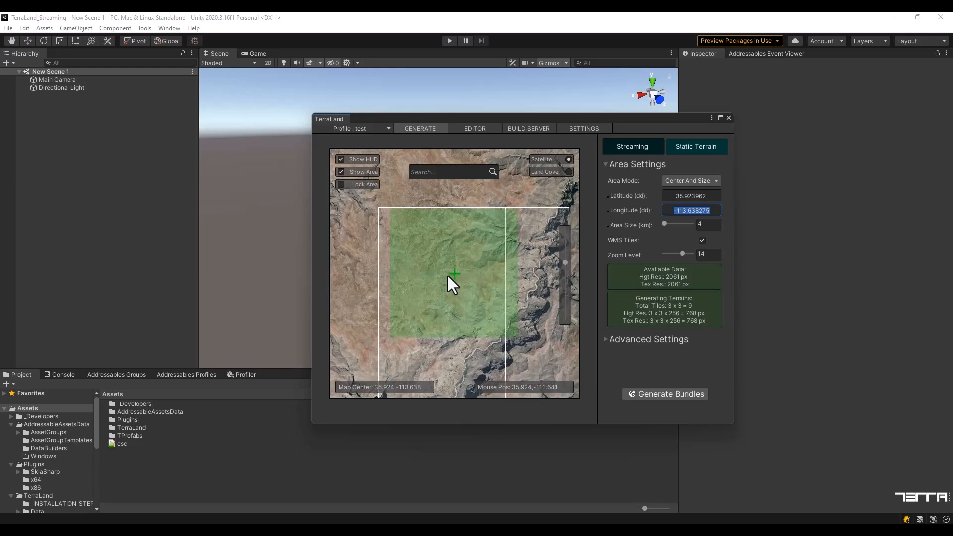
left_click(712, 225)
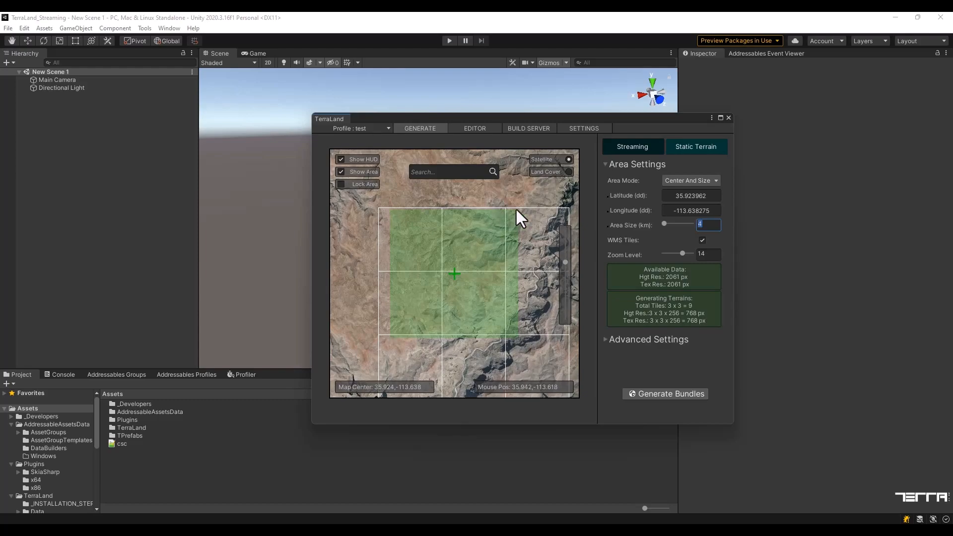
left_click(690, 180)
left_click(683, 204)
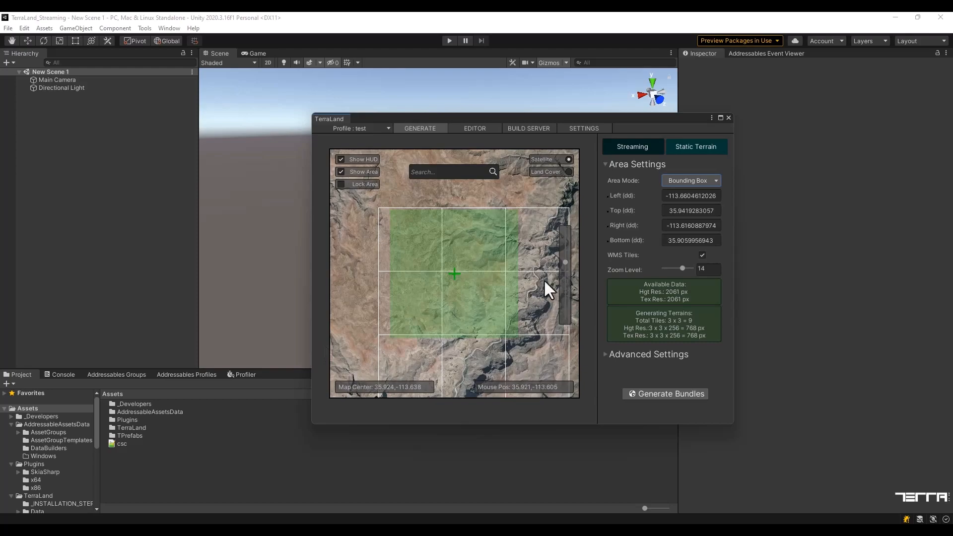
left_click(679, 180)
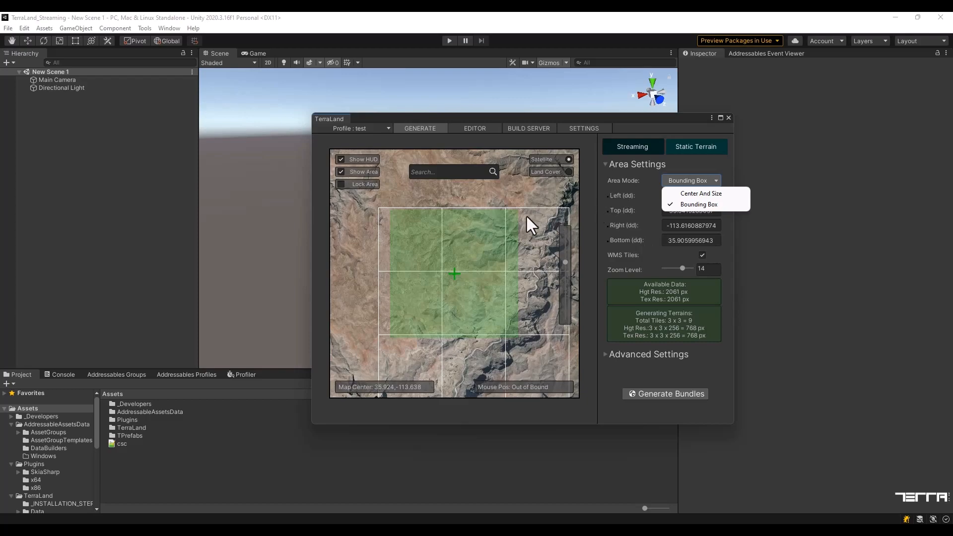
left_click(683, 193)
Reposition and enlarge the TerraLand window, and examine how the WMS tile grid covers the selected area
left_click_drag(645, 118, 573, 107)
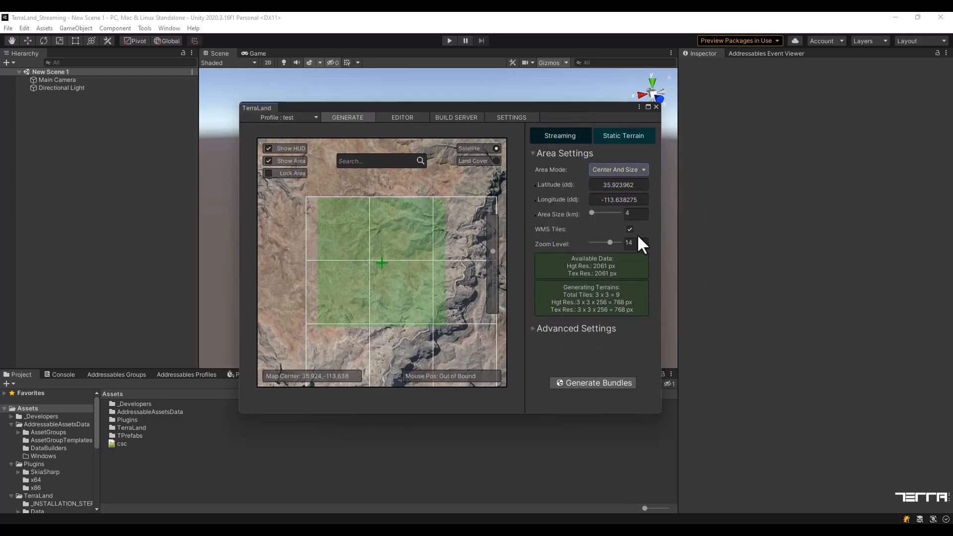
mouse_move(546, 232)
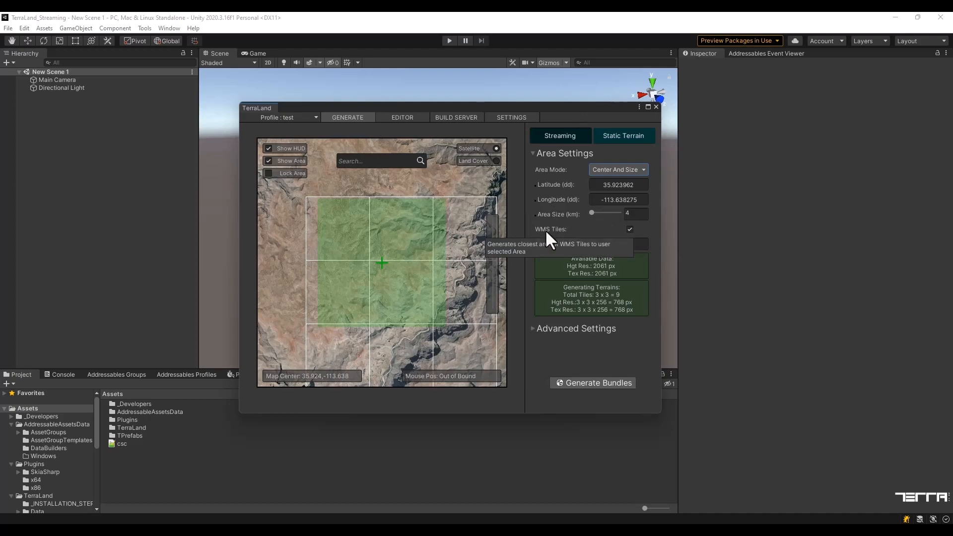
scroll(445, 267, "down", 2)
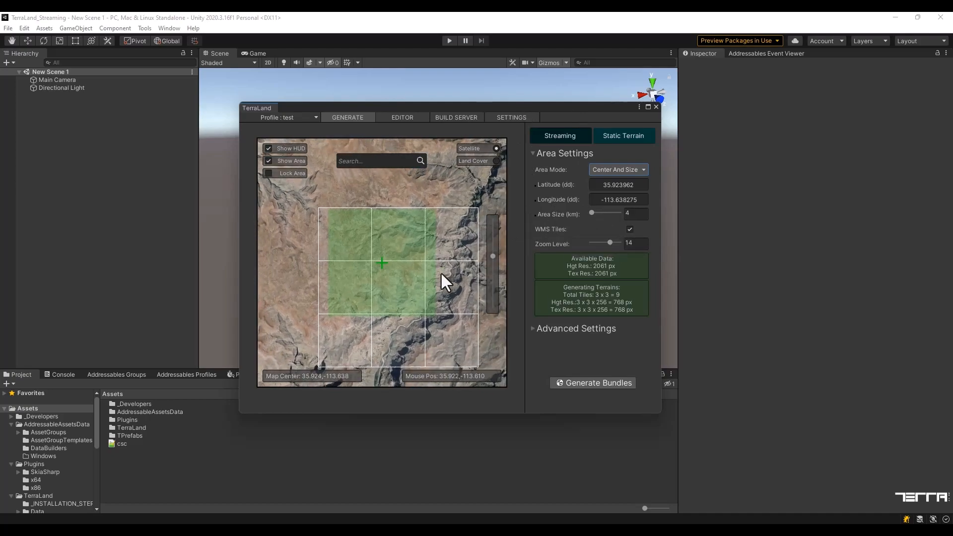
scroll(441, 274, "down", 2)
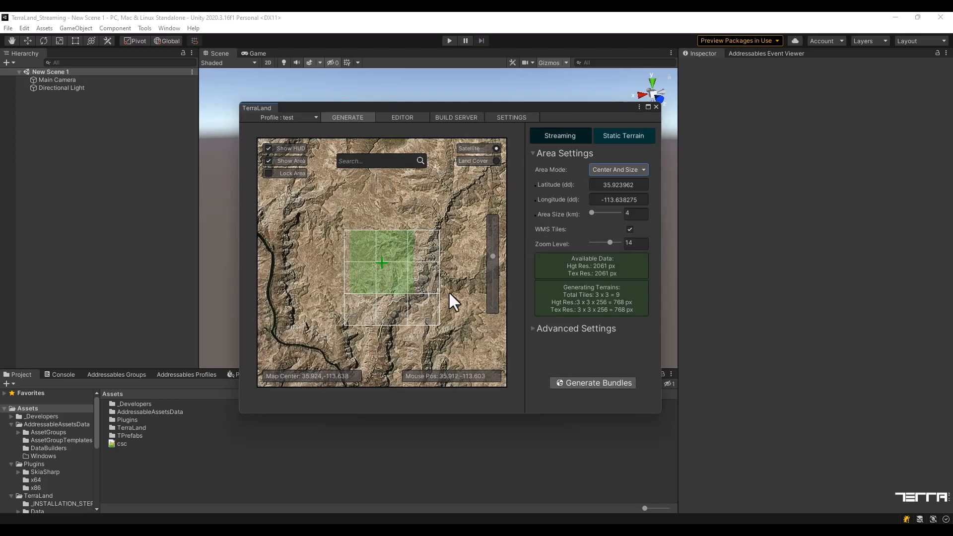
left_click_drag(661, 412, 707, 465)
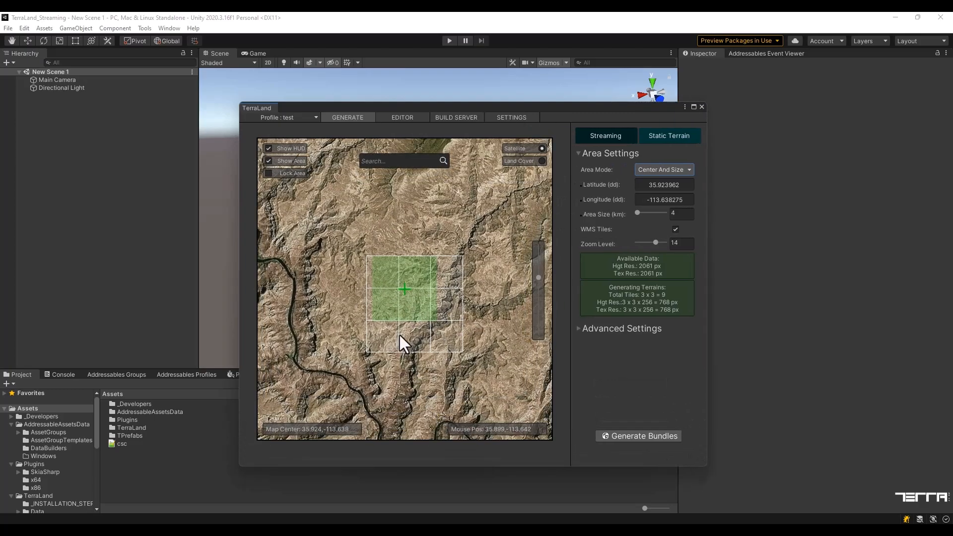
scroll(399, 335, "up", 2)
scroll(415, 346, "up", 5)
scroll(418, 346, "down", 6)
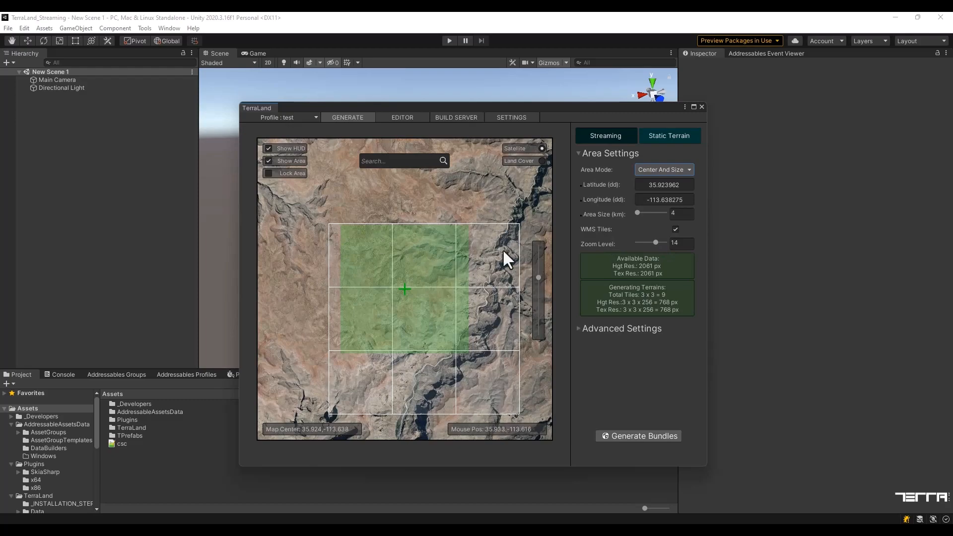
Try a WMS tile Zoom Level of 16, and set it to 15
mouse_move(654, 242)
left_mouse_down()
mouse_move(630, 242)
mouse_move(664, 246)
left_mouse_up()
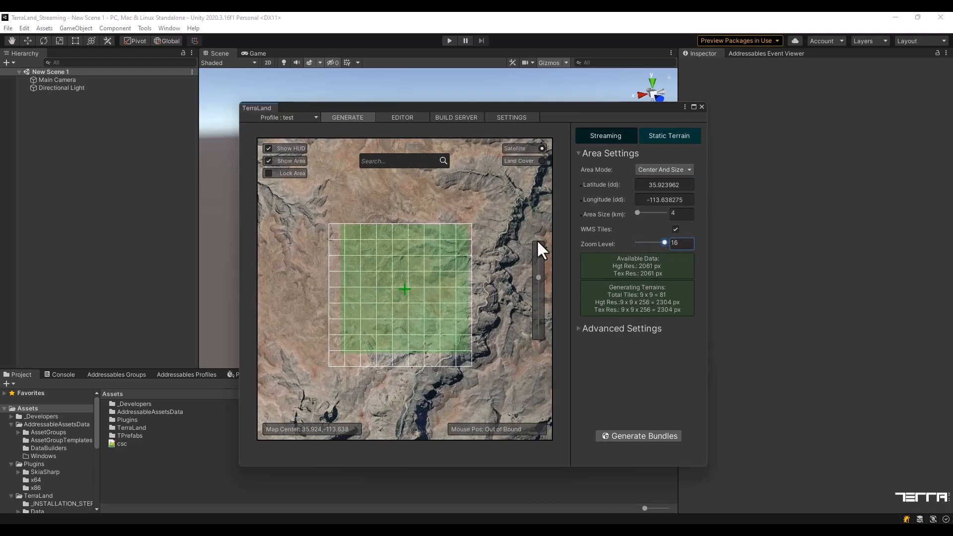
left_click(676, 243)
left_click(662, 243)
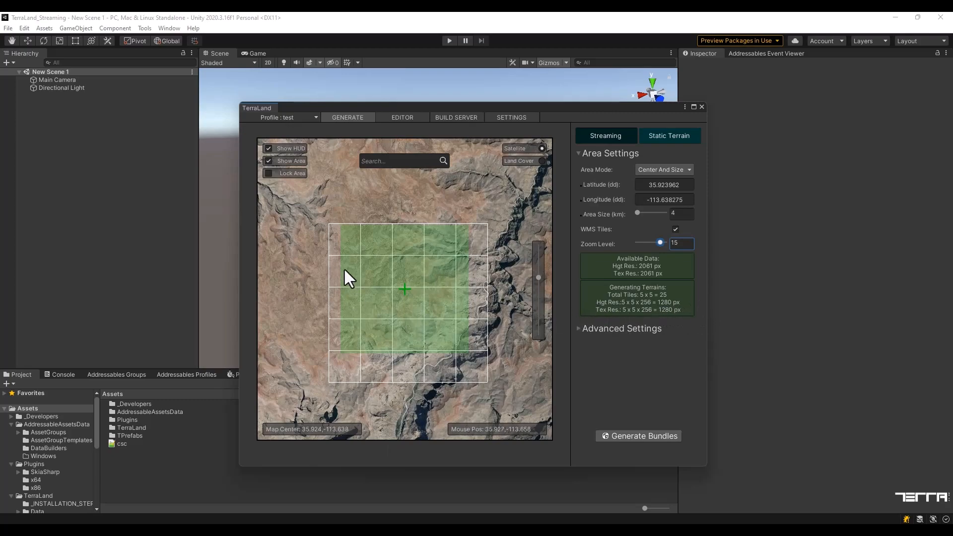
Check the Quality Mode options with WMS Tiles off, compare with WMS Tiles on, and leave WMS Tiles disabled
left_click(675, 230)
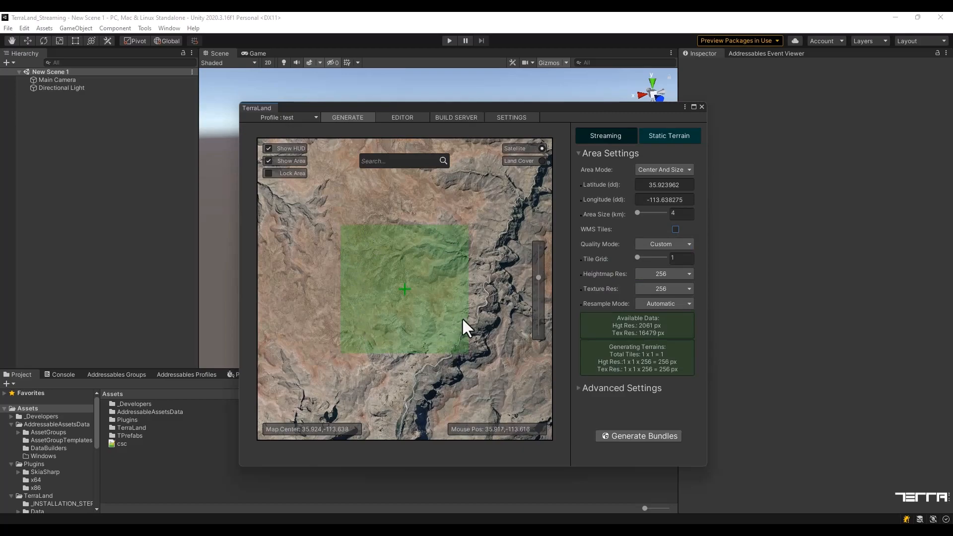
left_click(660, 244)
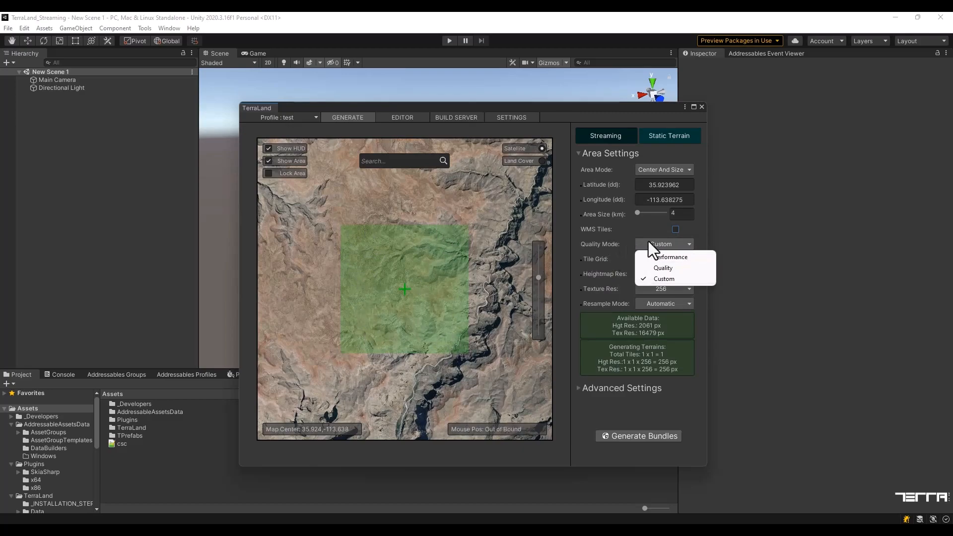
left_click(685, 227)
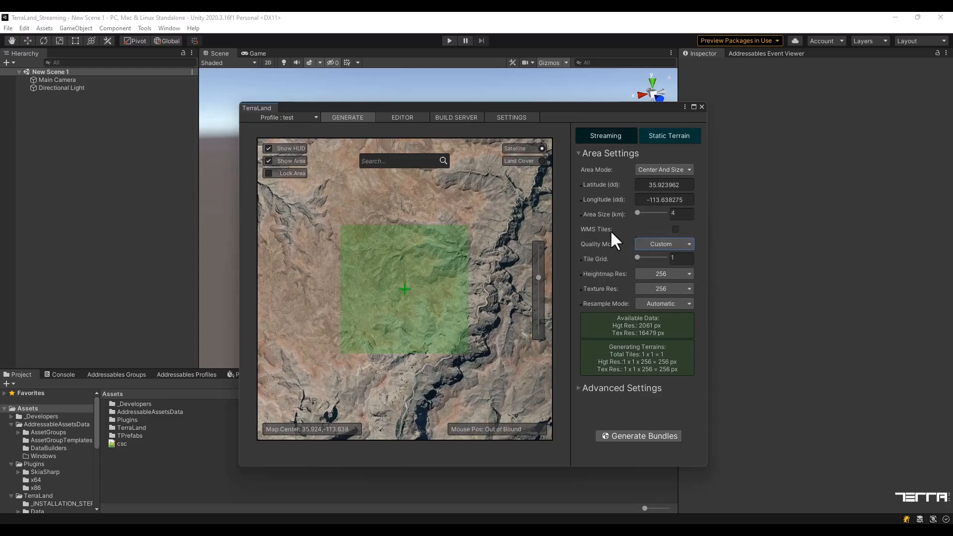
left_click(675, 229)
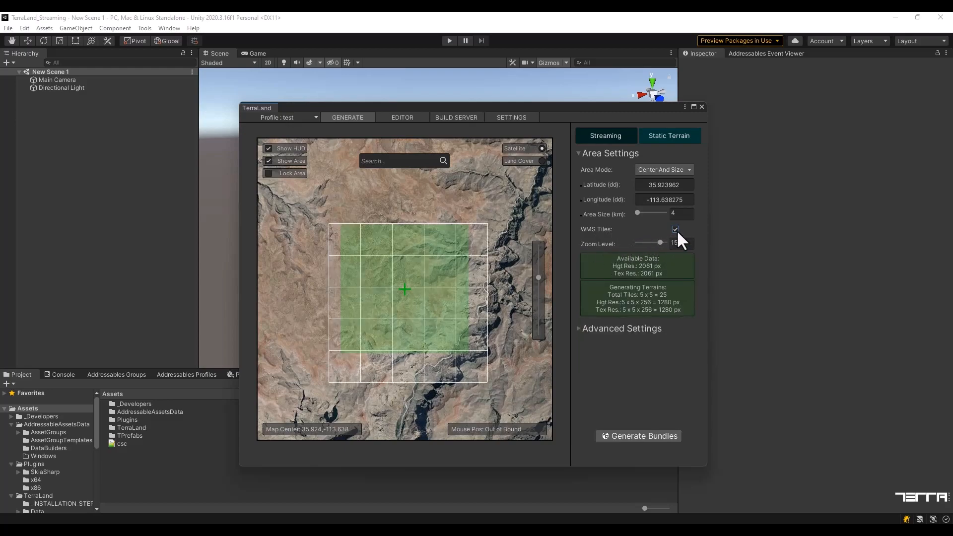
left_click(676, 229)
Cycle the Quality Mode through Performance, Quality and Custom, and return to Performance to examine its generated tiles and resolutions
left_click(662, 244)
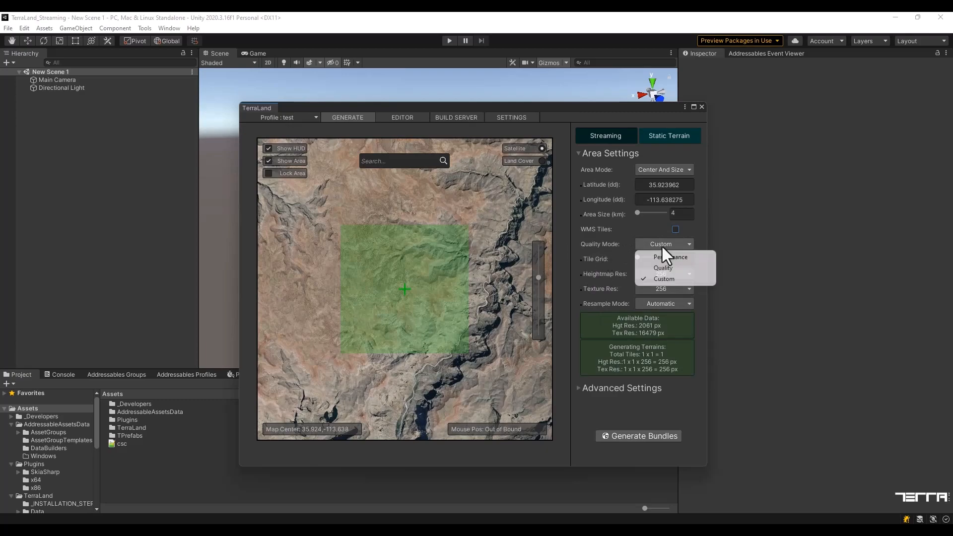
left_click(661, 258)
left_click(652, 245)
left_click(657, 270)
left_click(659, 245)
left_click(662, 278)
left_click(664, 245)
left_click(665, 256)
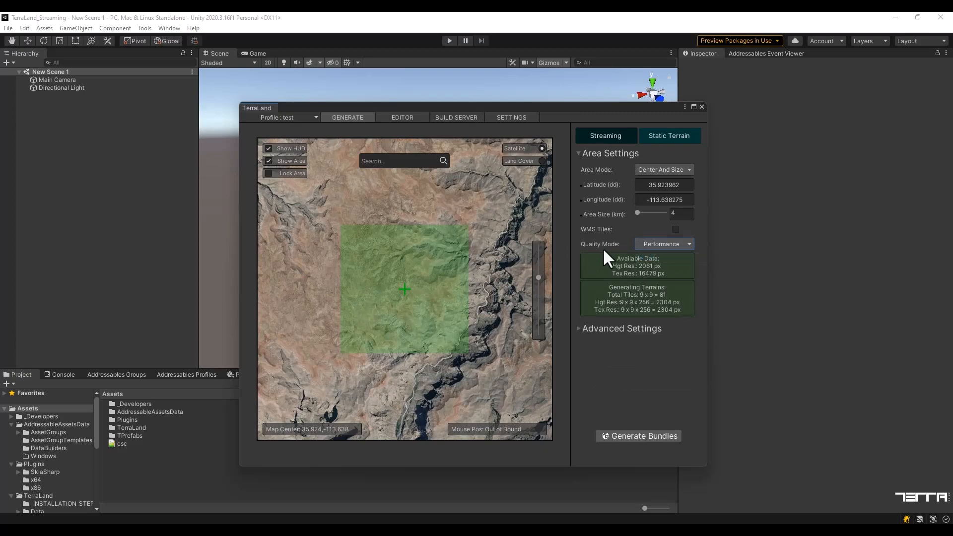
mouse_move(603, 242)
mouse_move(639, 305)
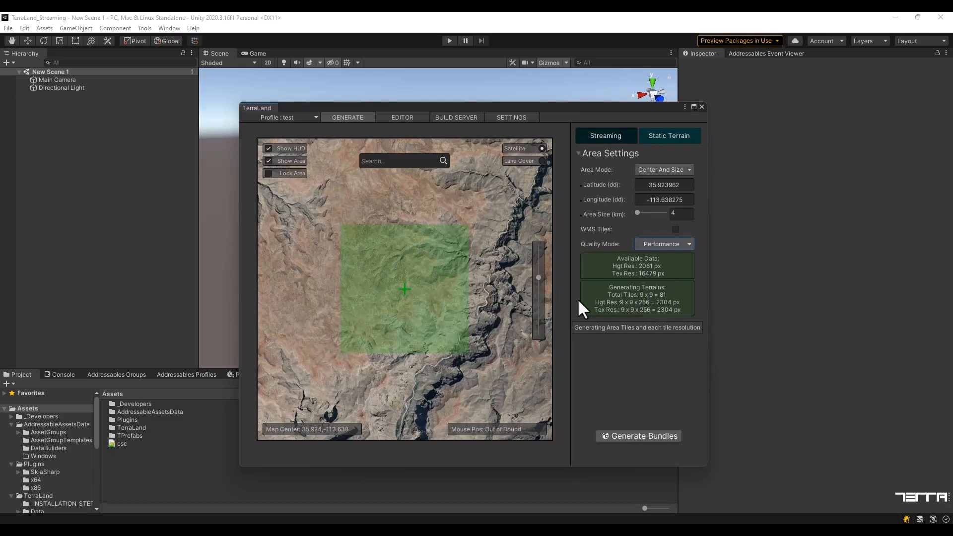
Try the Quality option as the Quality Mode and return it to Custom
left_click(664, 244)
left_click(659, 267)
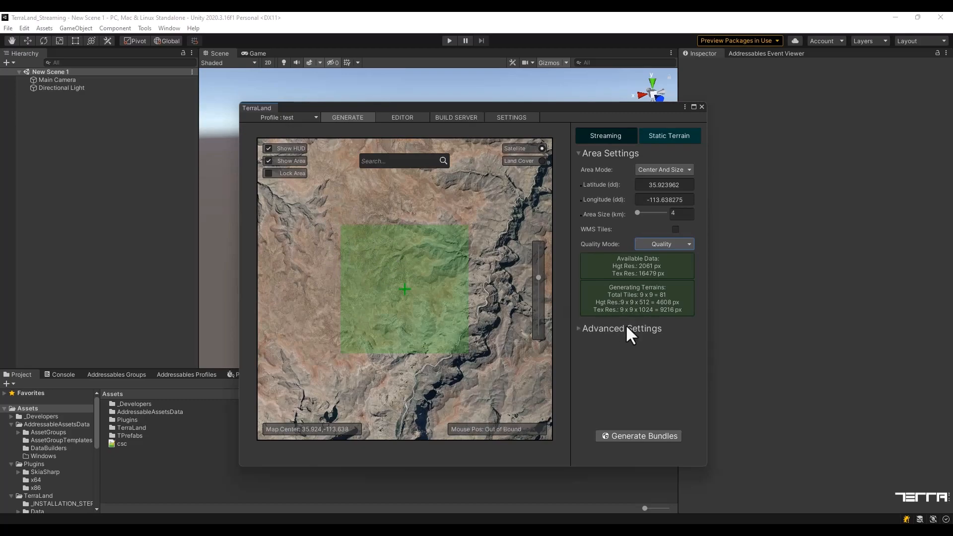
left_click(671, 243)
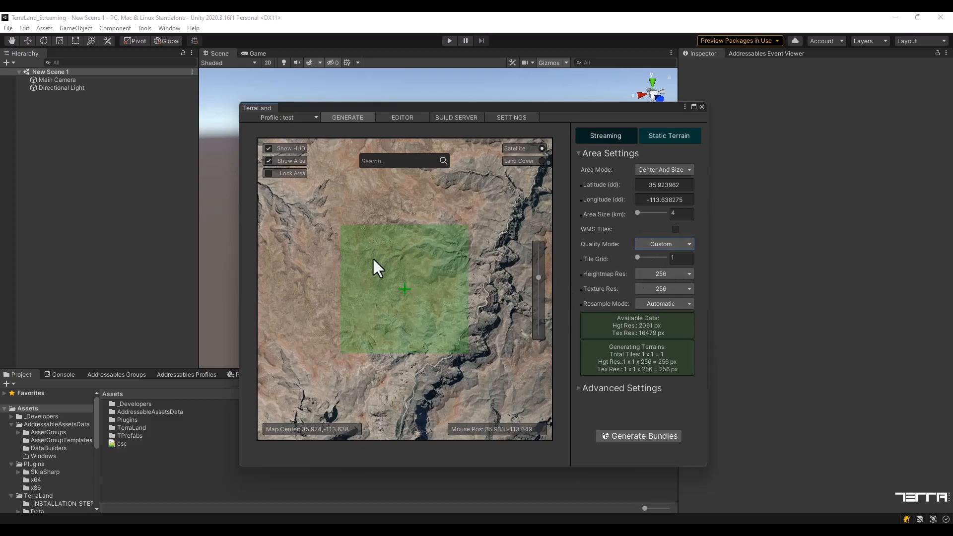
Set the Tile Grid to 2 and both Heightmap Res and Texture Res to 512, keeping the Resample Mode at Automatic
left_click_drag(635, 257, 638, 257)
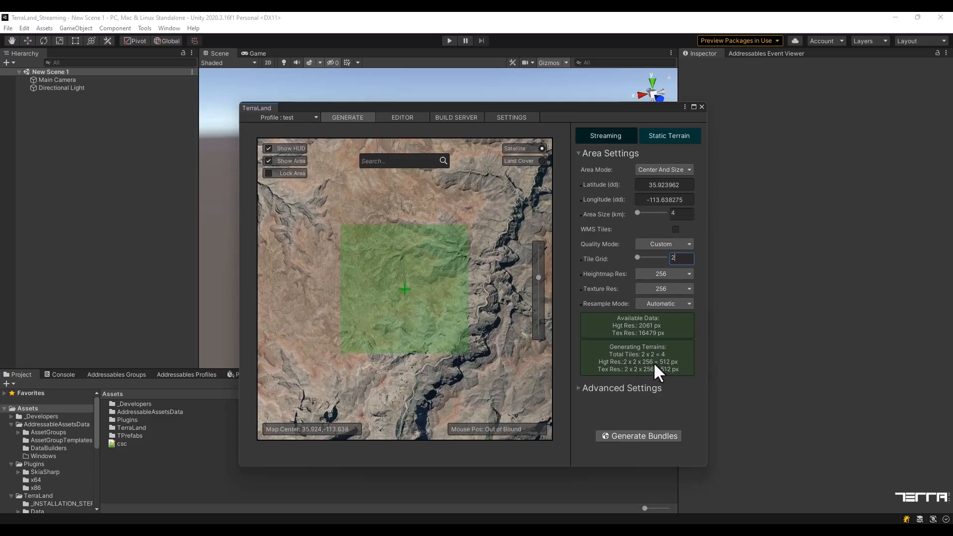
left_click(657, 274)
left_click(655, 326)
left_click(671, 288)
left_click(662, 337)
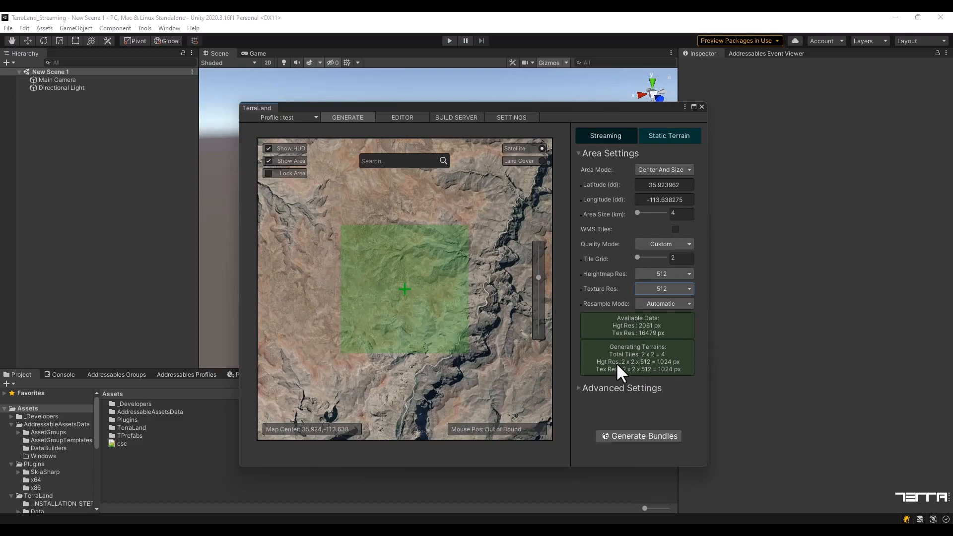
left_click(637, 304)
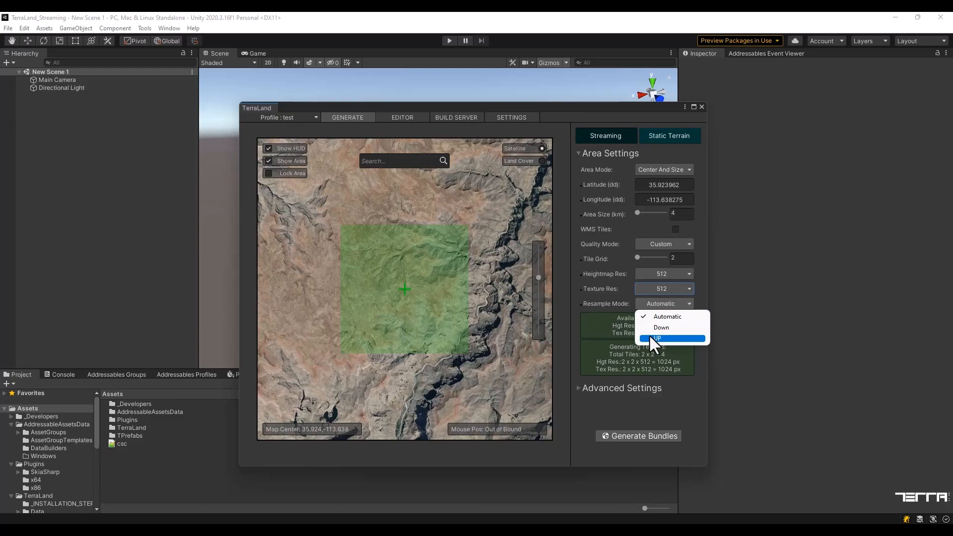
left_click(684, 320)
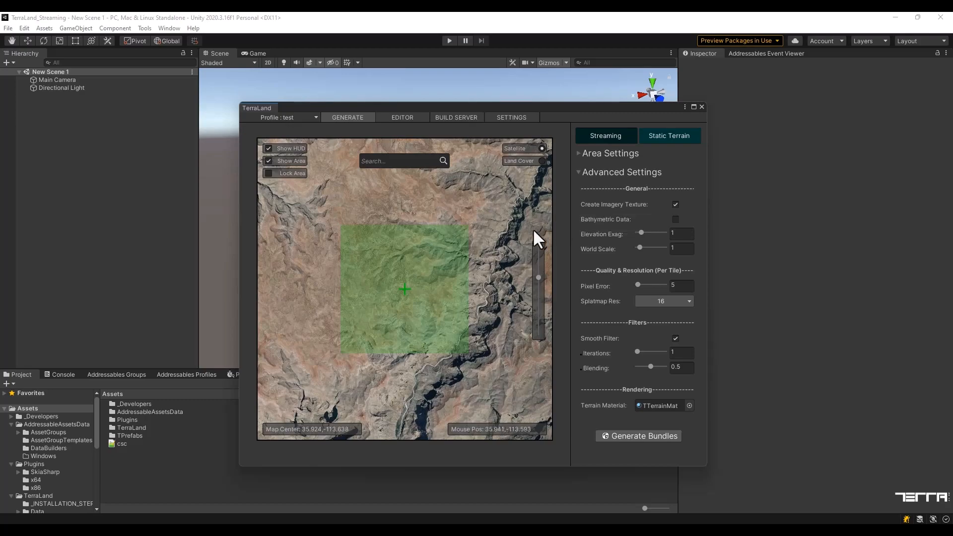
Expand the Area Settings and try disabling Create Imagery Texture to compare the generating terrain information, leaving the option enabled
left_click(580, 154)
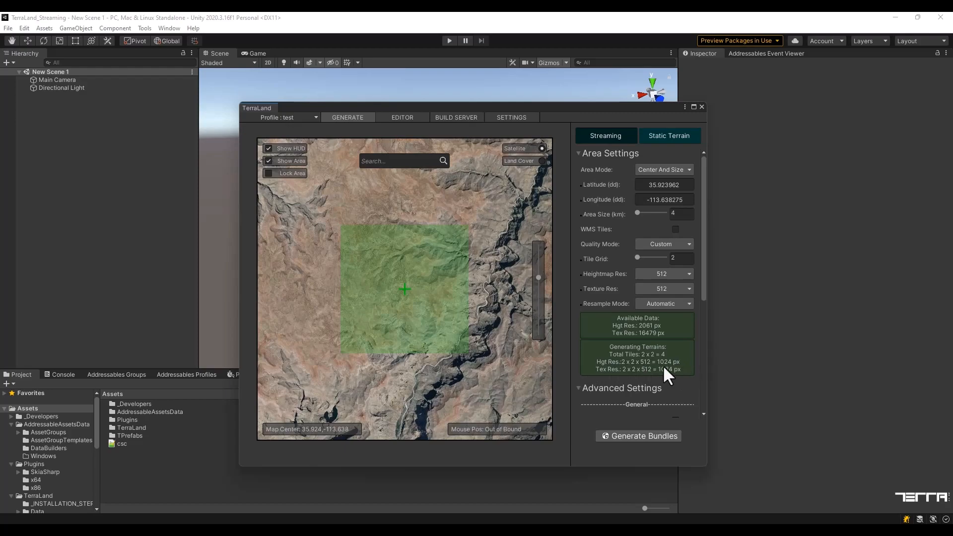
scroll(672, 355, "down", 6)
left_click(676, 242)
scroll(652, 256, "up", 2)
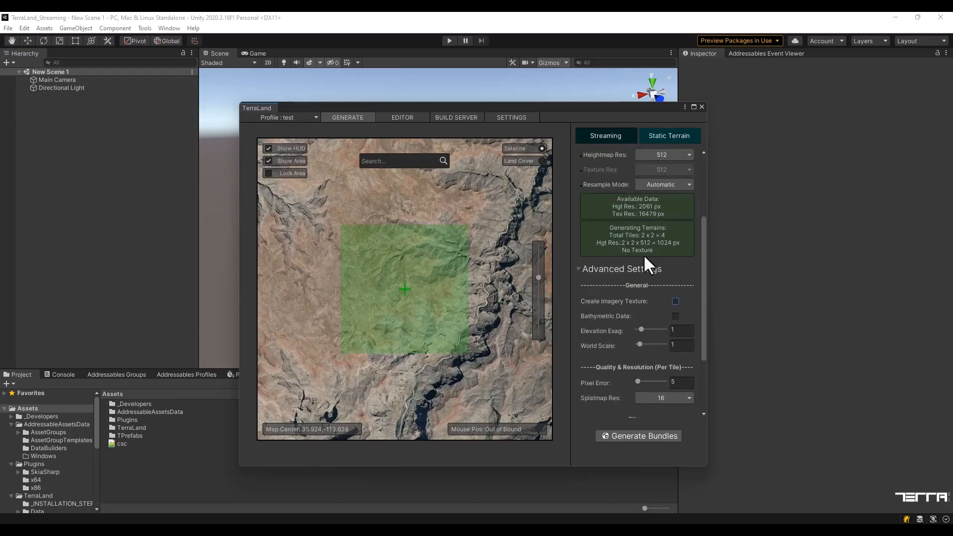
left_click(676, 301)
left_click(675, 301)
left_click(675, 301)
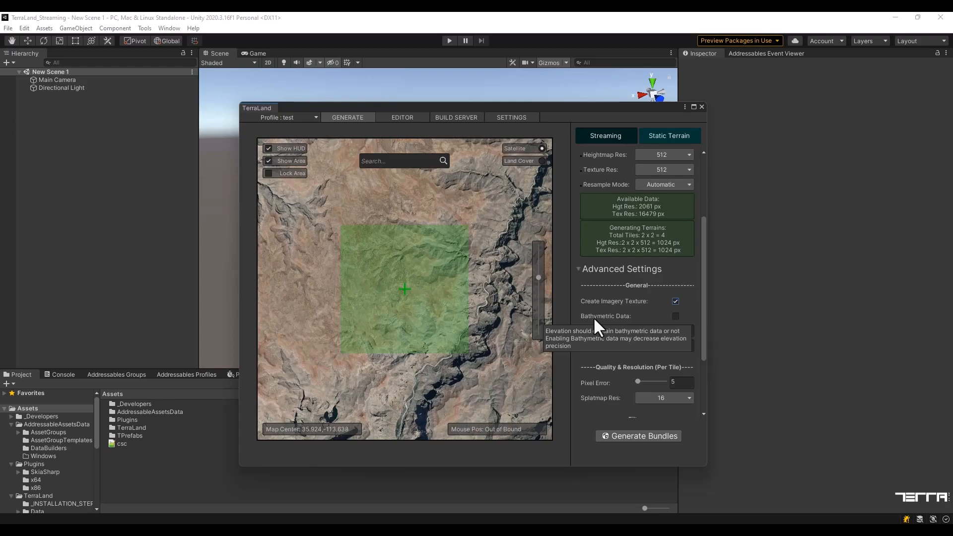
Check the Elevation Exag field, try a World Scale of 0.001, and restore the World Scale to 1
scroll(596, 315, "down", 1)
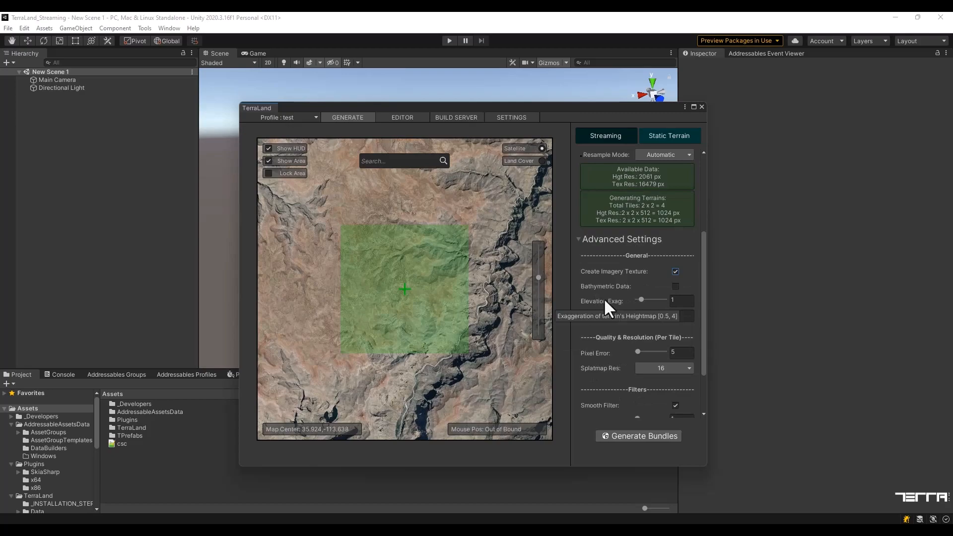
left_click(686, 301)
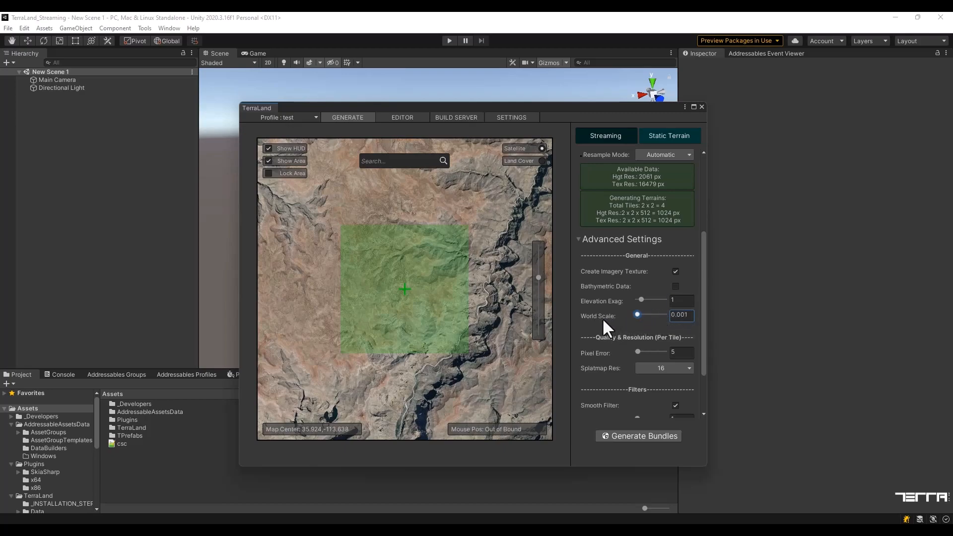
double_click(683, 314)
type("1")
Compare the area against a wider map region, lower the World Scale to 0.001 again, and reset it to 1
scroll(594, 253, "up", 5)
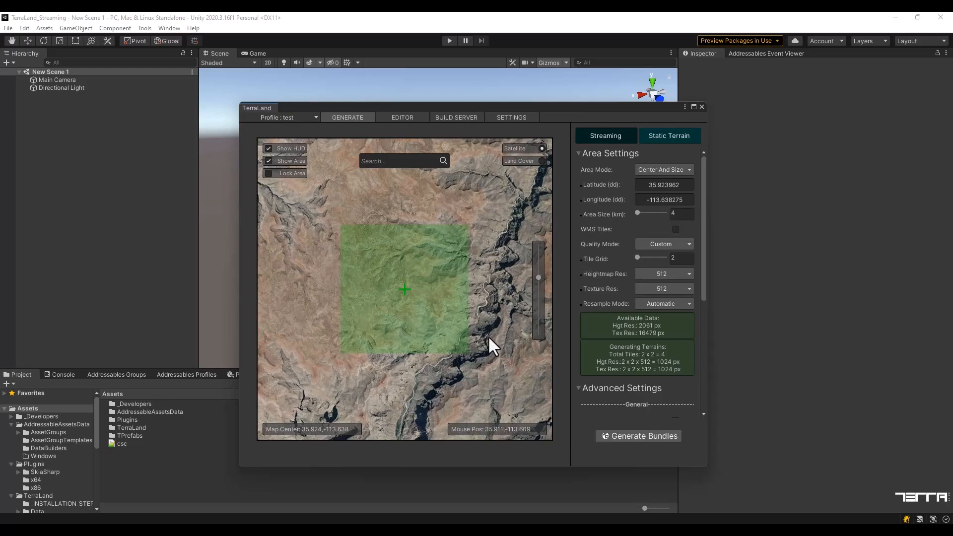
scroll(488, 336, "down", 2)
scroll(637, 326, "down", 5)
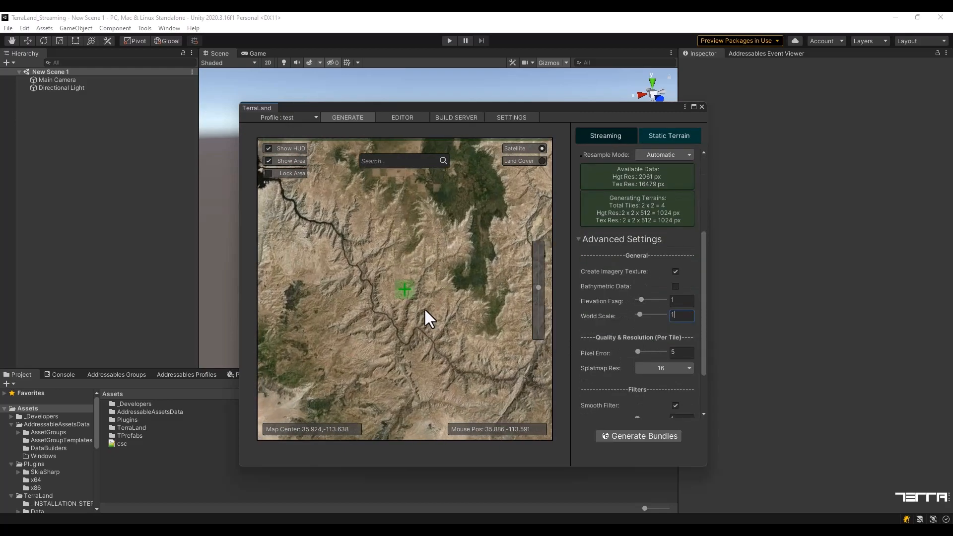
left_click_drag(590, 316, 583, 326)
scroll(464, 304, "up", 1)
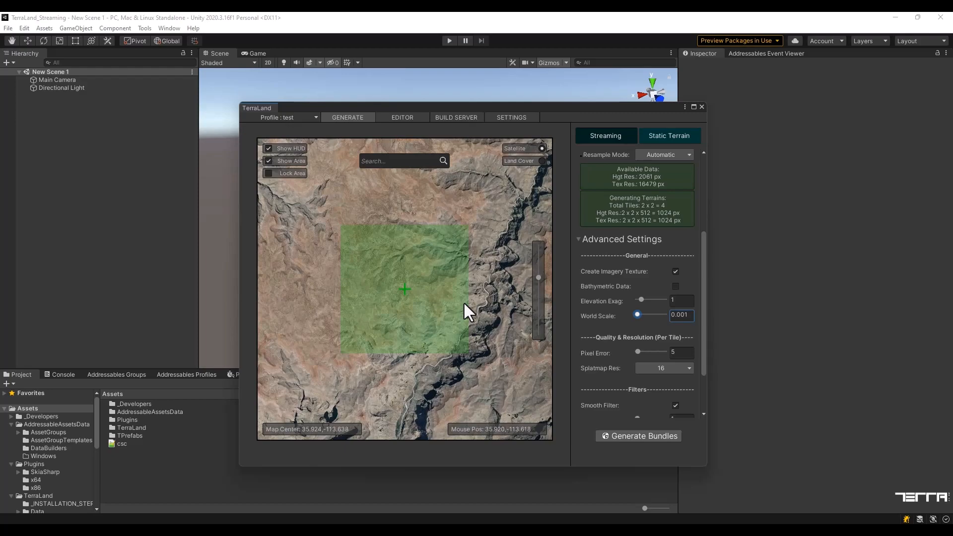
double_click(682, 315)
type("1")
scroll(673, 313, "down", 1)
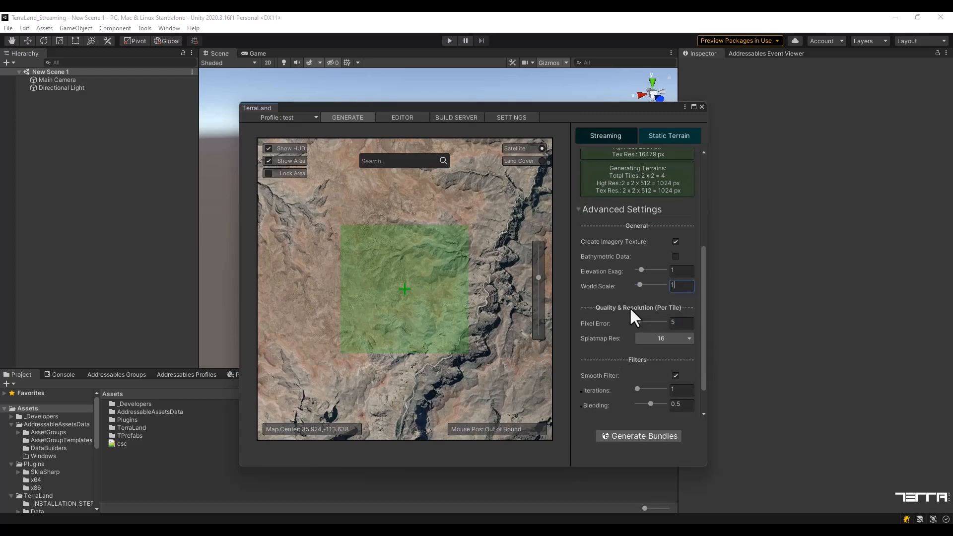
scroll(629, 307, "down", 1)
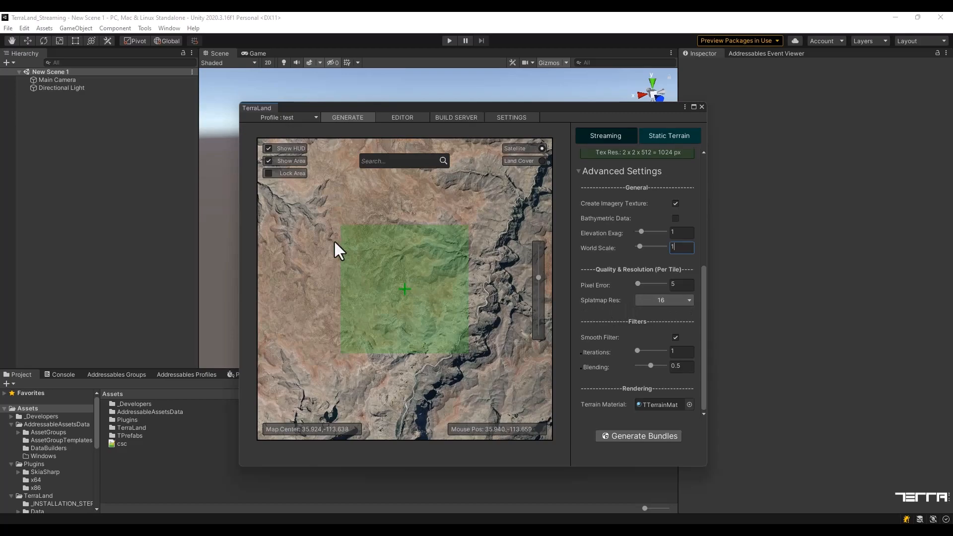
Check the Pixel Error field, then locate the assigned TTerrainMat in the project and view the alternatives in the material picker without changing it
left_click(641, 284)
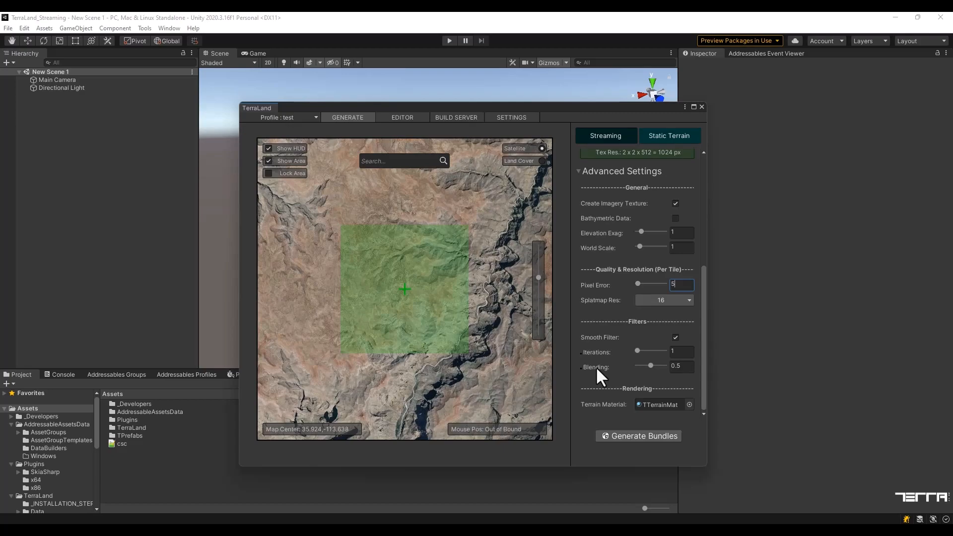
left_click(638, 404)
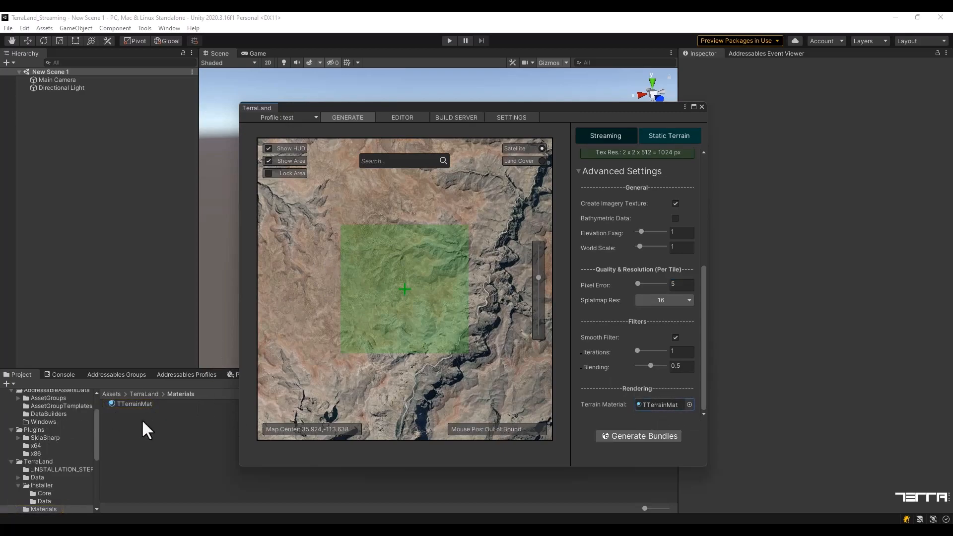
left_click(143, 404)
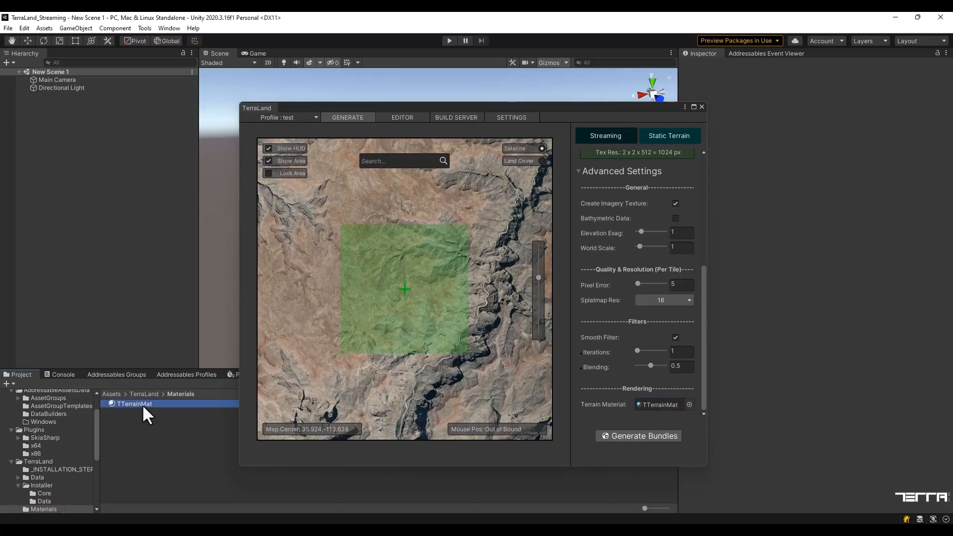
left_click(688, 404)
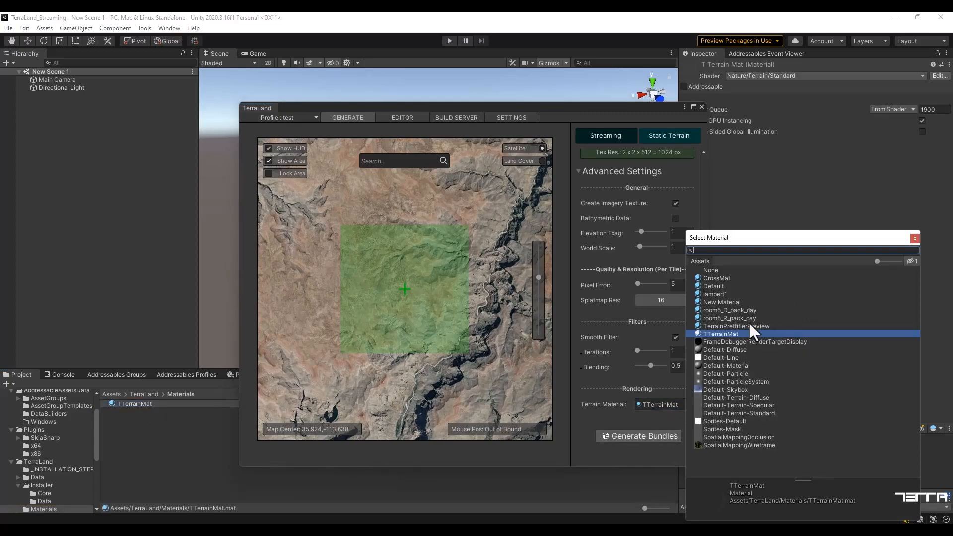
left_click(914, 238)
left_click(146, 404)
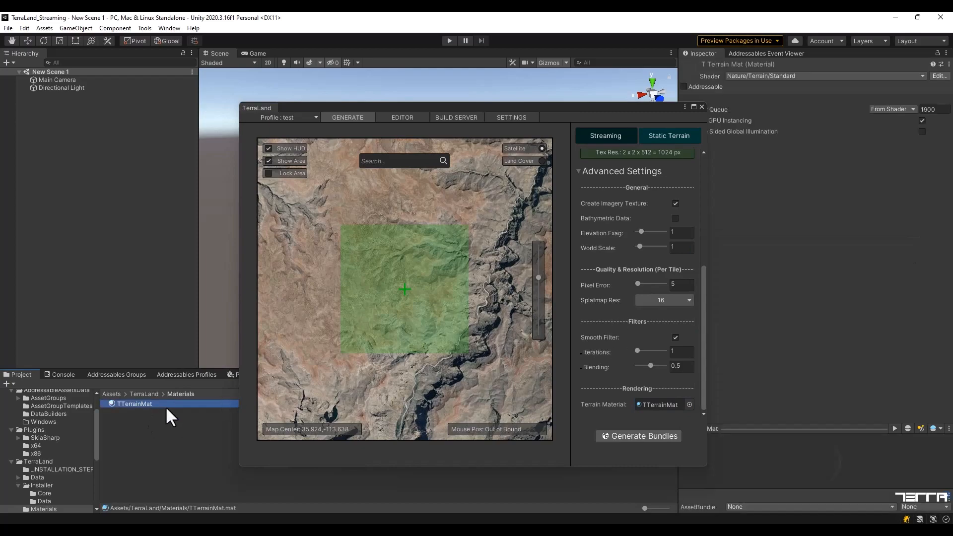
Reposition the TerraLand window and collapse the Advanced Settings and Area Settings sections
left_click_drag(599, 110, 560, 104)
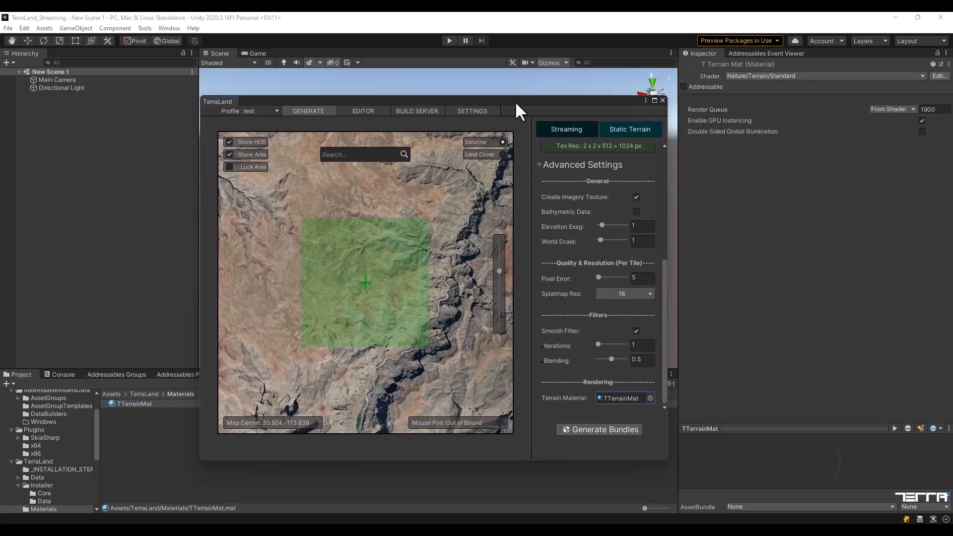
left_click_drag(514, 100, 591, 87)
scroll(635, 351, "up", 5)
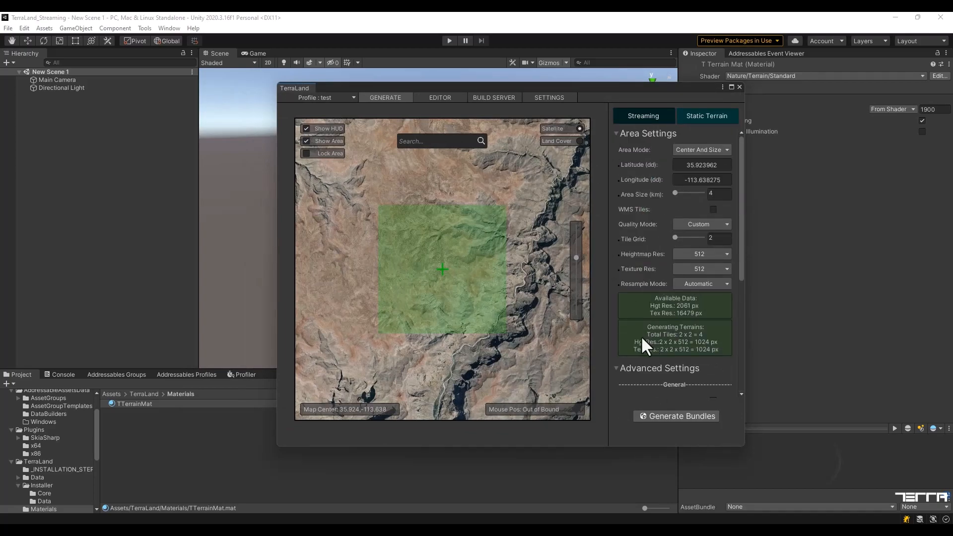
left_click(617, 368)
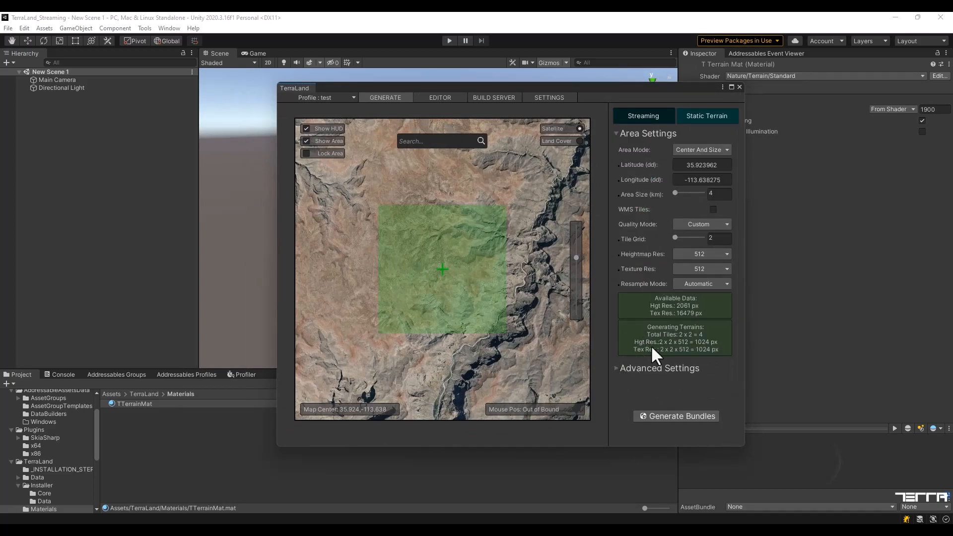
left_click(615, 132)
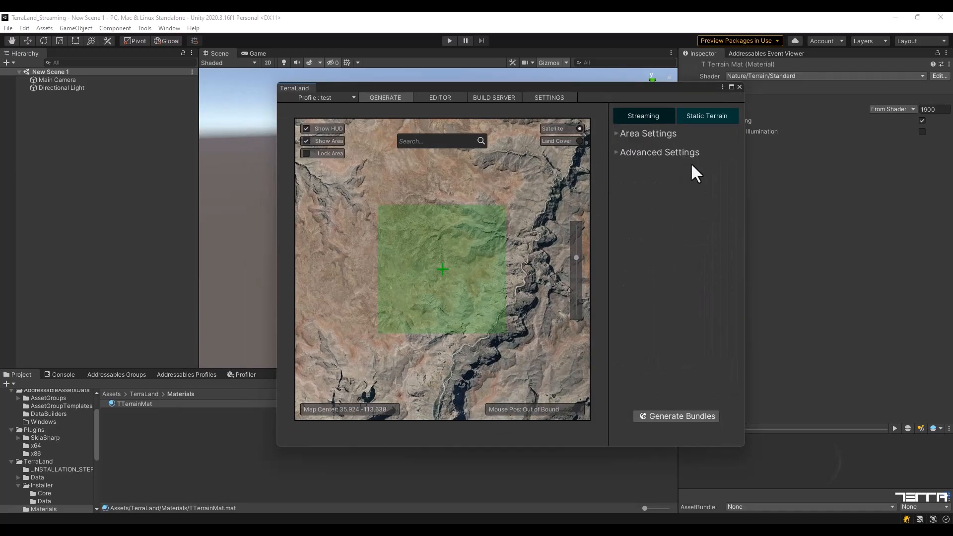
Switch to Static Terrain mode, enable WMS Tiles in the Area Settings and generate the terrains
left_click(616, 134)
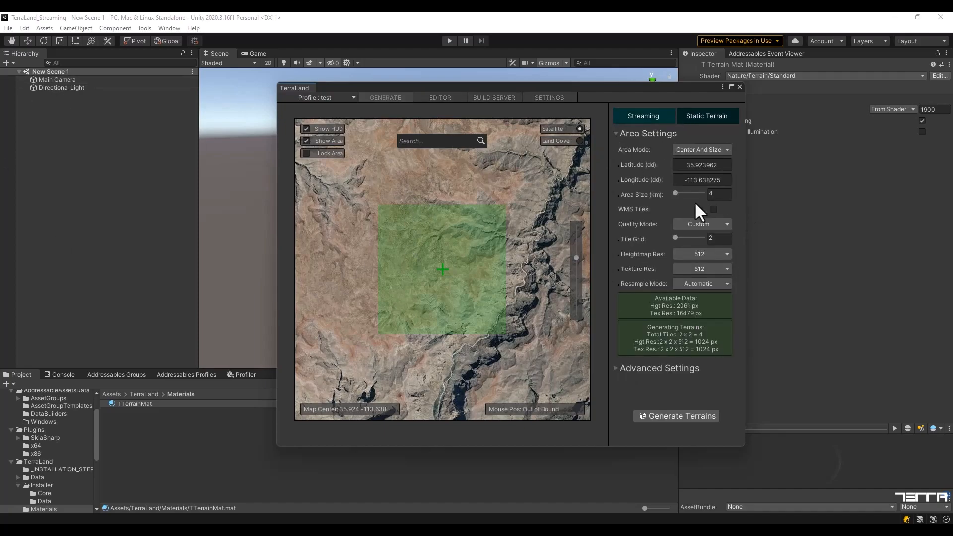
left_click(713, 209)
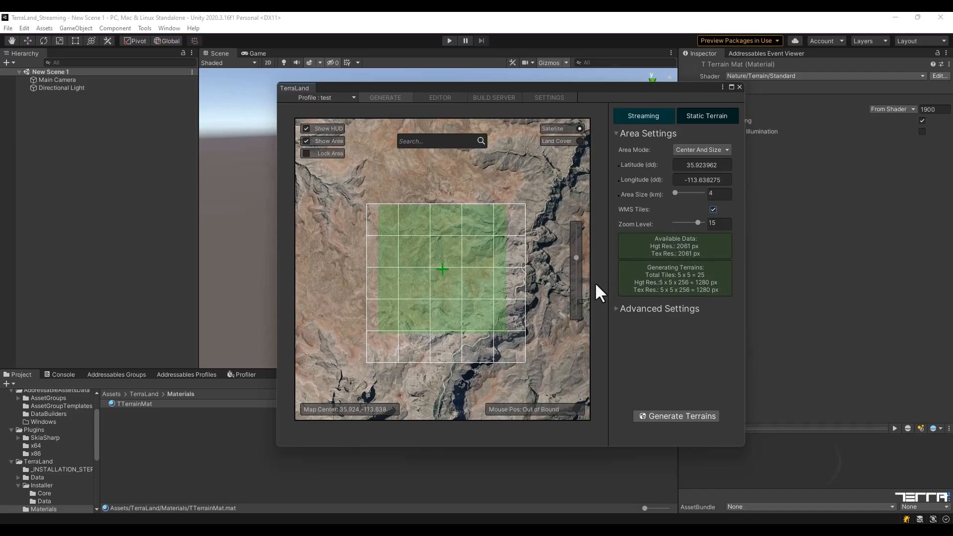
left_click(683, 416)
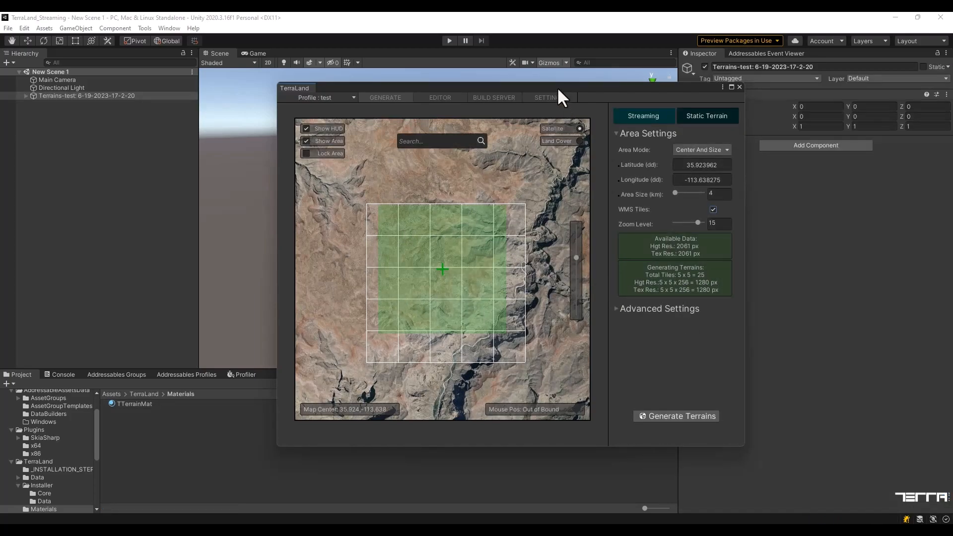
Move the TerraLand window off the scene, expand the generated terrains group and select its first tile, 6038_12874_15_15
left_click_drag(296, 89, 378, 90)
left_click_drag(412, 87, 674, 87)
left_click_drag(296, 193, 826, 233, "alt")
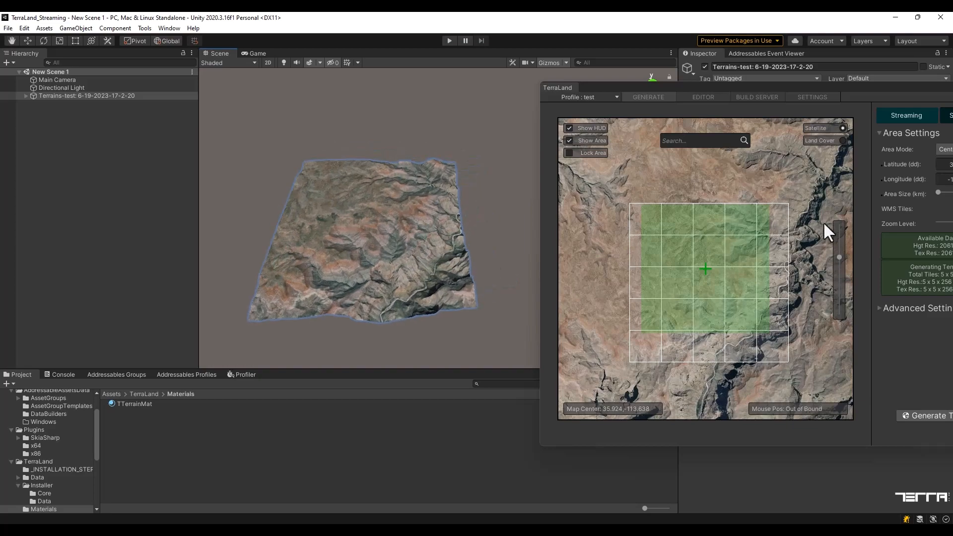
left_click(25, 96)
left_click(26, 95)
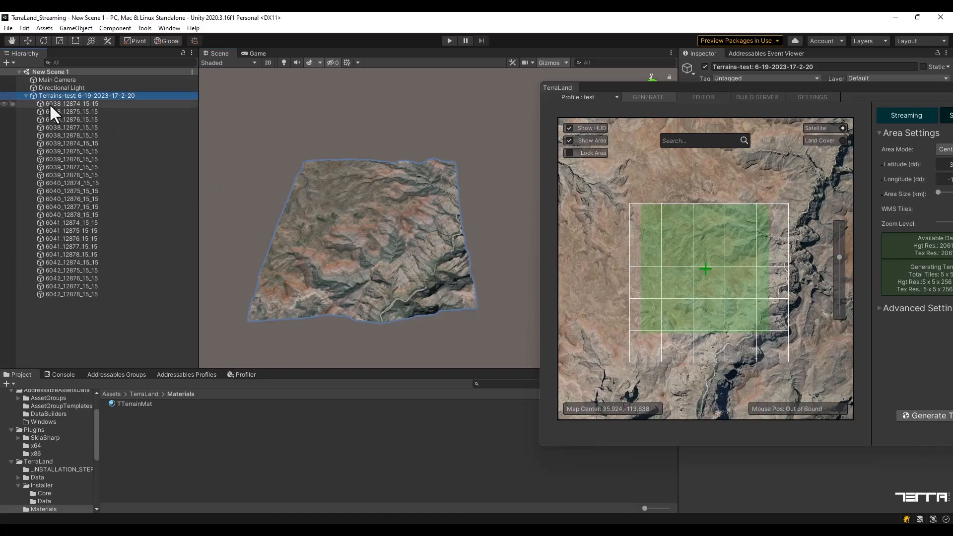
left_click(49, 103)
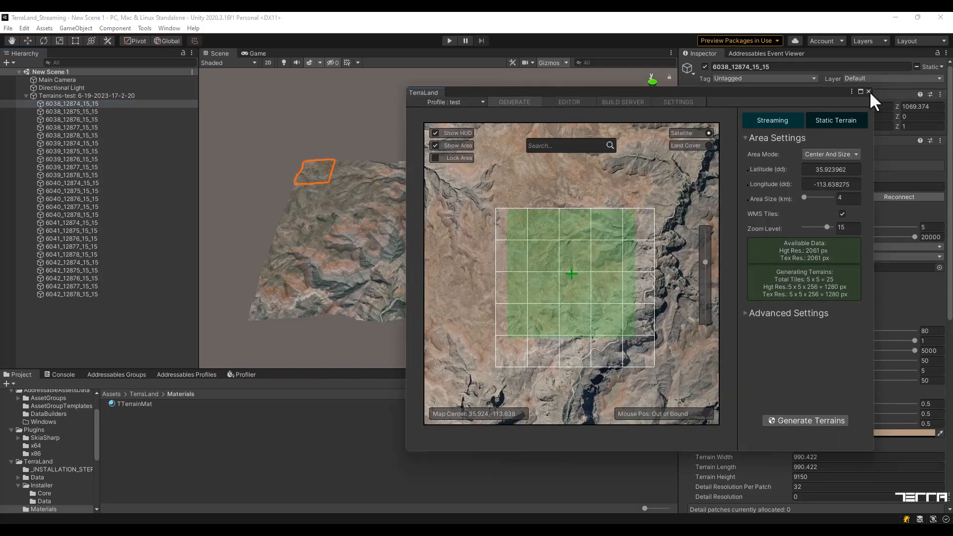
Close the TerraLand window, collapse the Terrain and Terrain Collider components, and examine the tile's corner coordinates against its corners in the scene
left_click(868, 90)
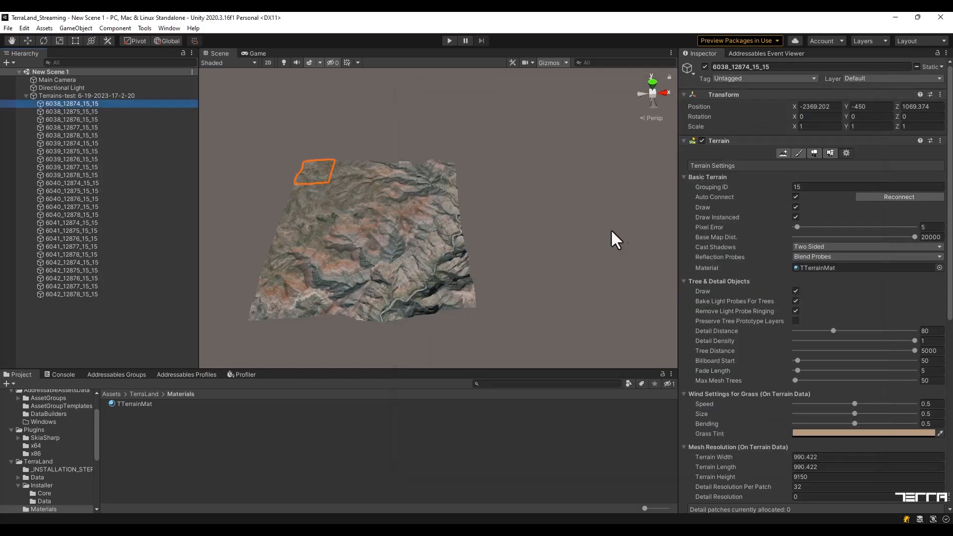
left_click(683, 142)
left_click(685, 152)
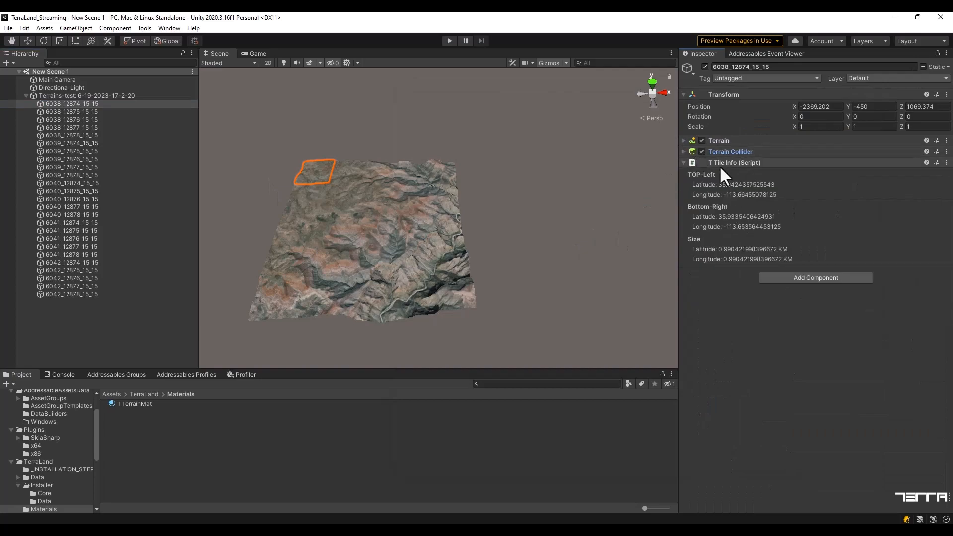
scroll(326, 203, "up", 7)
middle_click_drag(268, 174, 339, 245)
scroll(454, 248, "up", 5)
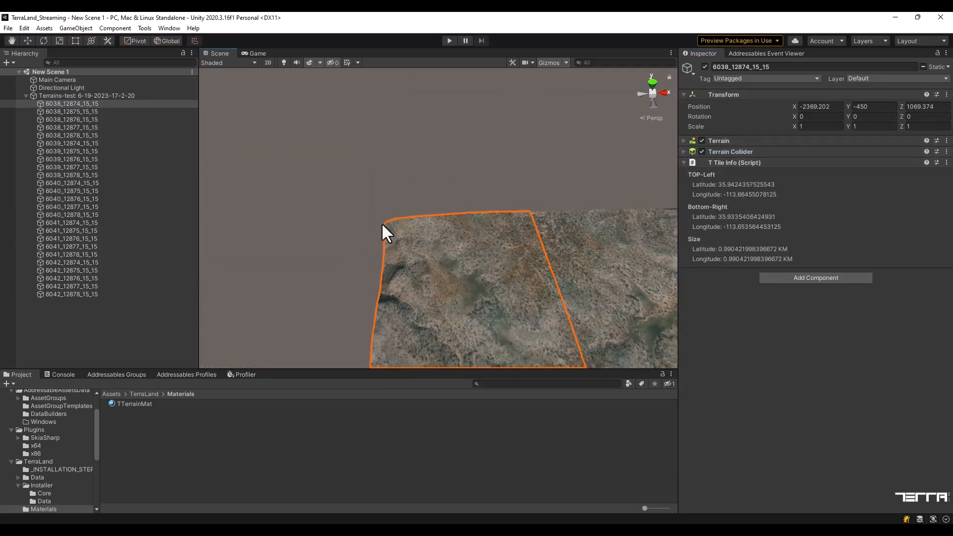
middle_click_drag(432, 250, 423, 234)
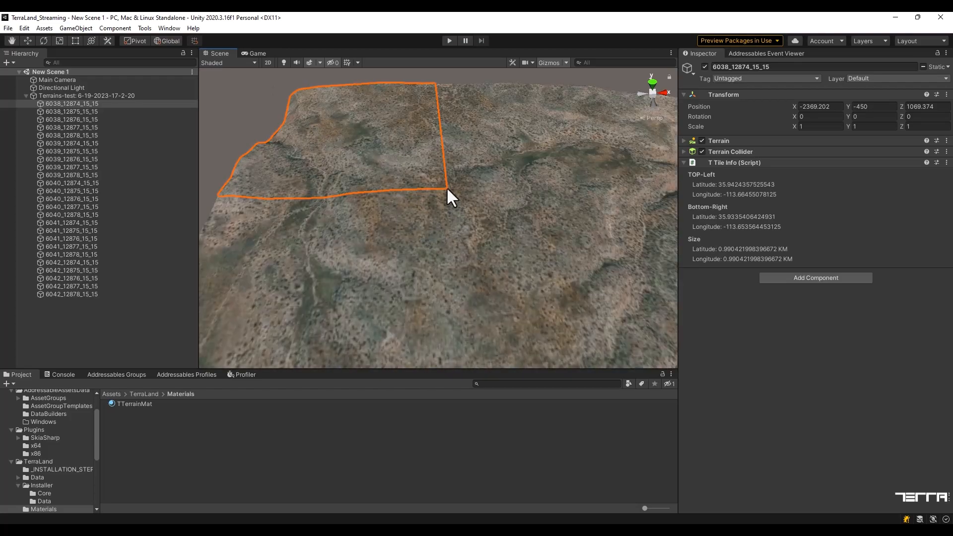
Select the tile and its parent terrains group, and open the InSceneData folder inside Assets/TPrefabs
left_click(64, 103)
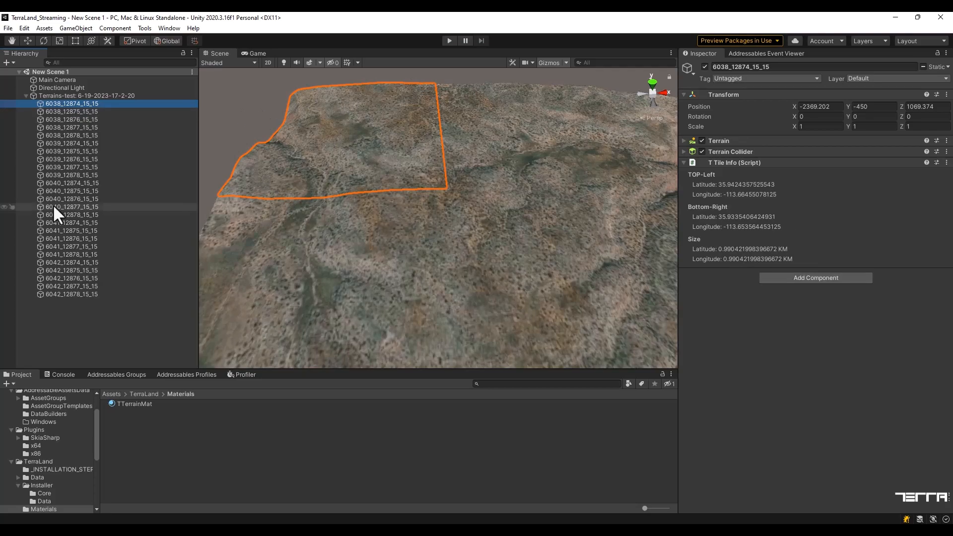
left_click(83, 95)
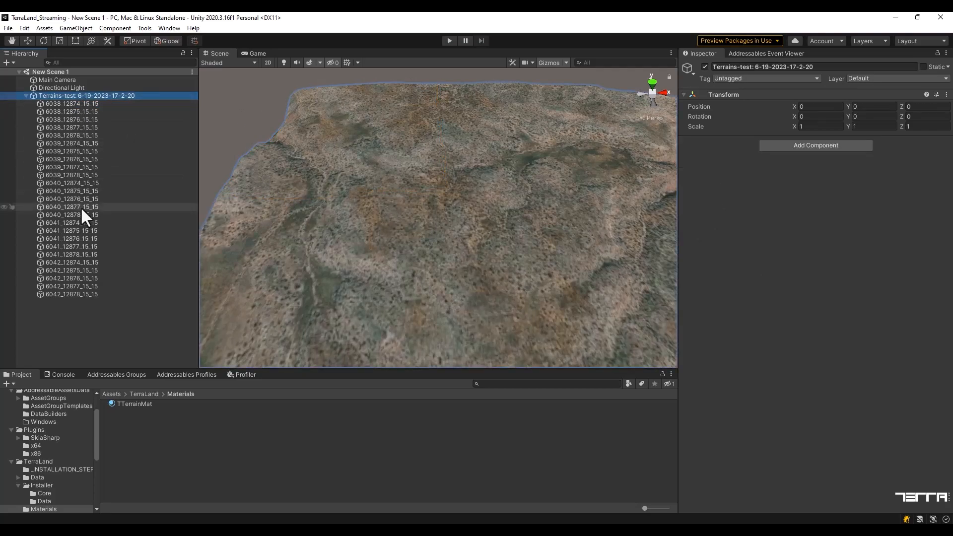
left_click(133, 396)
left_click(114, 393)
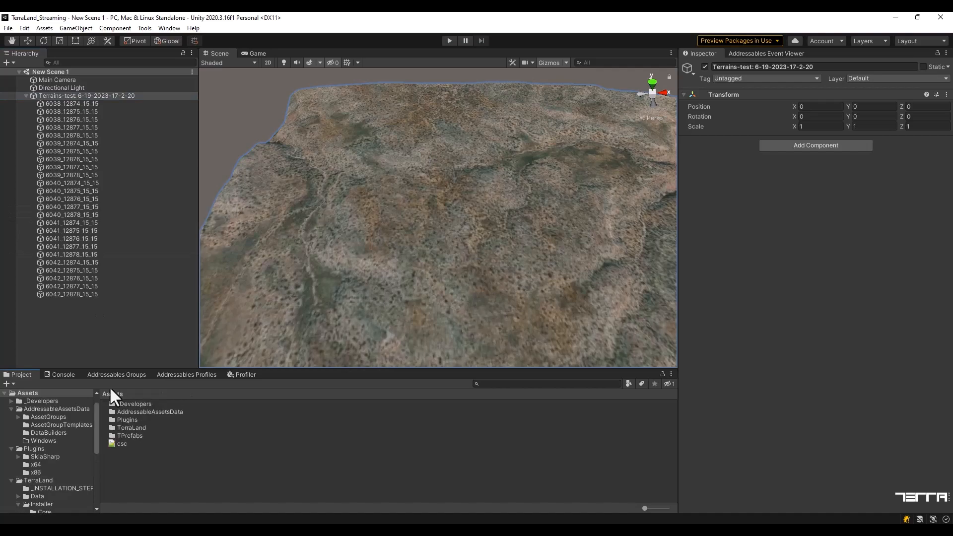
double_click(134, 435)
key("BackSpace")
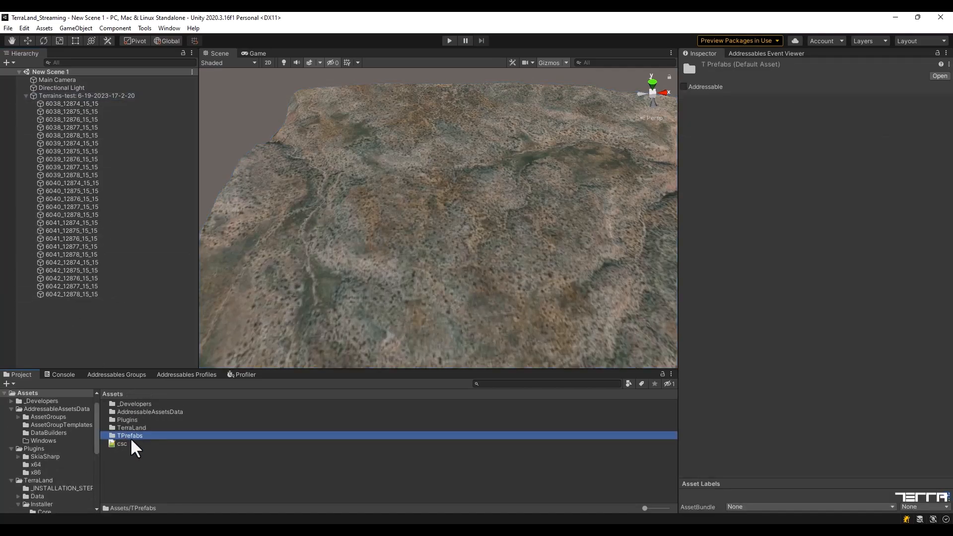
double_click(118, 435)
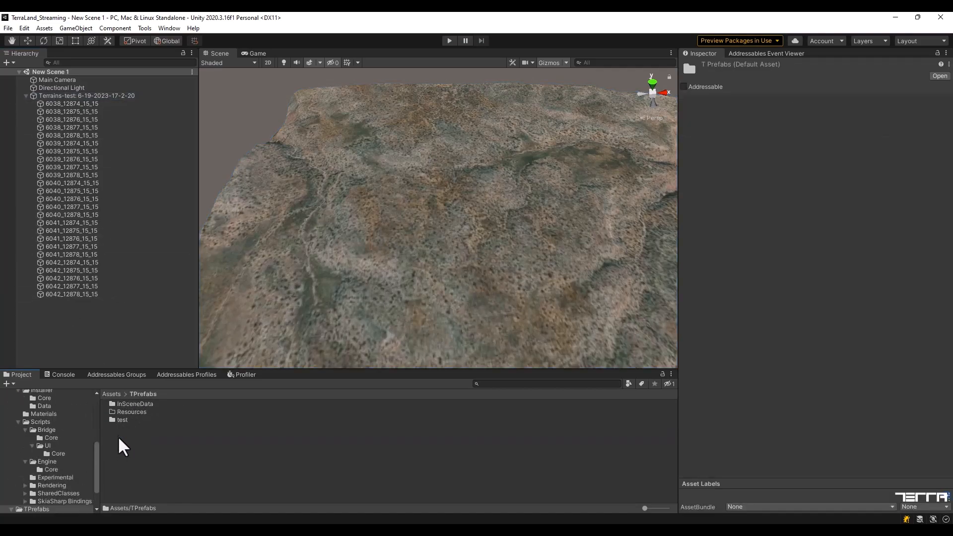
double_click(117, 403)
Frame the generated terrains group in the scene and examine the canyon relief from closer up
left_click(72, 95)
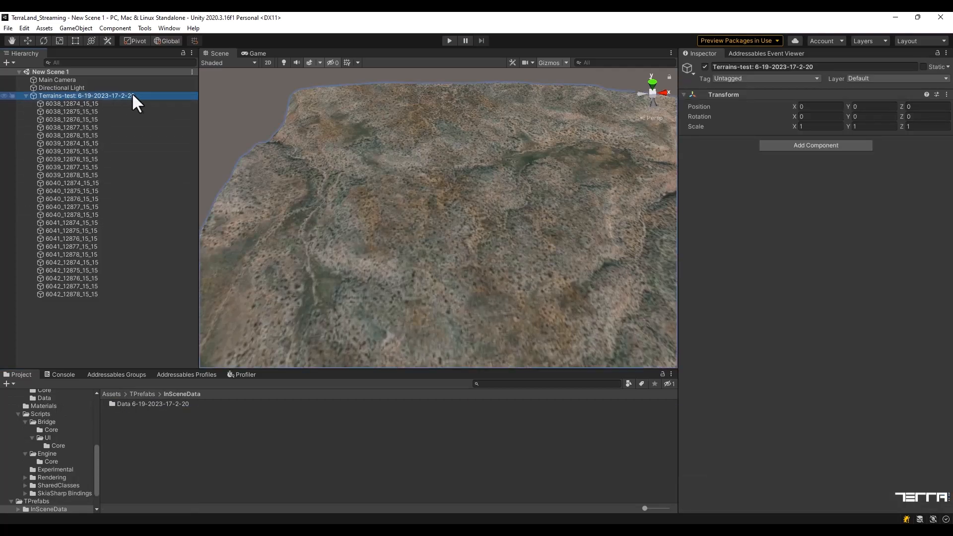
double_click(51, 96)
middle_click_drag(487, 288, 418, 234)
scroll(418, 269, "down", 2)
scroll(418, 269, "up", 4)
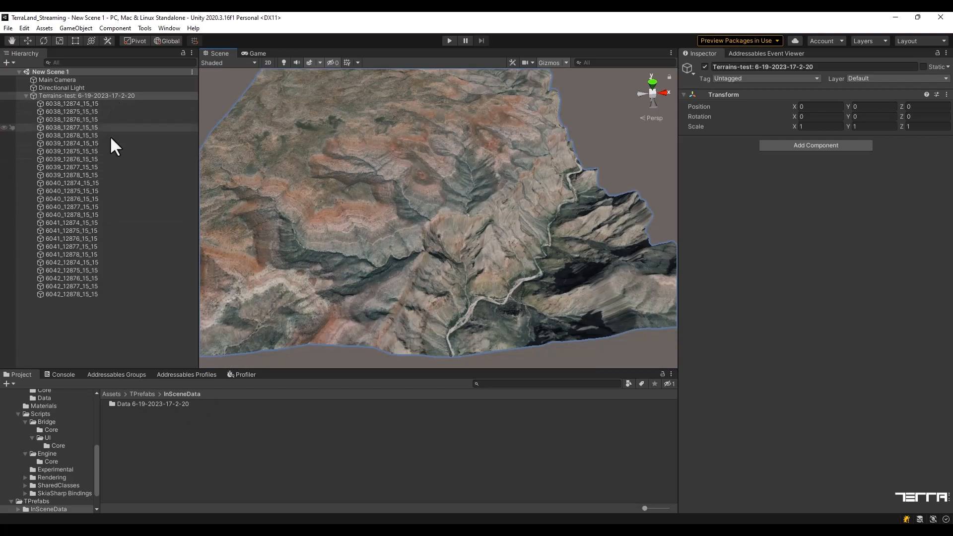
Open the Texture subfolder of the generated data folder and select the T6038_12874_15_15 texture to inspect its import settings
left_click(119, 406)
double_click(119, 404)
left_click(131, 412)
double_click(130, 420)
left_click(198, 404)
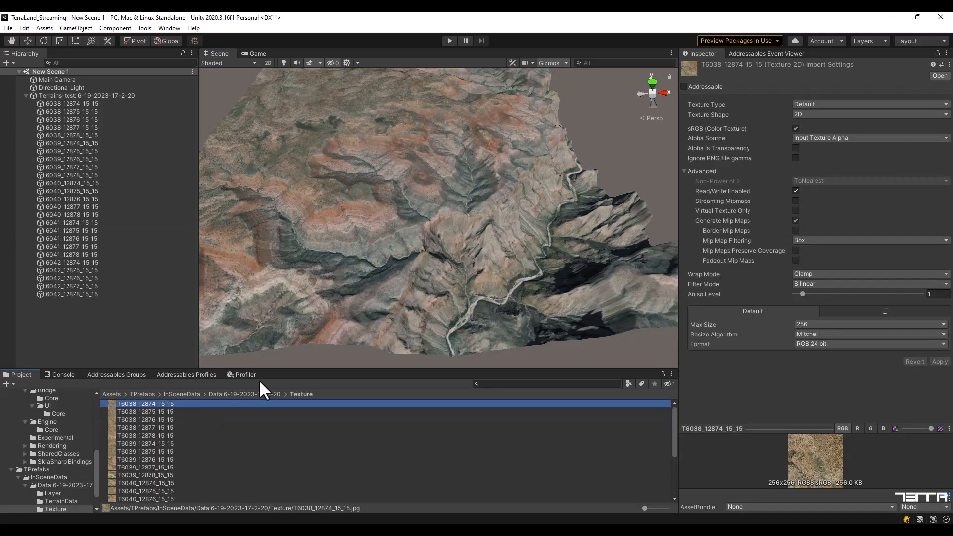
Delete the T6038_12875_15_15 texture asset and inspect the affected tile in the scene
scroll(382, 177, "down", 5)
left_click(196, 412)
key("Delete")
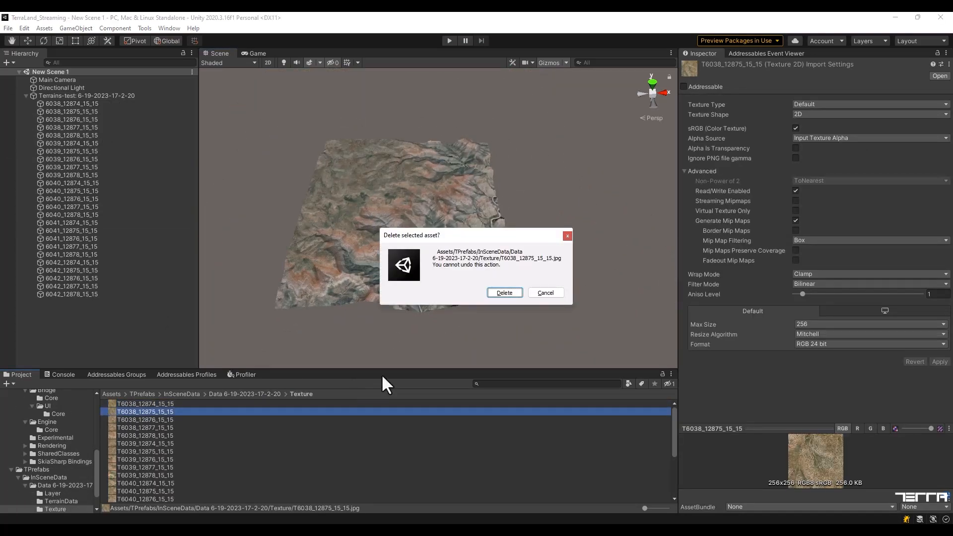
left_click(502, 292)
scroll(325, 175, "up", 3)
scroll(347, 188, "up", 5)
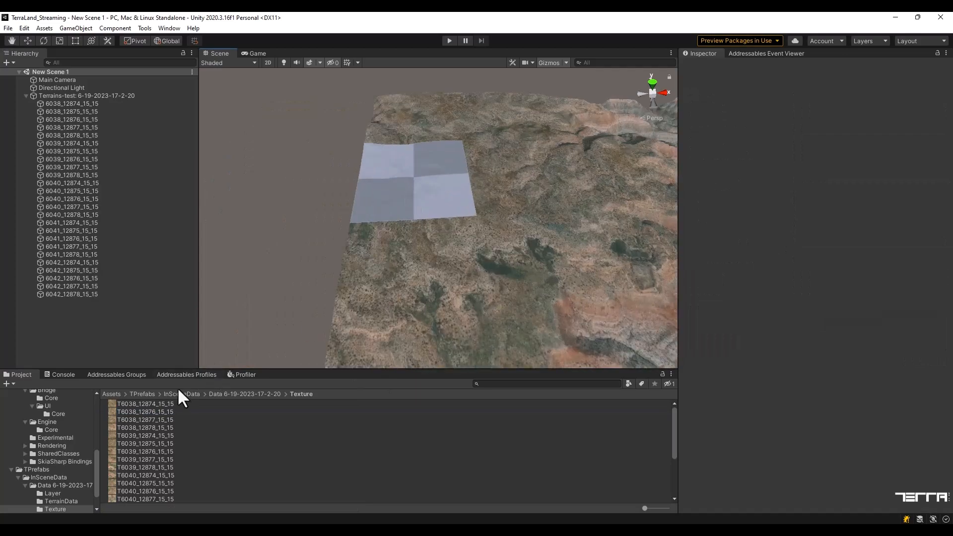
Delete the generated data folder from InSceneData and remove the generated terrains group from the scene
left_click(180, 394)
left_click(142, 393)
double_click(138, 403)
left_click(139, 403)
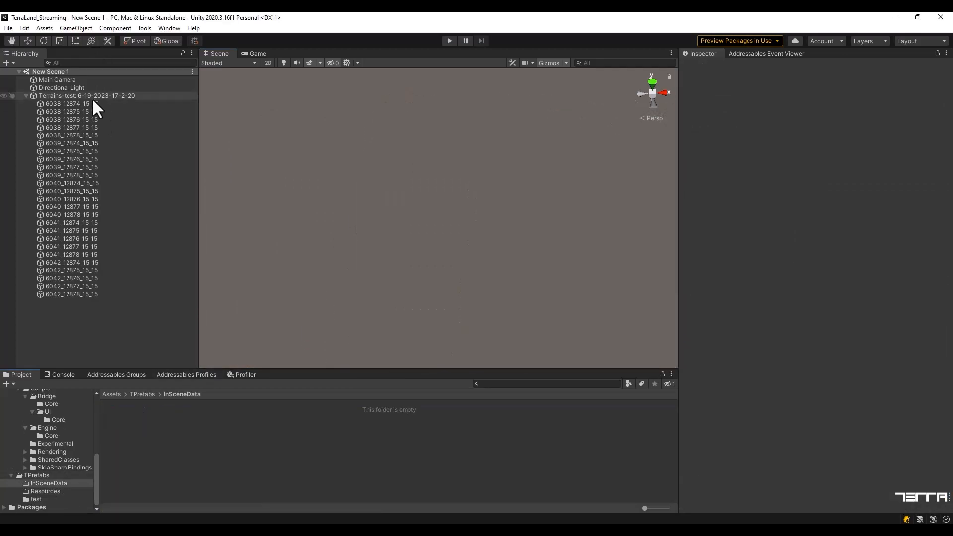
left_click(93, 96)
key("Delete")
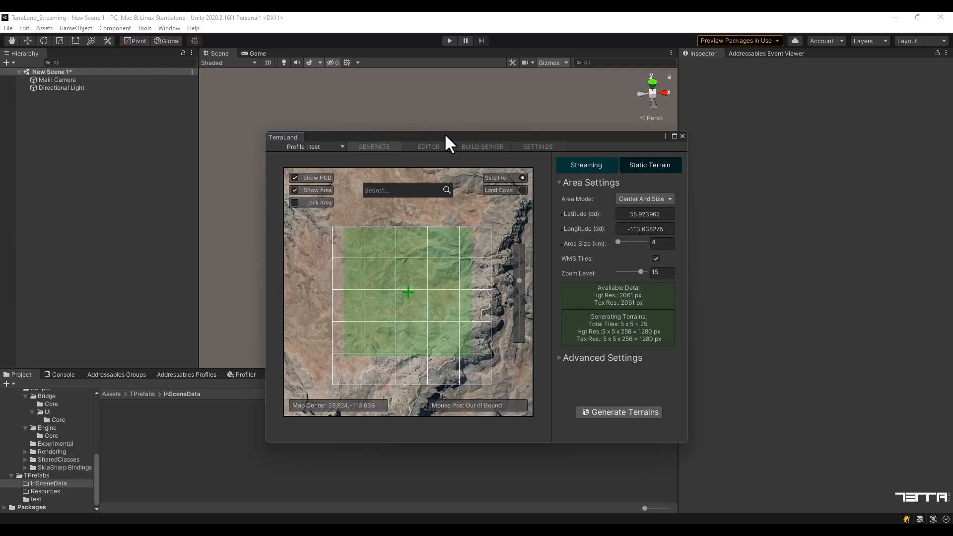
Switch TerraLand back to Streaming mode, disable WMS Tiles and generate the terrain bundles with Performance quality
left_click_drag(445, 133, 400, 106)
left_click(525, 139)
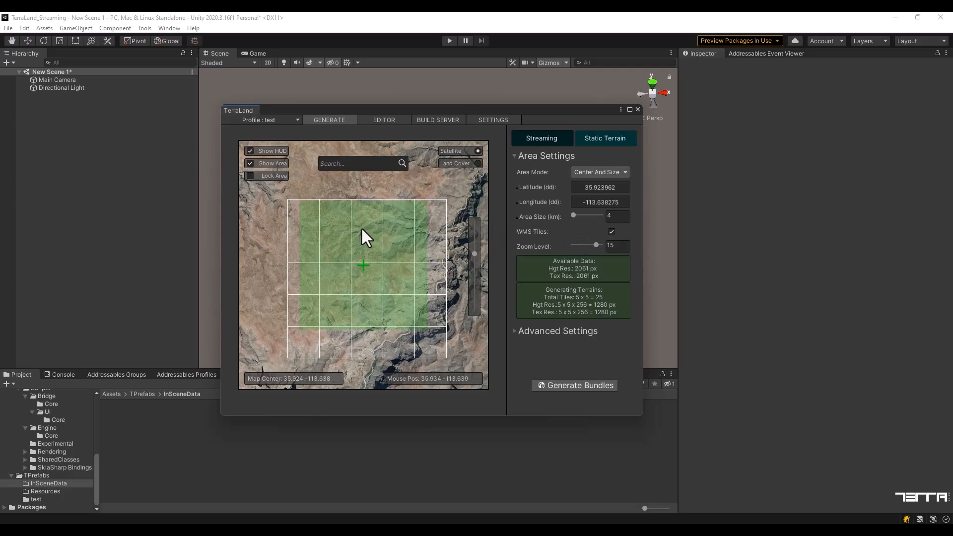
left_click(612, 232)
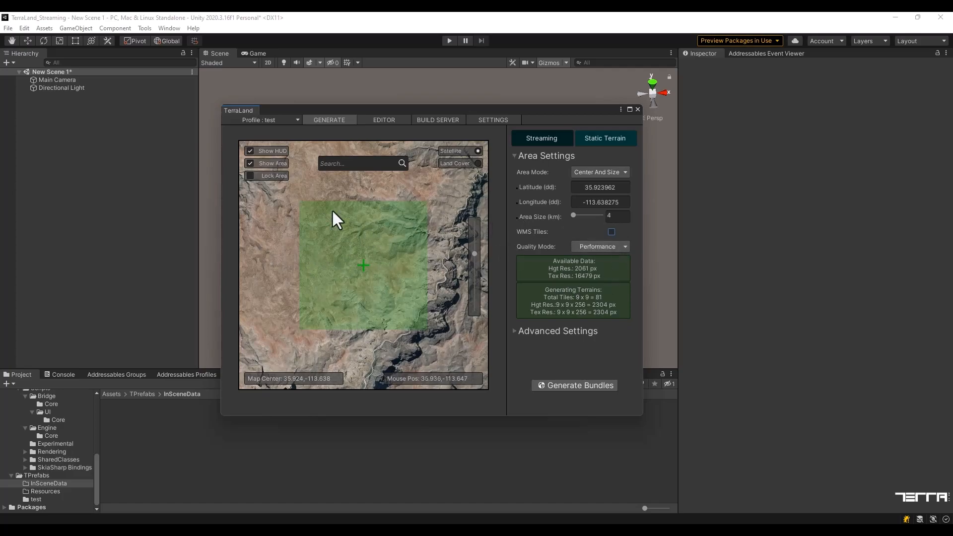
left_click(555, 386)
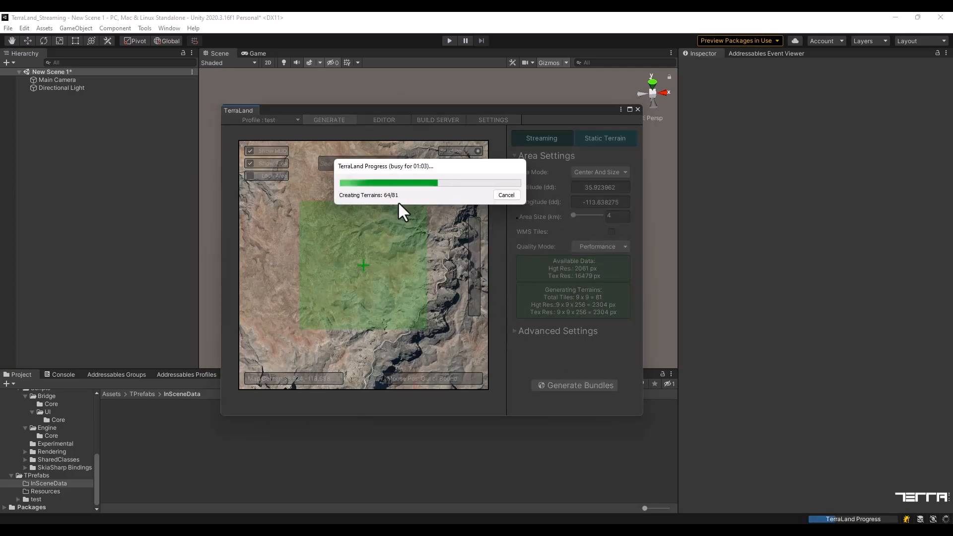
left_click_drag(384, 111, 382, 149)
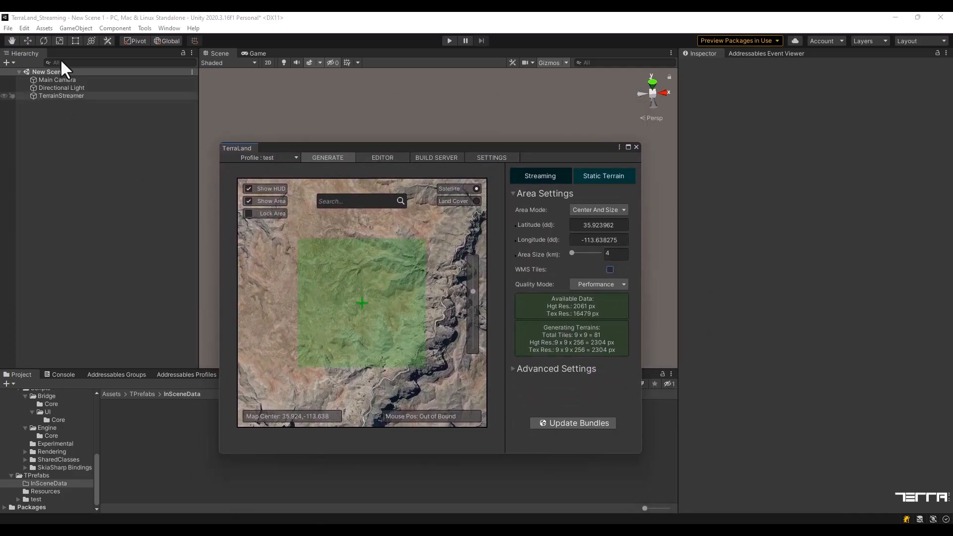
Inspect the TerrainStreamer object's settings and open the Tiles folder of the test profile under TPrefabs
left_click(66, 96)
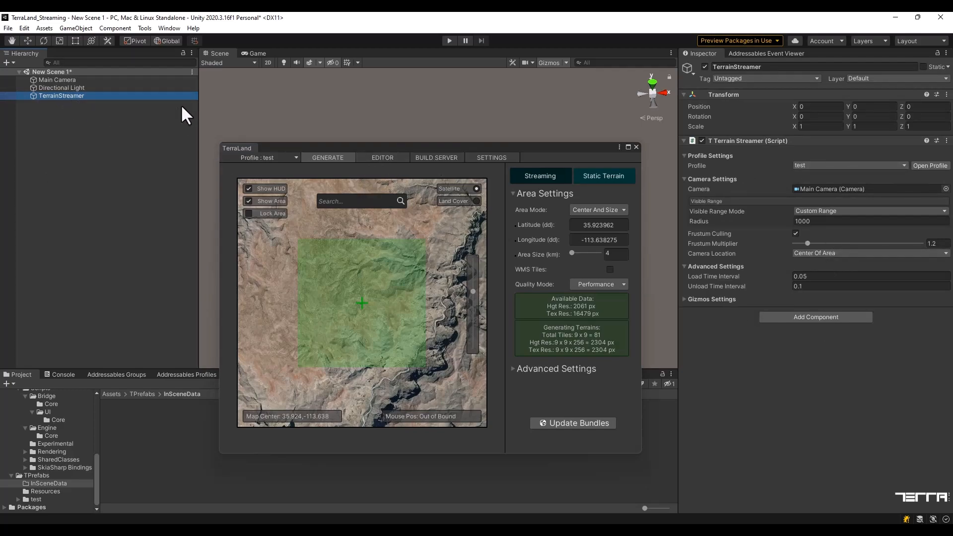
left_click(159, 404)
left_click(141, 393)
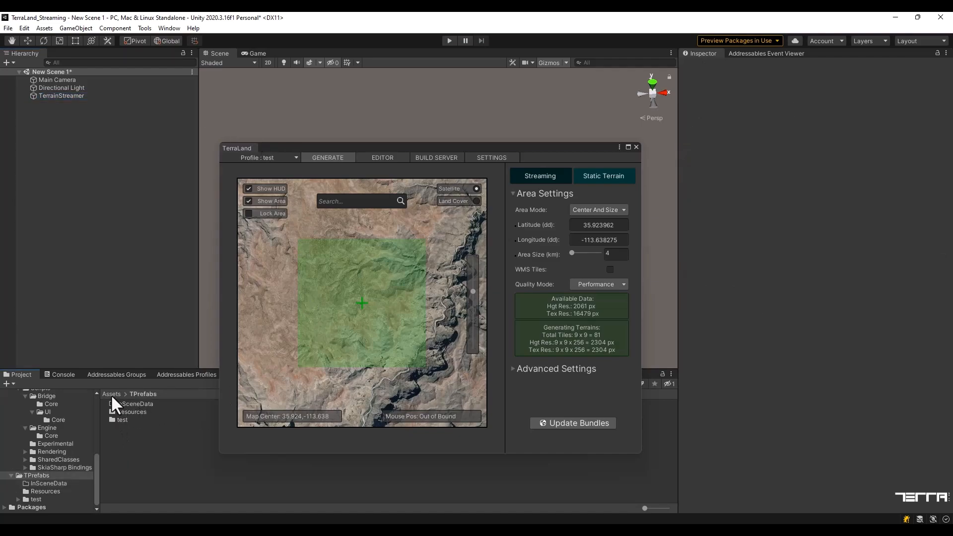
left_click(120, 420)
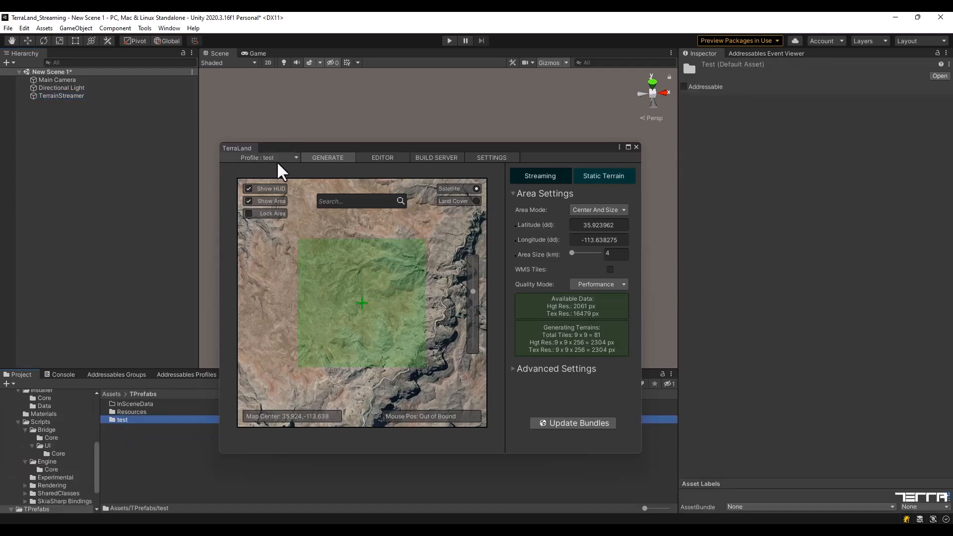
left_click(273, 158)
double_click(123, 420)
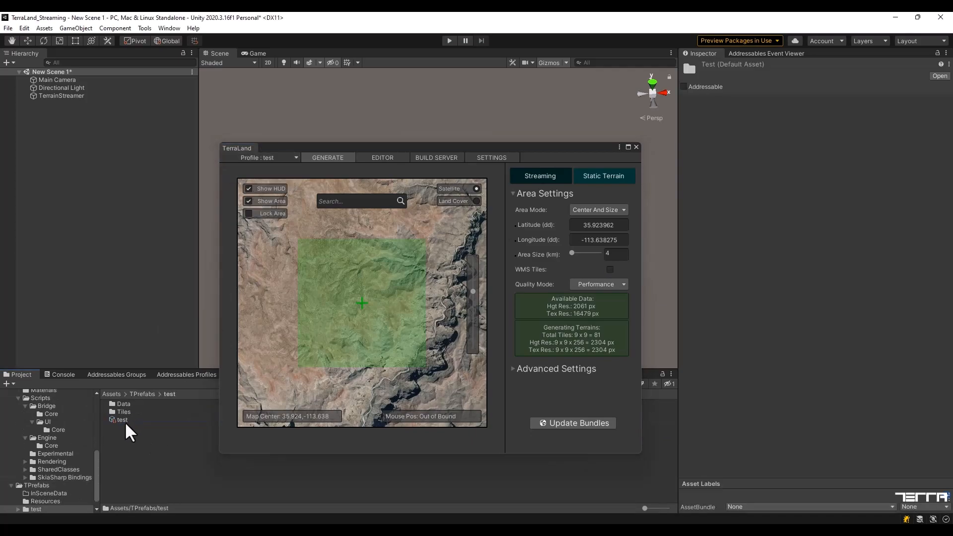
double_click(125, 407)
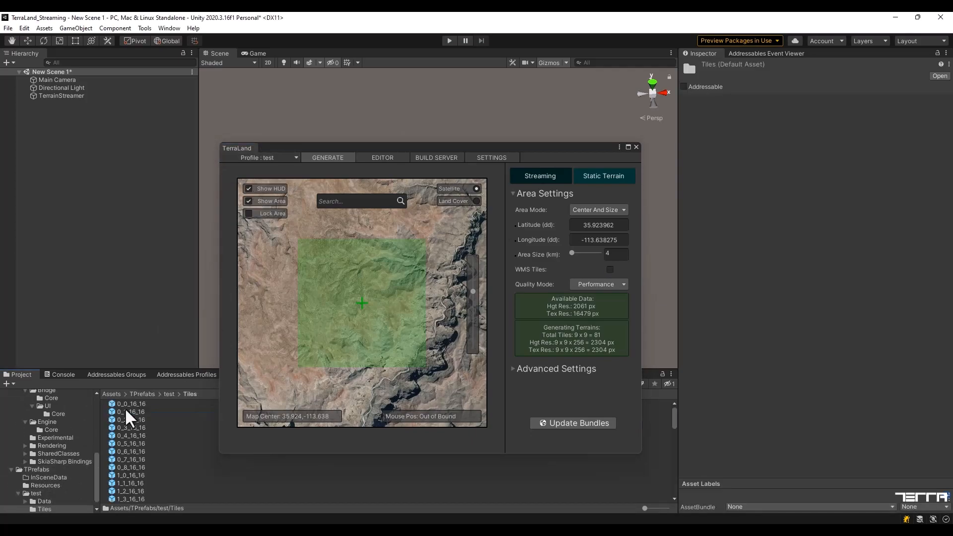
Open the 0_0_16_16 tile prefab to examine its hierarchy, and return to the main scene
left_click(126, 408)
double_click(127, 404)
left_click_drag(553, 145, 786, 288)
left_click(4, 73)
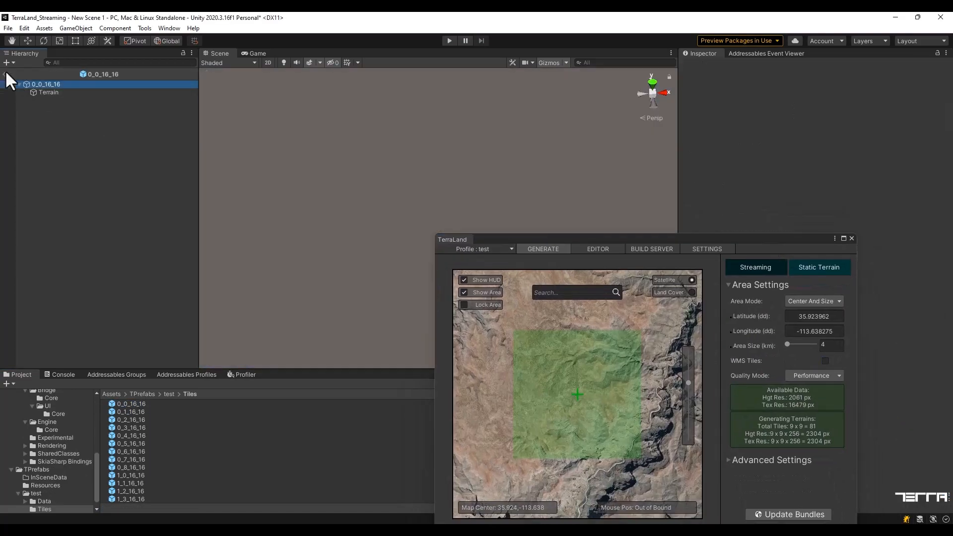
left_click_drag(595, 291, 432, 111)
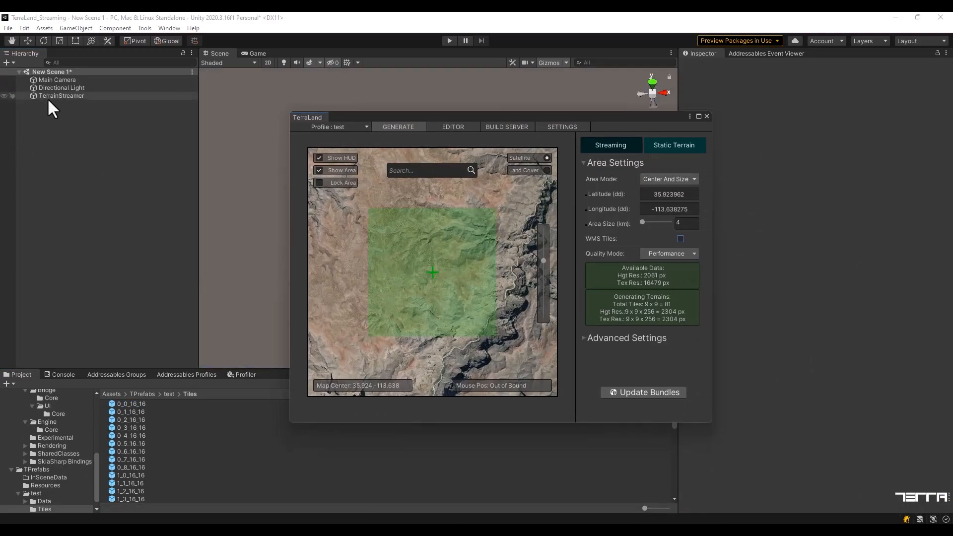
left_click(111, 395)
left_click(54, 376)
left_click(18, 375)
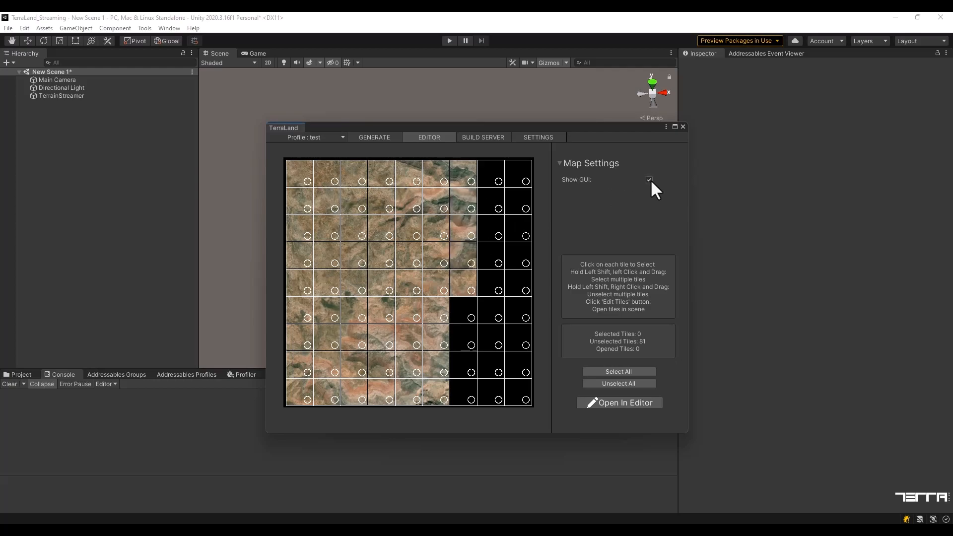
Select all tiles in TerraLand's Editor page, unselect the diagonal from corner to corner, and open the remaining tiles in the scene
left_click_drag(399, 228, 350, 289, "shift")
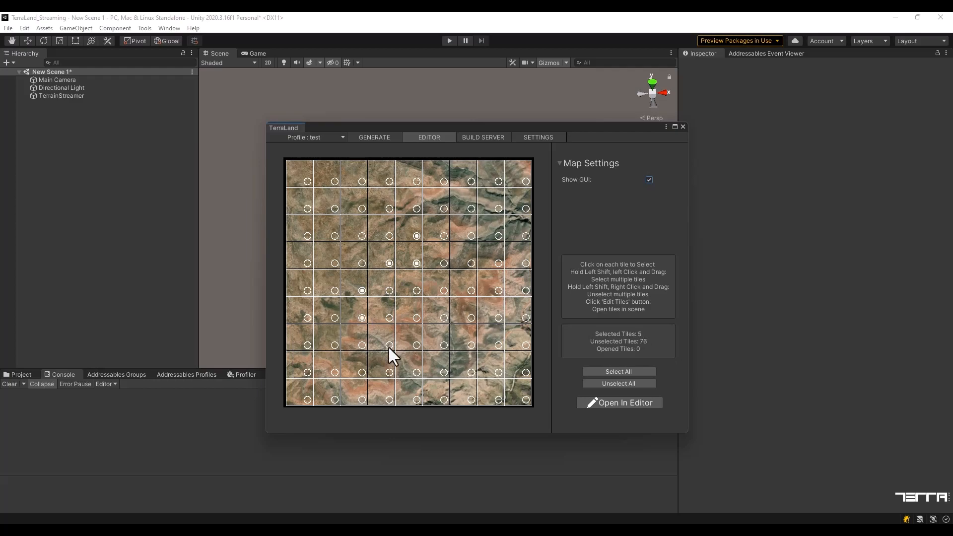
left_click(626, 371)
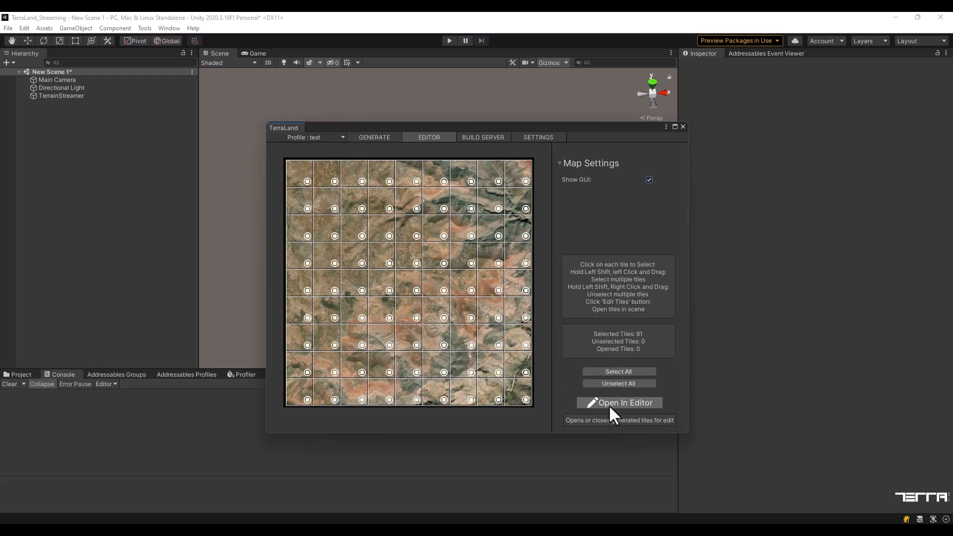
right_click_drag(519, 388, 304, 185, "shift")
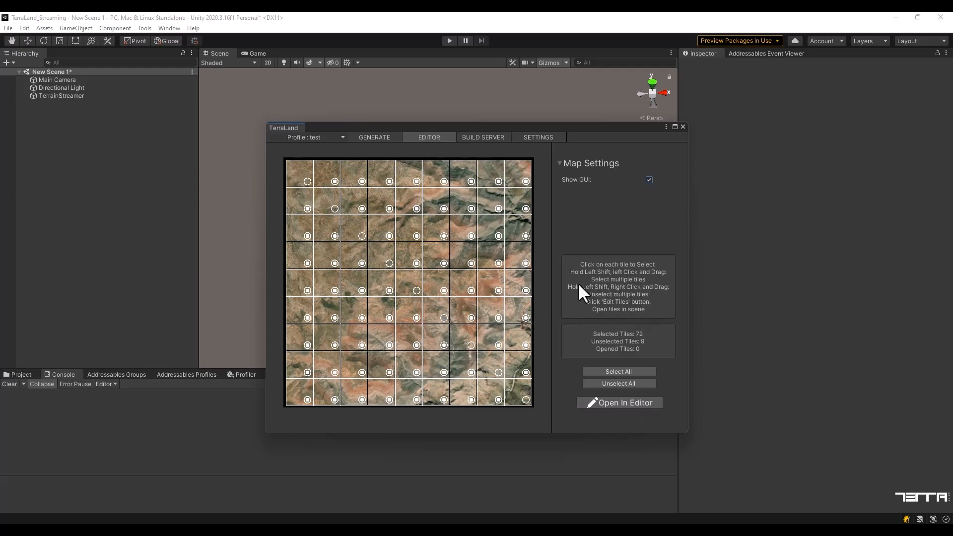
left_click(635, 403)
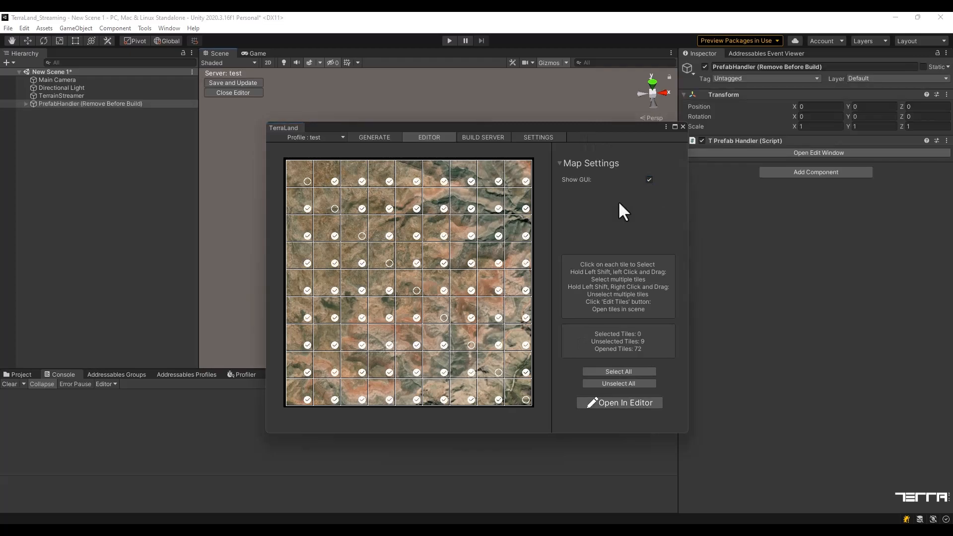
left_click_drag(449, 130, 413, 172)
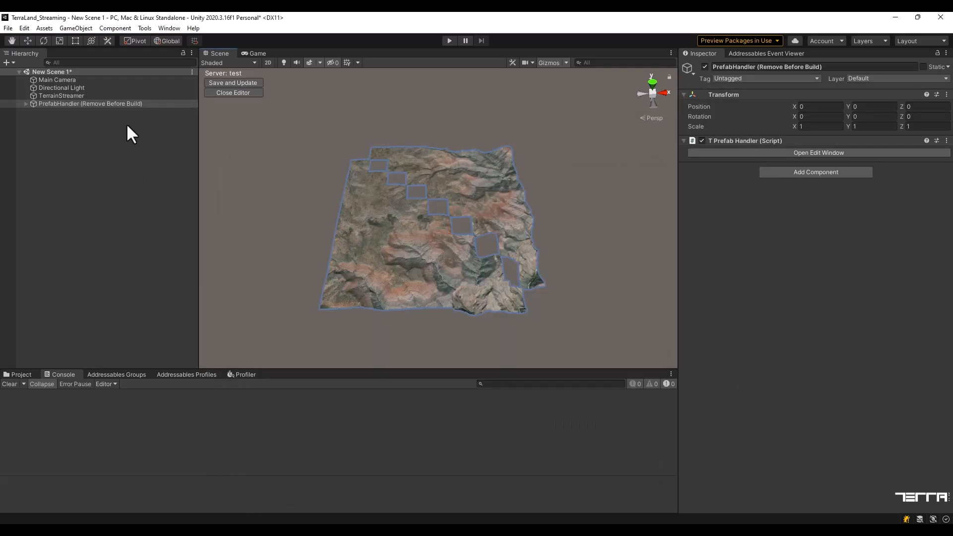
Select the outer corner tile 8_0_16_16 in the scene and inspect its tile coordinates and size
scroll(448, 243, "up", 12)
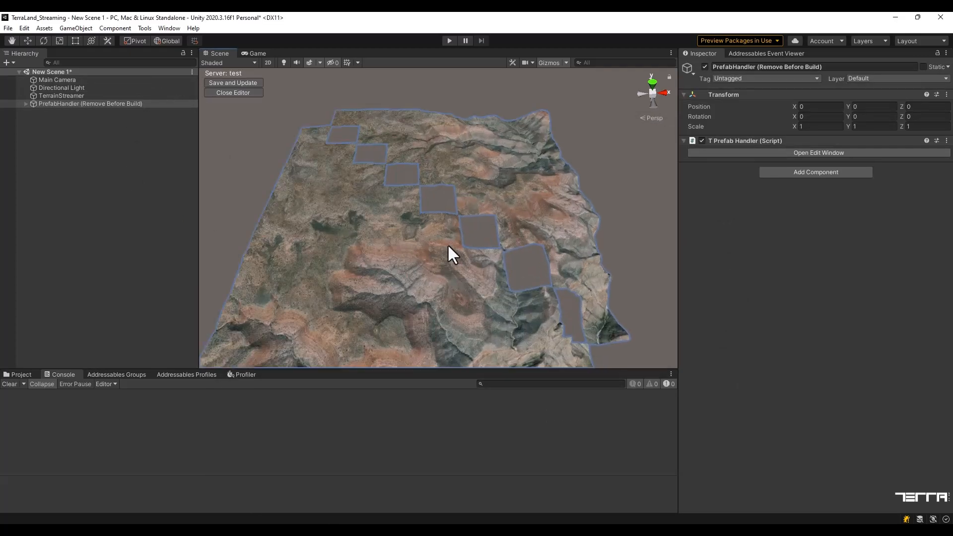
middle_click_drag(445, 262, 478, 347)
left_click_drag(478, 347, 769, 224, "alt")
scroll(425, 159, "down", 10)
left_click(425, 162)
scroll(551, 186, "down", 20)
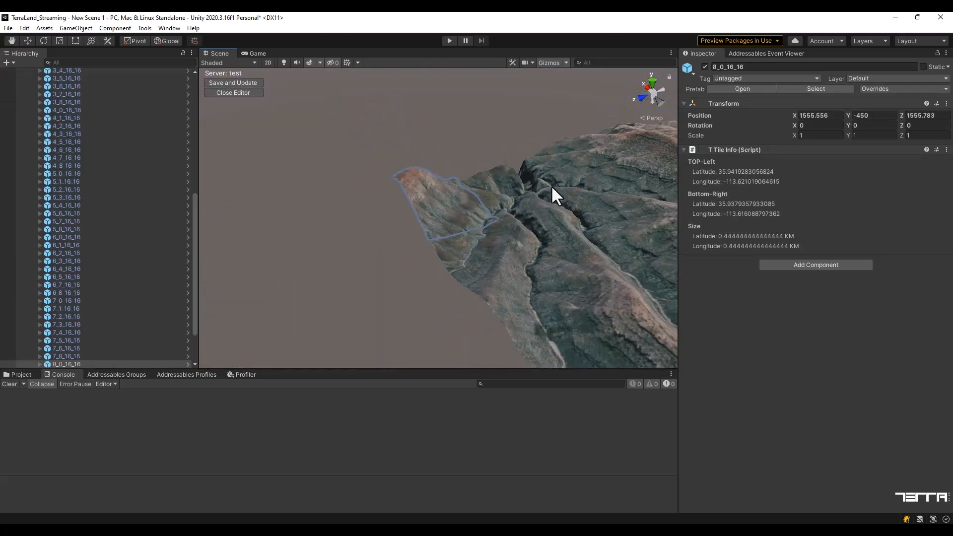
key("w")
right_click_drag(510, 212, 506, 236)
scroll(99, 296, "down", 3)
left_click(49, 308)
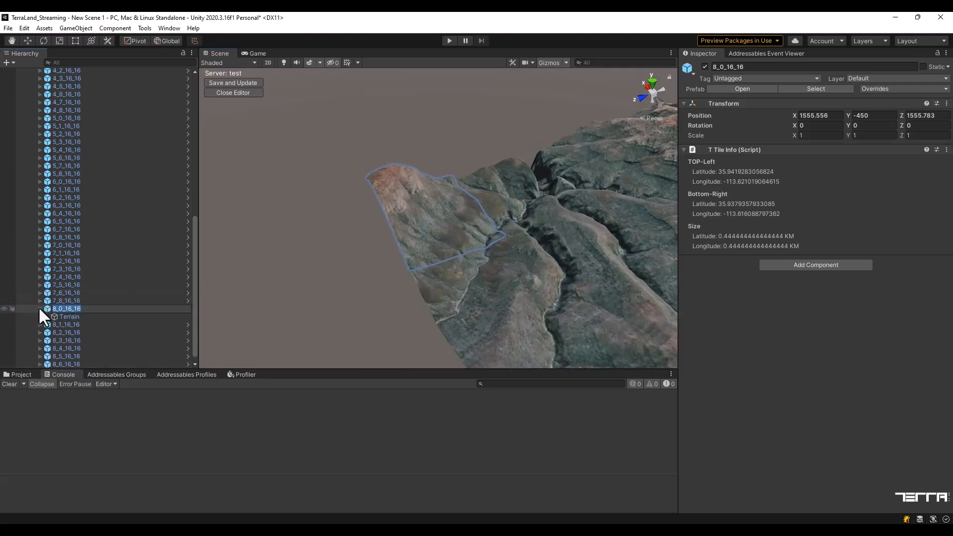
left_click(726, 238)
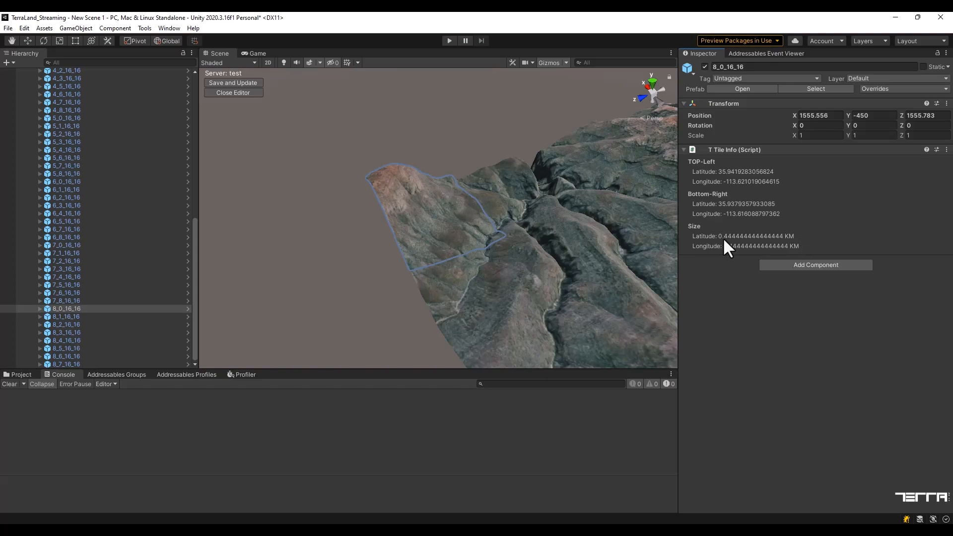
left_click_drag(558, 240, 329, 251, "alt")
Sculpt a tall spike and smaller peaks on the Terrain of tile 8_0_16_16 using Raise or Lower Terrain
left_click(40, 309)
left_click(68, 316)
left_click(685, 140)
left_click(801, 151)
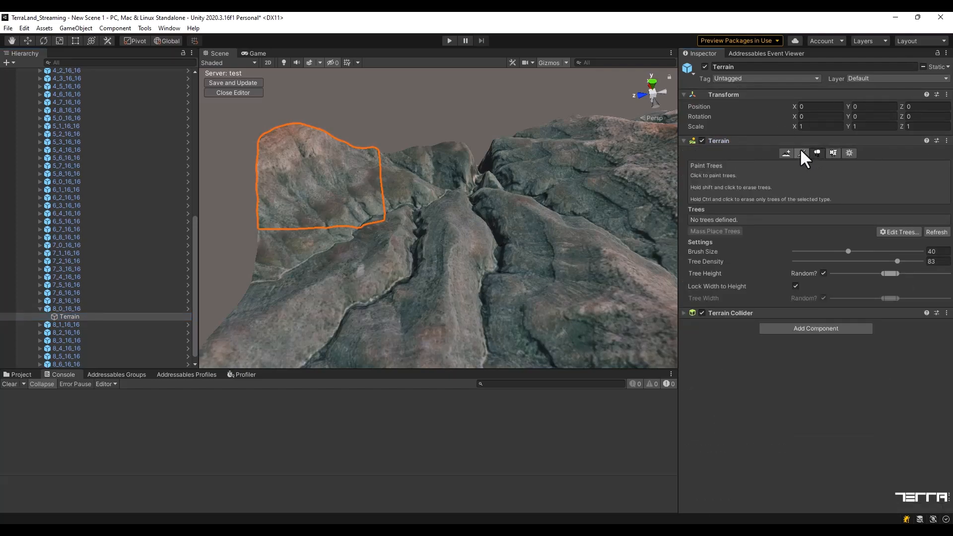
left_click(800, 152)
left_click(715, 164)
left_click(731, 208)
left_click(759, 164)
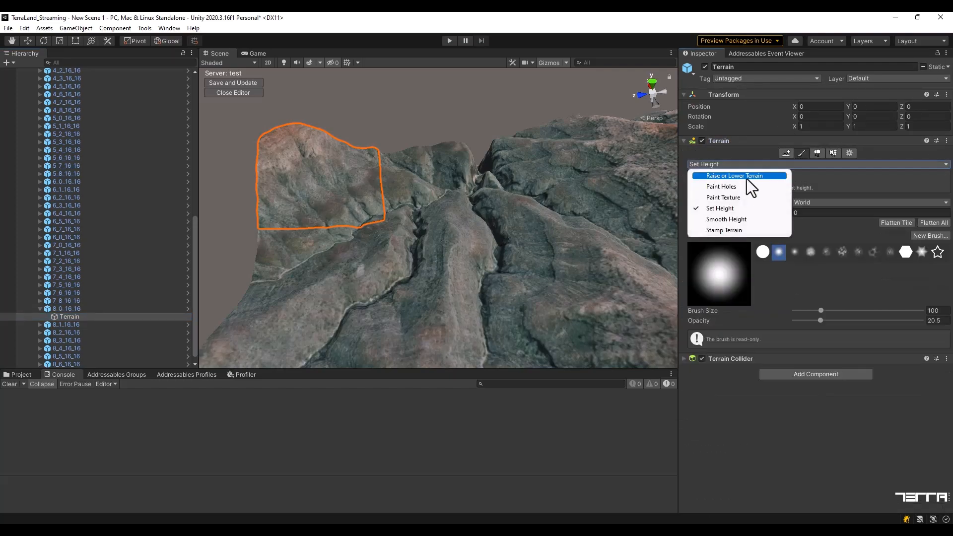
left_click(750, 175)
left_click_drag(371, 175, 216, 174)
middle_click_drag(216, 174, 335, 208)
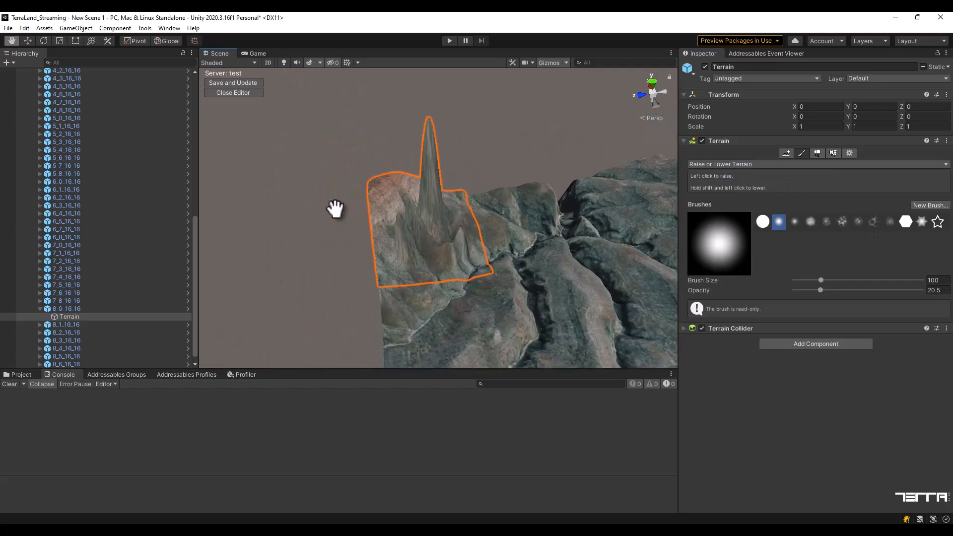
Add a cube as a child of tile 8_0_16_16 and set its scale to 100 on all three axes
left_click(66, 309)
right_click(65, 311)
mouse_move(144, 223)
left_click(198, 225)
left_click(806, 127)
type("100")
key("Tab")
type("100")
key("Tab")
type("100")
Raise the cube by setting its Y position to 2000
scroll(527, 284, "down", 5)
left_click_drag(848, 107, 665, 109)
type("2000")
scroll(501, 210, "up", 5)
Move the cube so that it surrounds the upper part of the sculpted spike on tile 8_0_16_16
left_click(78, 325)
key("w")
left_click_drag(488, 183, 440, 193)
left_click(652, 81)
middle_click_drag(626, 254, 511, 309)
left_click_drag(473, 183, 500, 184)
left_click_drag(476, 278, 539, 169, "alt")
middle_click_drag(538, 169, 538, 188)
right_click_drag(539, 189, 491, 258)
left_click_drag(484, 240, 447, 259)
left_click_drag(387, 244, 421, 273, "alt")
Save and update the edited tiles on the test server and close the tile editor
left_click(40, 309)
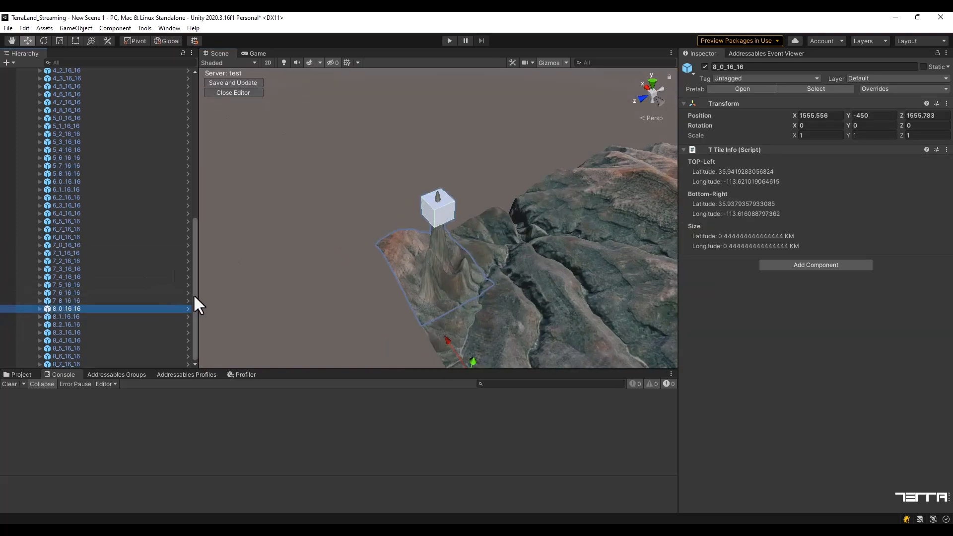
left_click_drag(195, 296, 194, 149)
left_click(33, 111)
left_click(256, 84)
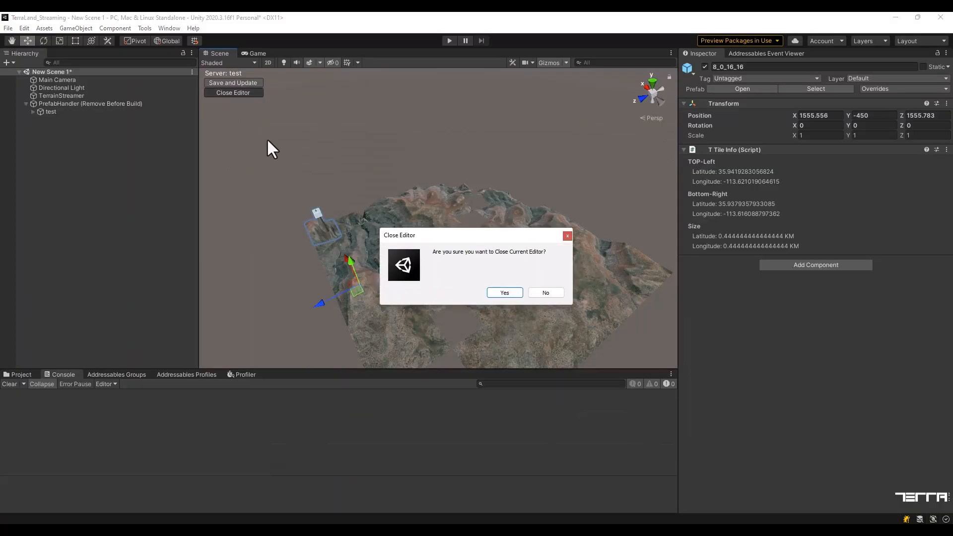
left_click(497, 292)
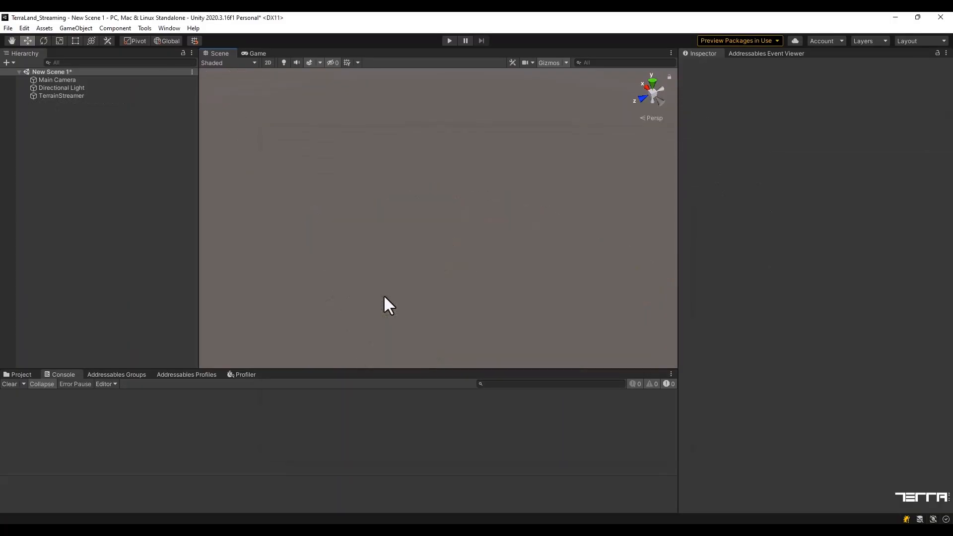
Check the updated map in TerraLand's Editor page with the GUI hidden, then open only the north-east corner tile in the scene
left_click(428, 148)
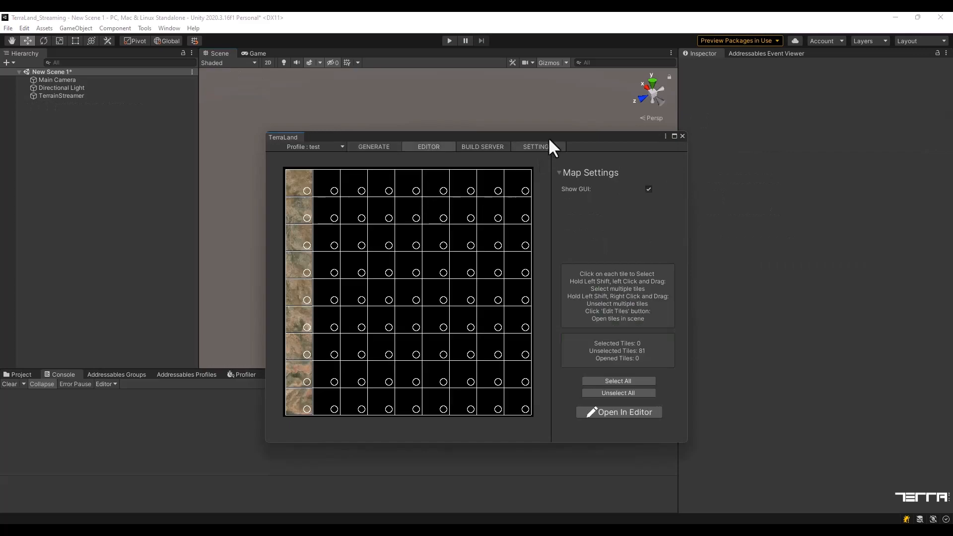
left_click_drag(547, 137, 493, 108)
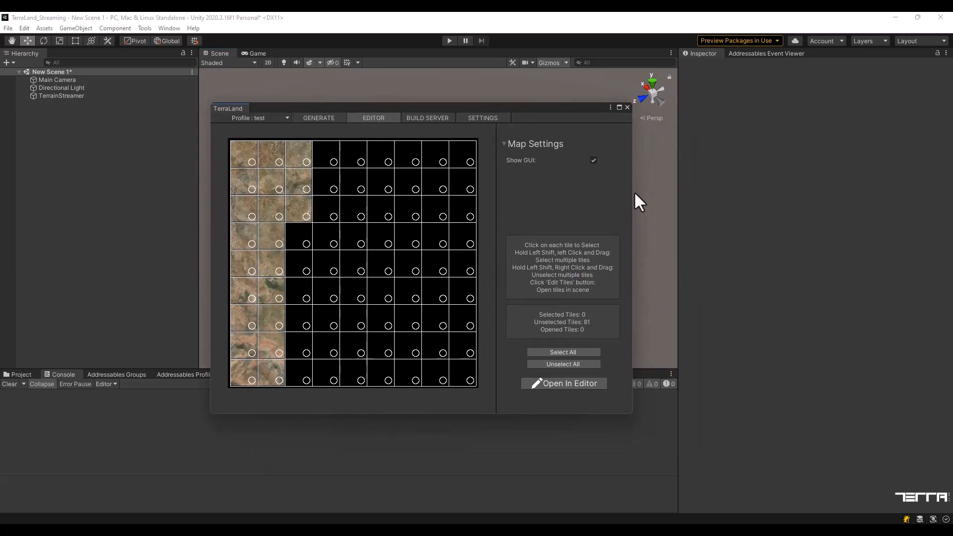
left_click(593, 160)
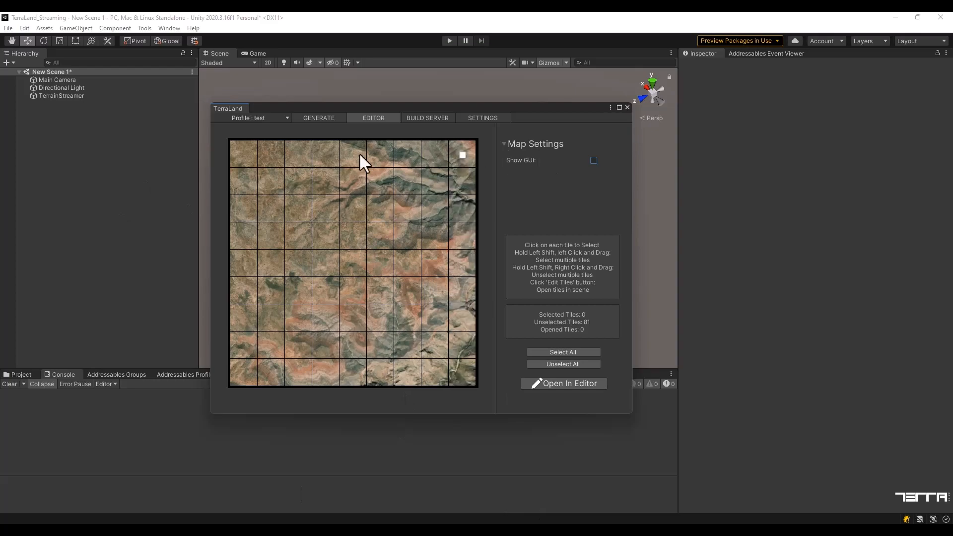
left_click(452, 154)
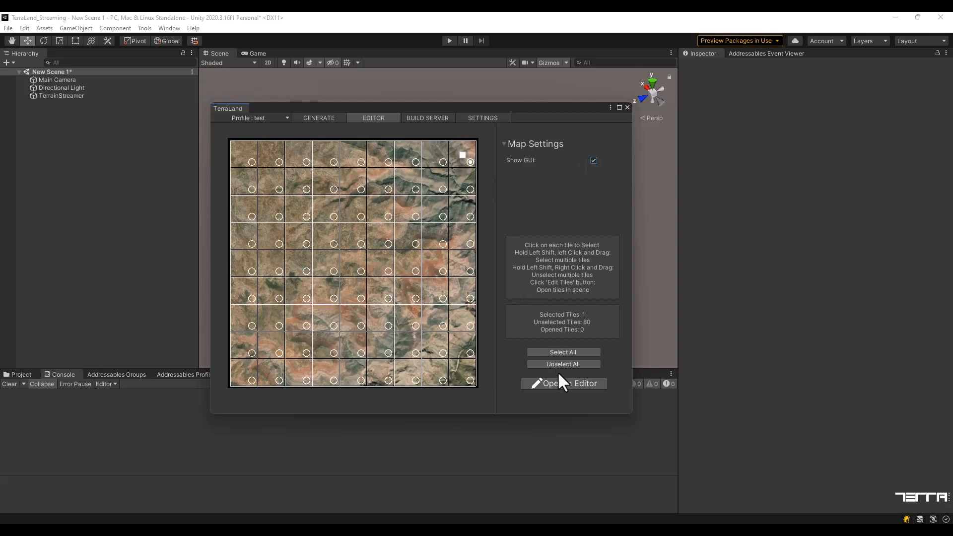
left_click(566, 382)
left_click(627, 107)
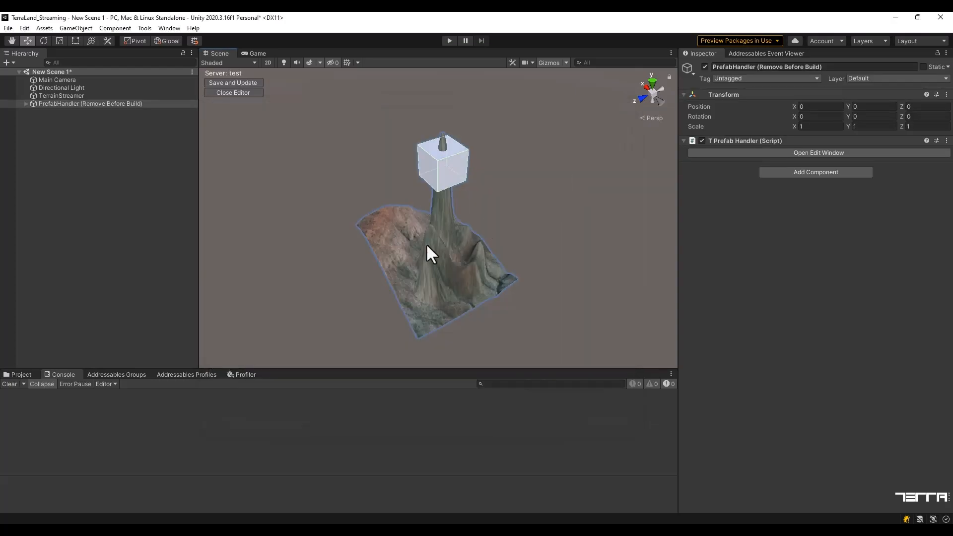
Examine the reopened corner tile's spike and cube from several sides, and close the tile editor
right_click_drag(434, 239, 493, 208)
middle_click_drag(493, 209, 570, 192)
left_click(569, 191)
scroll(488, 243, "up", 4)
right_click_drag(362, 265, 441, 254)
middle_click_drag(441, 254, 534, 191)
right_click_drag(535, 189, 504, 219)
scroll(504, 219, "down", 2)
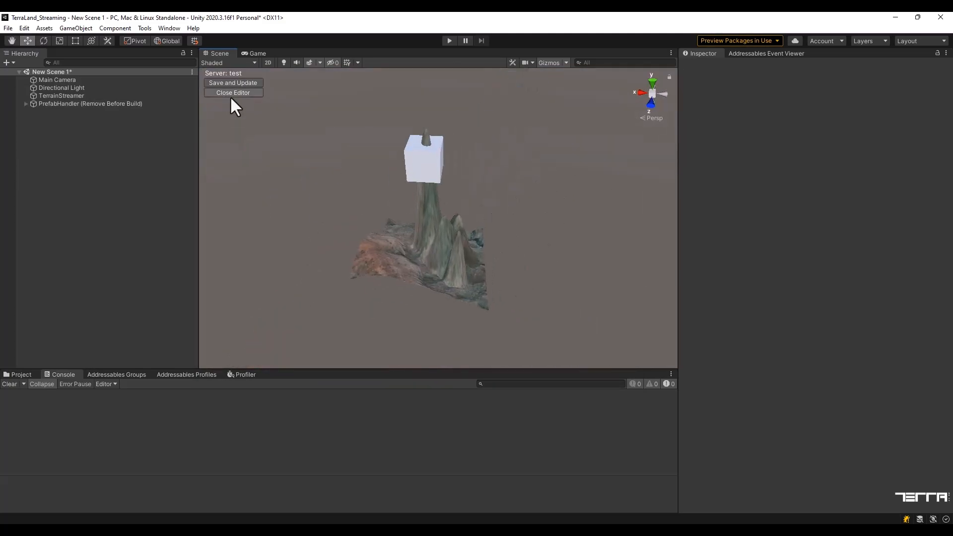
left_click(232, 93)
left_click(502, 293)
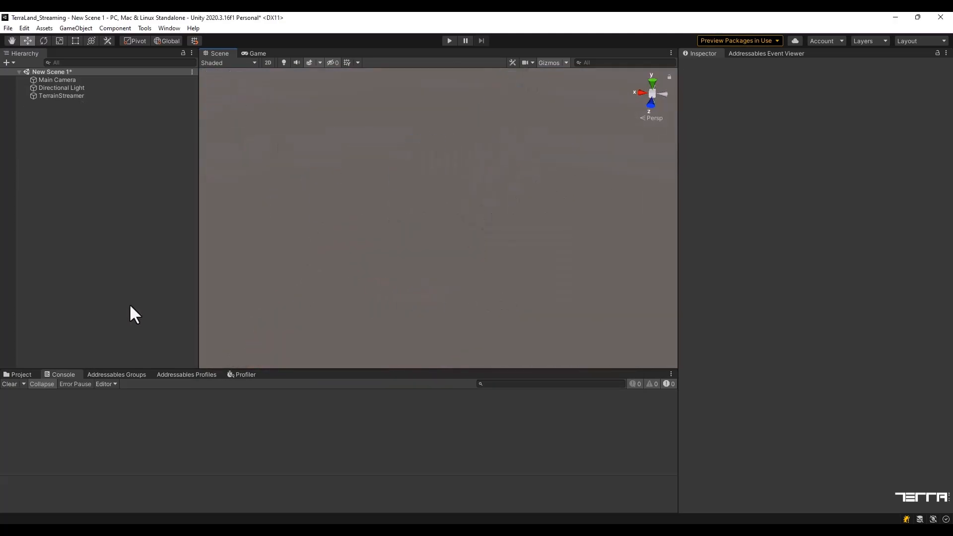
Set the Main Camera's far clipping plane to 50000
left_click_drag(272, 370, 272, 385)
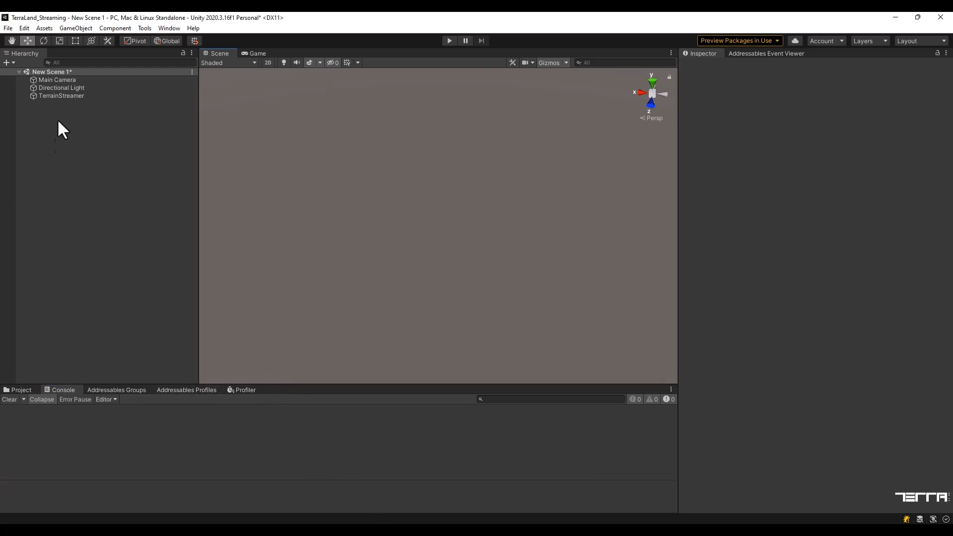
left_click(58, 79)
left_click(61, 88)
left_click(58, 80)
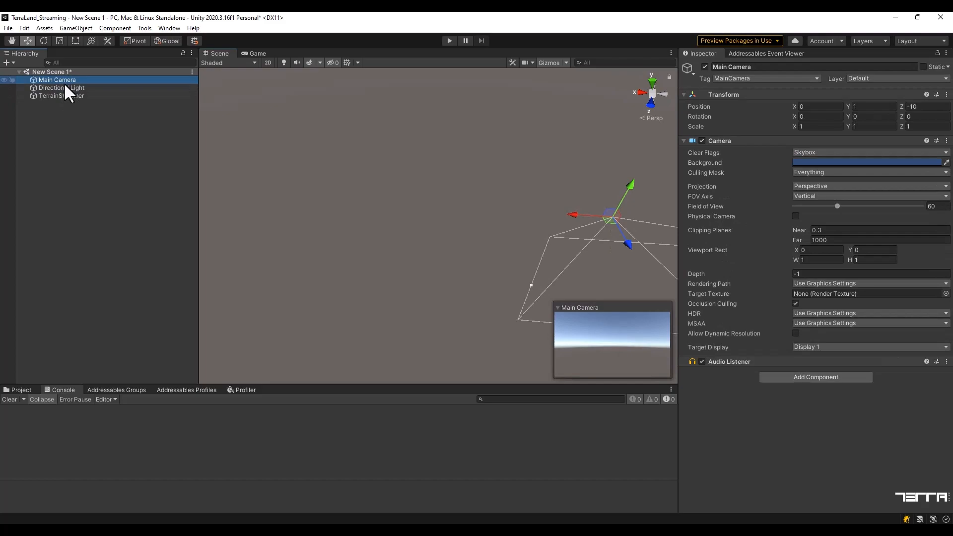
left_click(827, 240)
type("2")
type("50000")
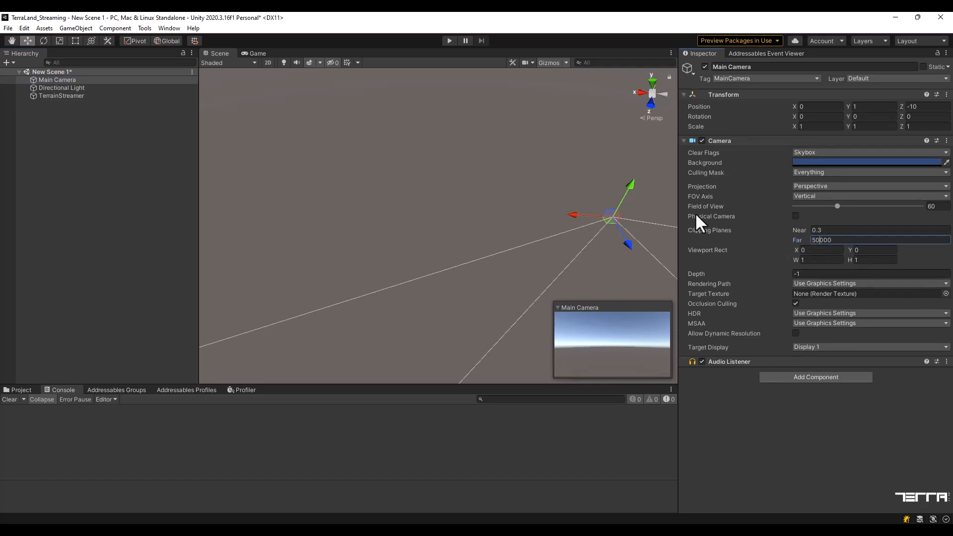
Look over the TerrainStreamer's Profile, Camera, Advanced and Gizmos settings groups, and leave them all collapsed
left_click(59, 96)
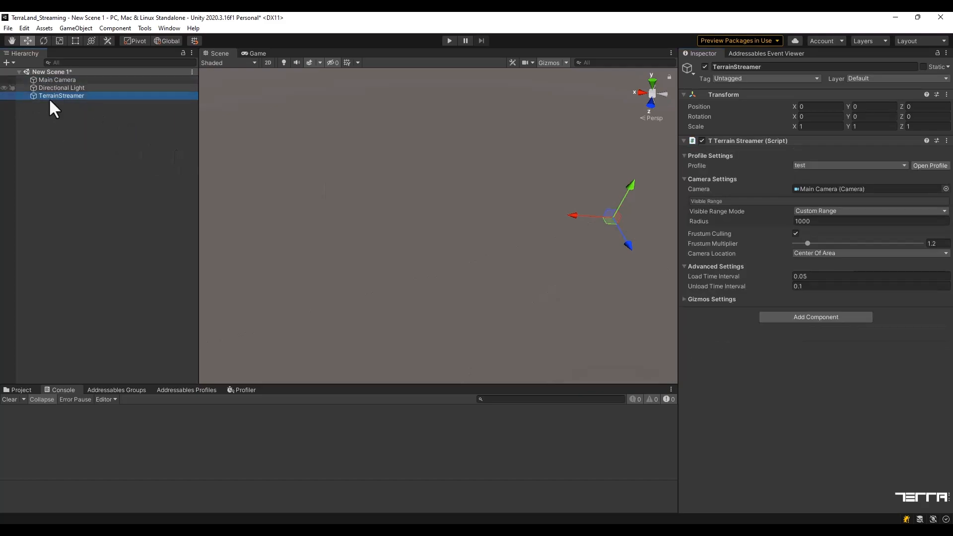
left_click(685, 156)
left_click(684, 168)
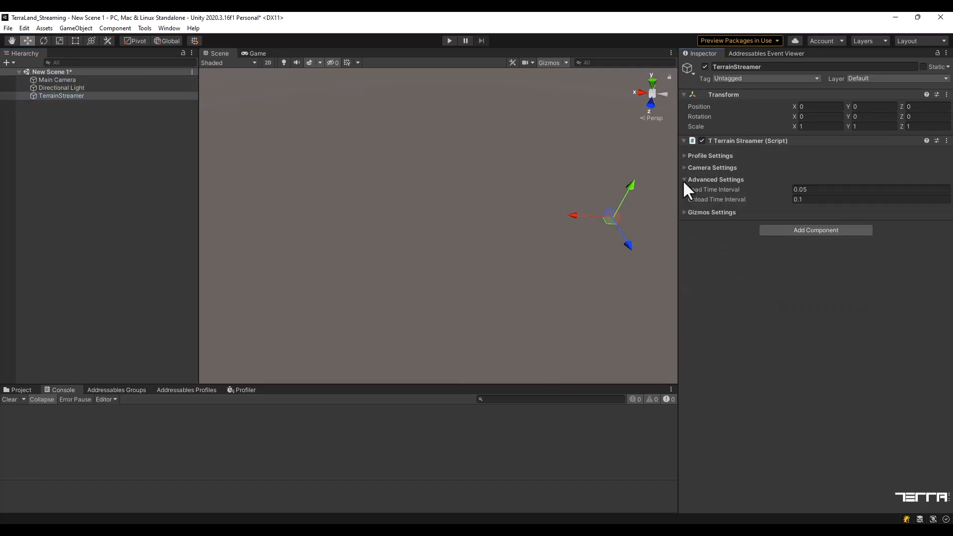
left_click(684, 180)
left_click(685, 156)
left_click(685, 156)
left_click(682, 168)
left_click(683, 168)
left_click(684, 179)
left_click(684, 179)
left_click(683, 191)
left_click(683, 191)
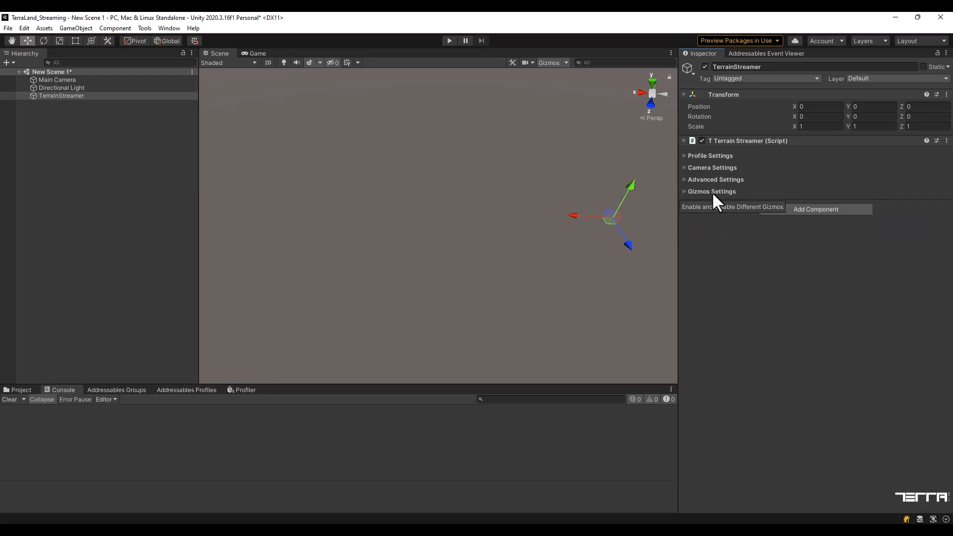
Examine the TerrainStreamer's Profile settings alongside TerraLand's profile choices, close the TerraLand window and collapse the Profile settings
left_click(683, 155)
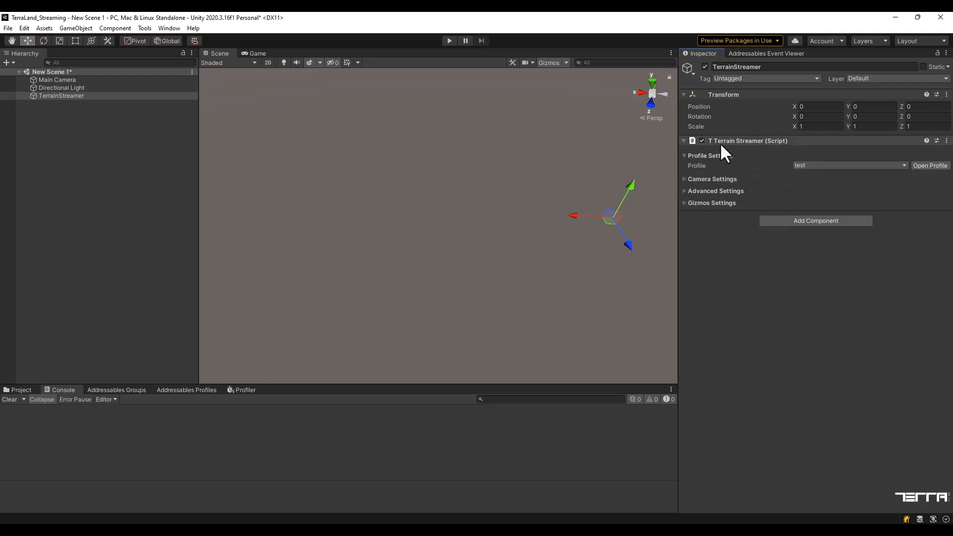
left_click(814, 178)
left_click(315, 146)
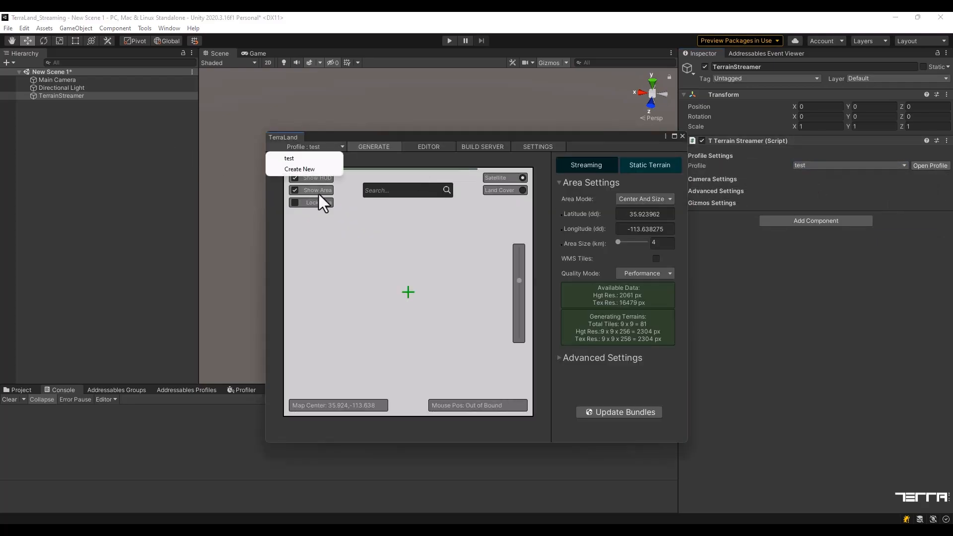
left_click(311, 157)
left_click(293, 147)
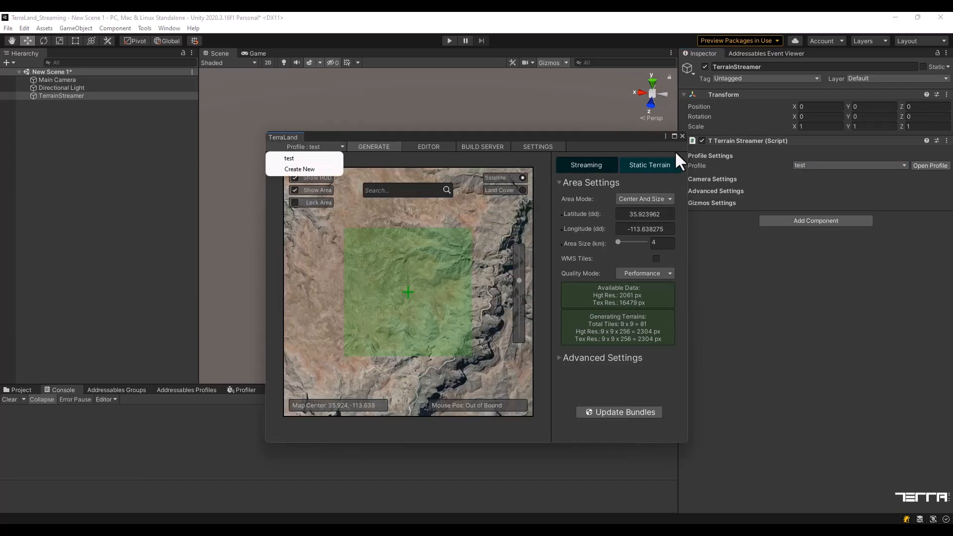
left_click(681, 136)
left_click(814, 165)
left_click(817, 176)
left_click(684, 155)
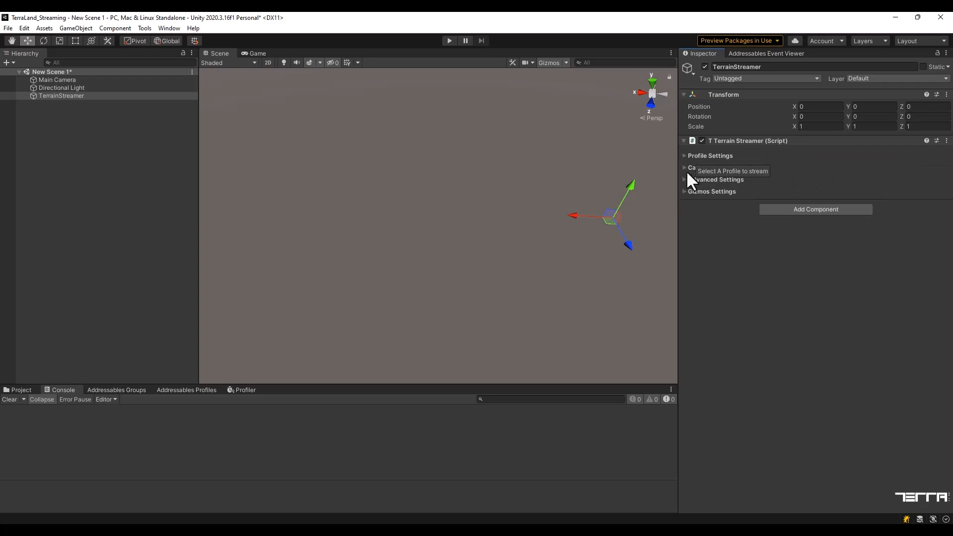
Review the camera assigned to the TerrainStreamer, its visible range mode and its radius in the Camera Settings
left_click(684, 167)
left_click(851, 178)
left_click(74, 80)
left_click(80, 96)
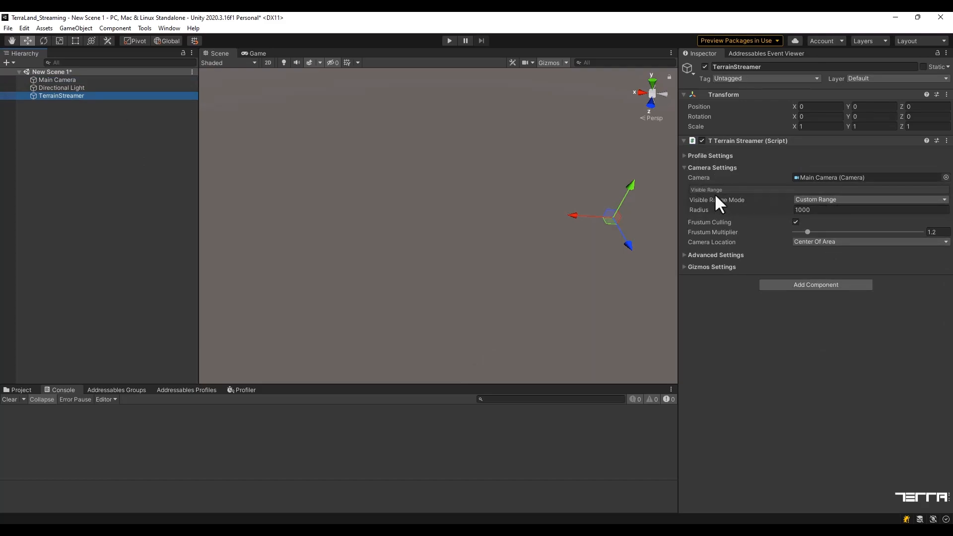
left_click(811, 201)
left_click(834, 211)
left_click(808, 211)
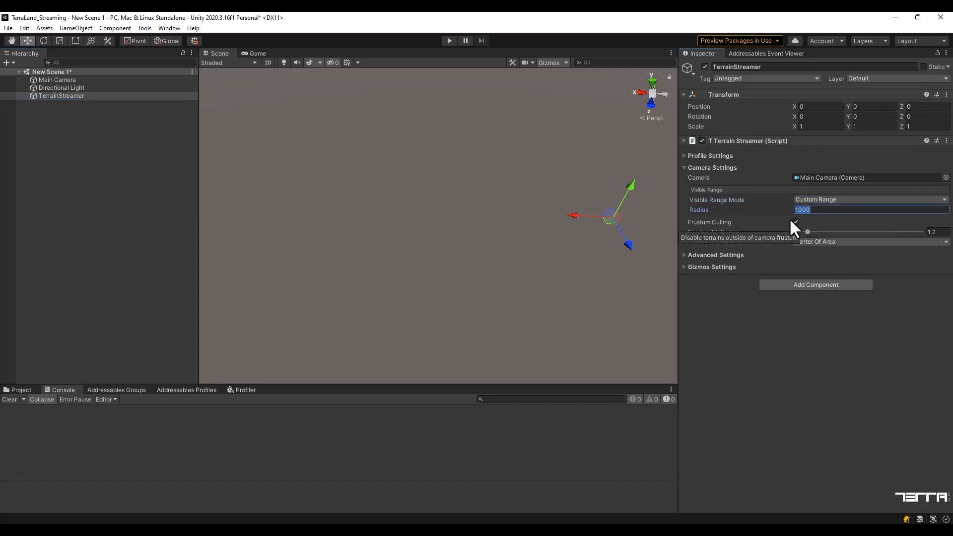
Try Camera Far Clip as the visible range mode, check the Main Camera, and return the mode to Custom Range
left_click(829, 200)
left_click(827, 222)
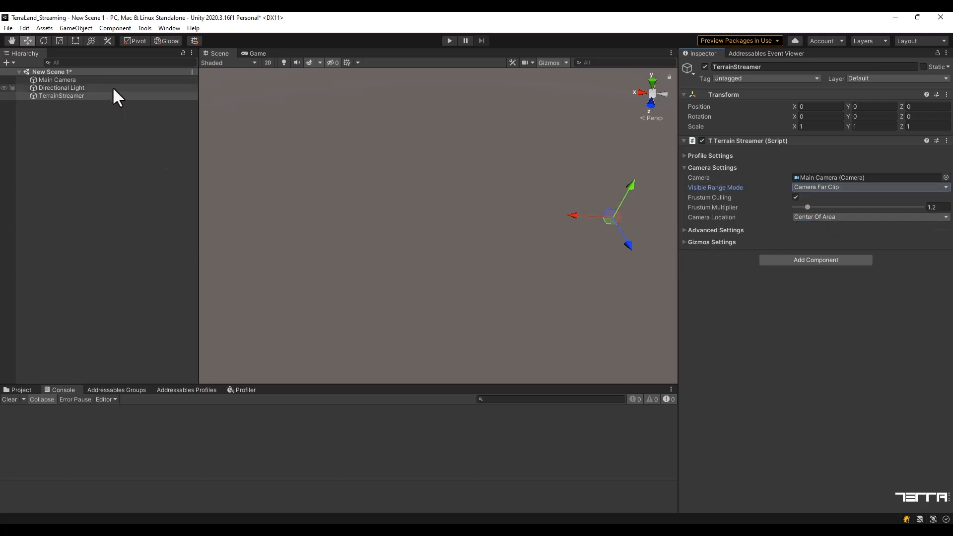
left_click(114, 80)
left_click(63, 95)
left_click(819, 187)
left_click(821, 199)
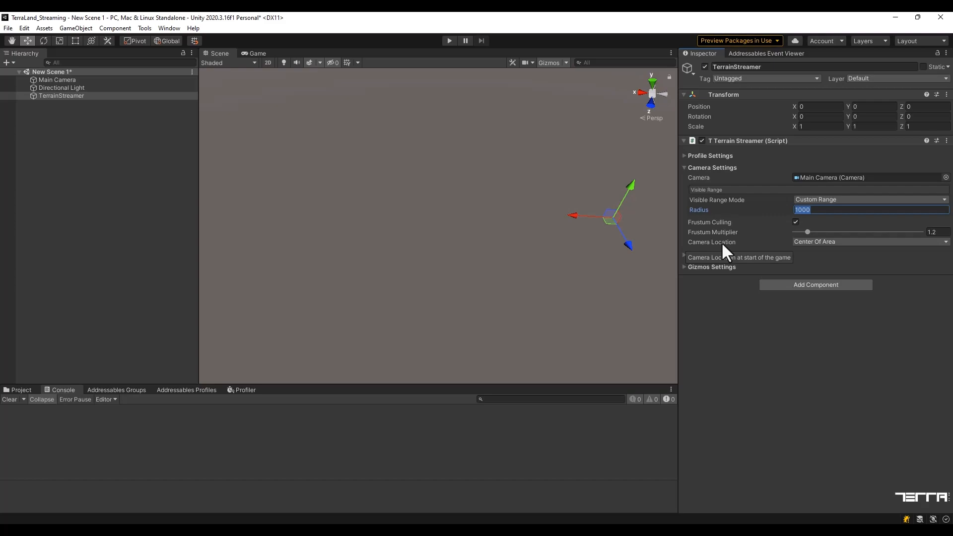
Compare the Main Camera's placement with TerraLand's area map, and try Dont Override as the TerrainStreamer's Camera Location
left_click(615, 204)
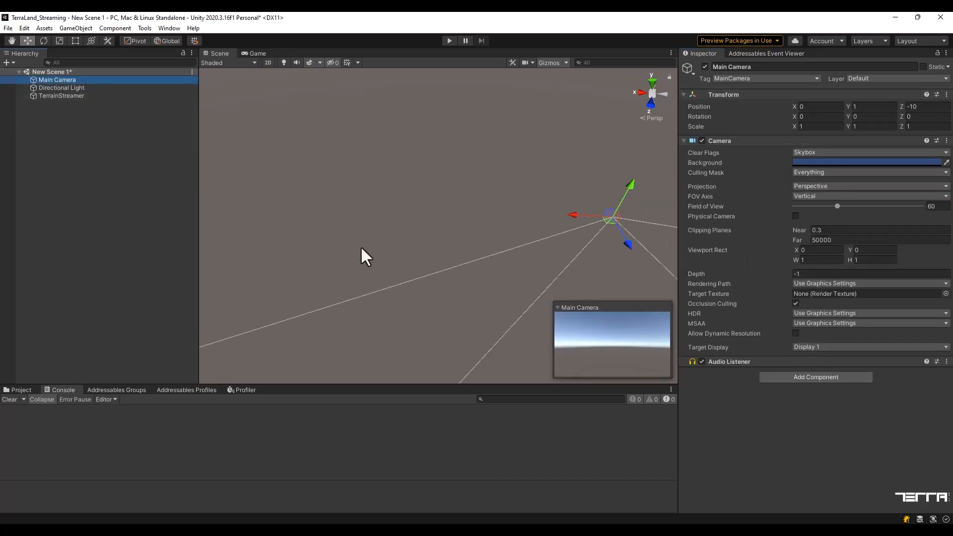
left_click(69, 95)
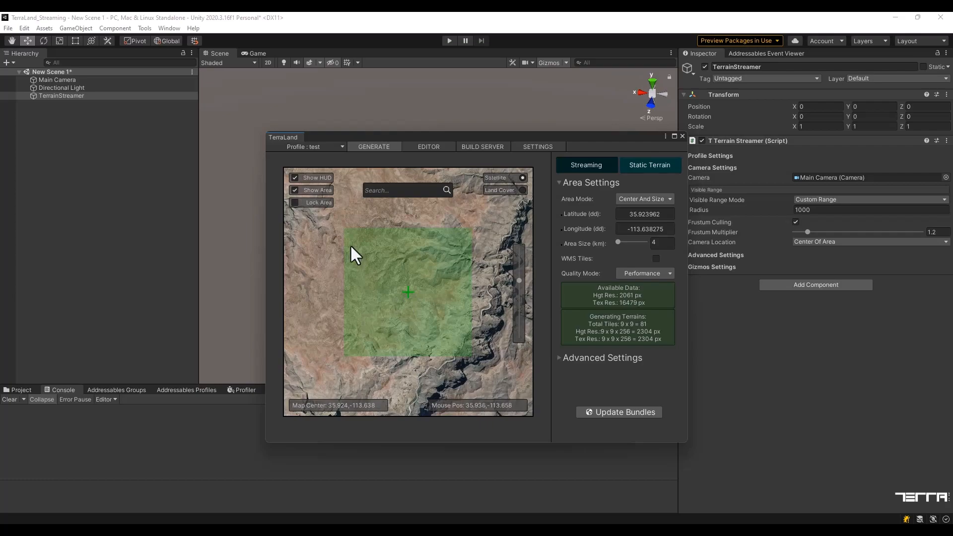
left_click(682, 136)
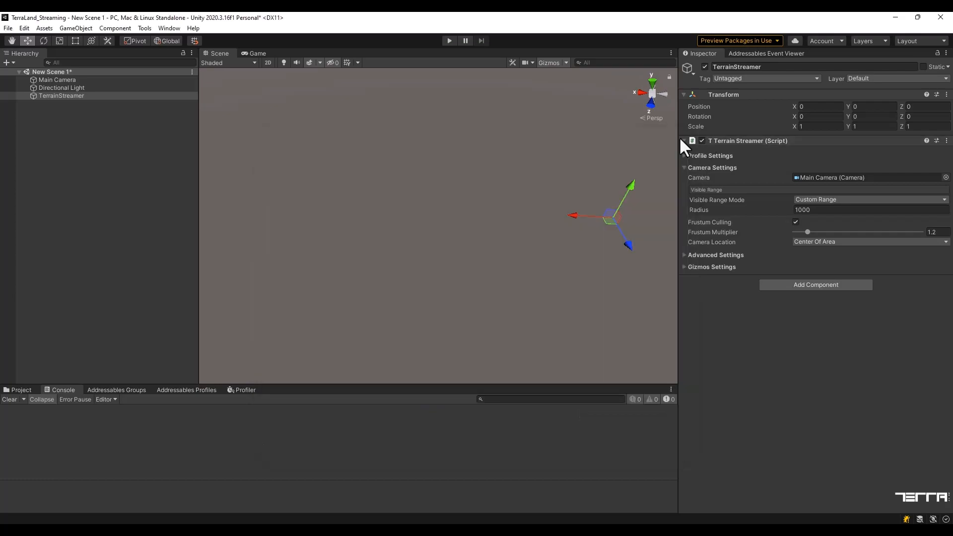
left_click(824, 242)
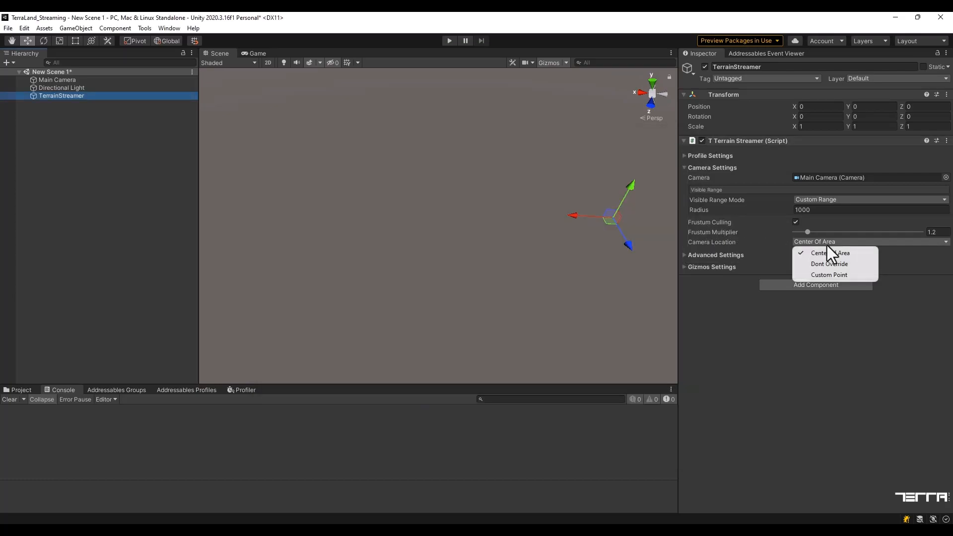
left_click(835, 264)
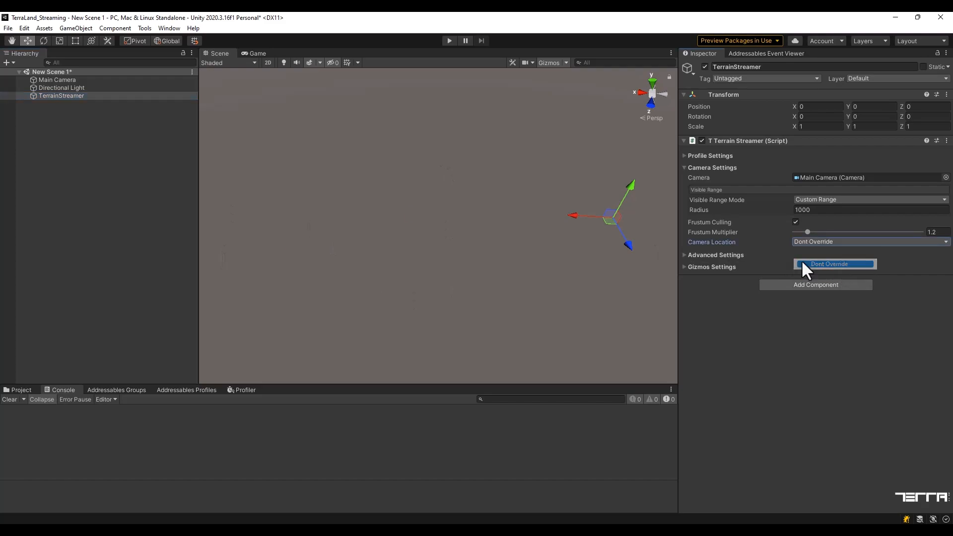
left_click(55, 80)
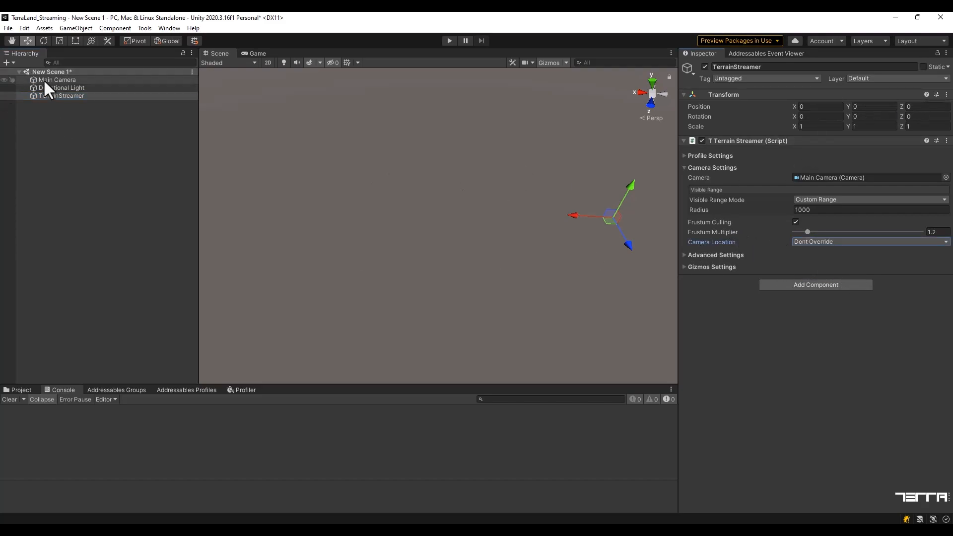
middle_click_drag(551, 199, 407, 226)
left_click(62, 96)
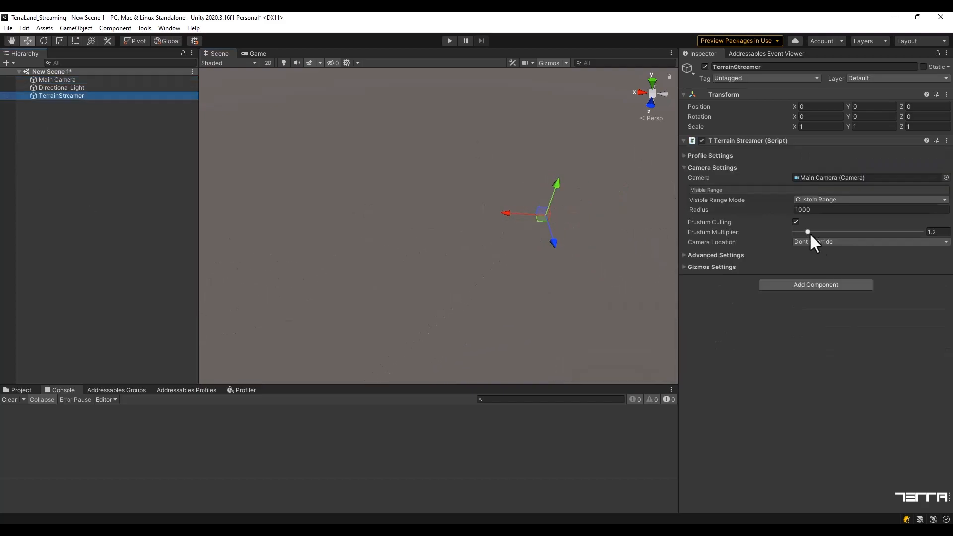
Try a Custom Point camera location marked in the western part of the map, and return Camera Location to Center Of Area
left_click(821, 242)
left_click(838, 277)
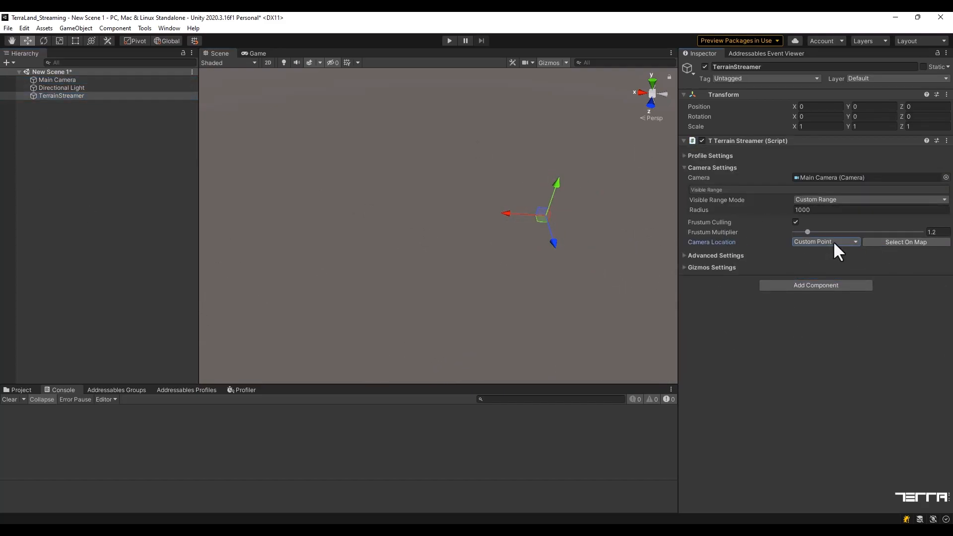
left_click(876, 242)
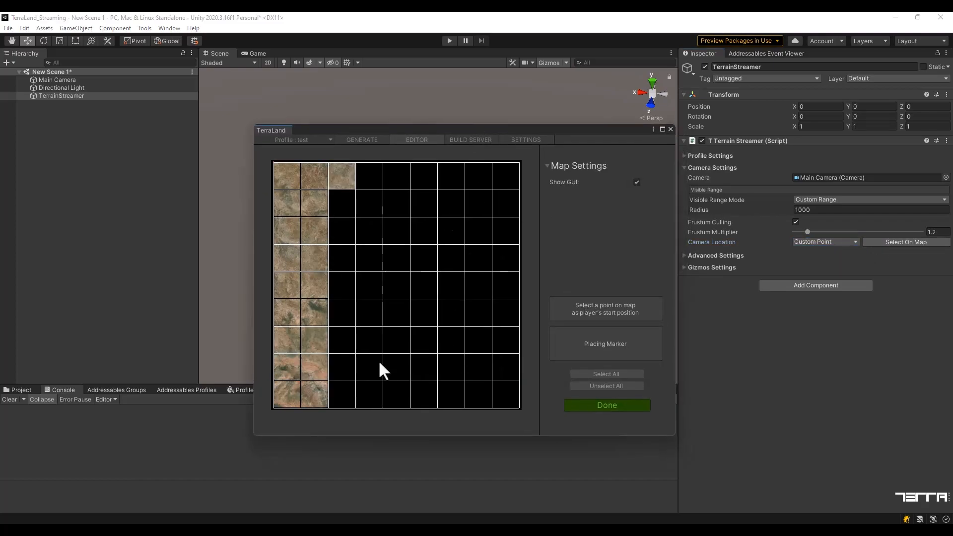
left_click(314, 286)
left_click(637, 182)
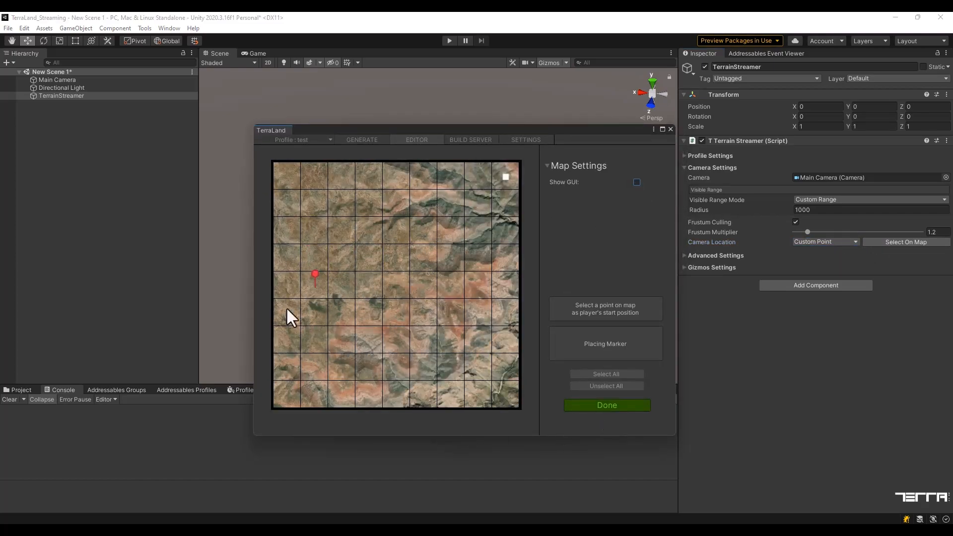
left_click(613, 407)
left_click(831, 243)
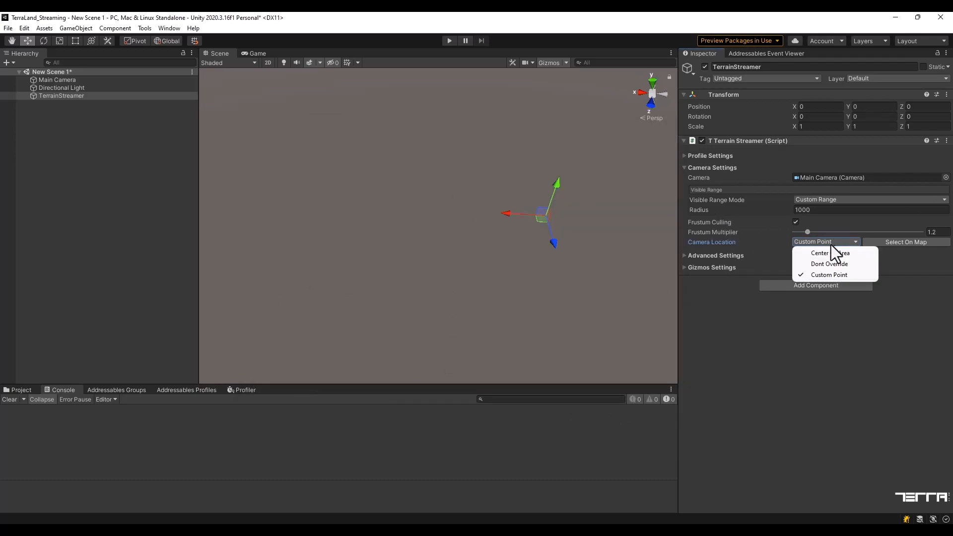
left_click(831, 253)
Collapse the Camera Settings and review the load and unload time intervals in the Advanced Settings
left_click(694, 168)
left_click(694, 179)
left_click(804, 190)
left_click(808, 199)
left_click(808, 190)
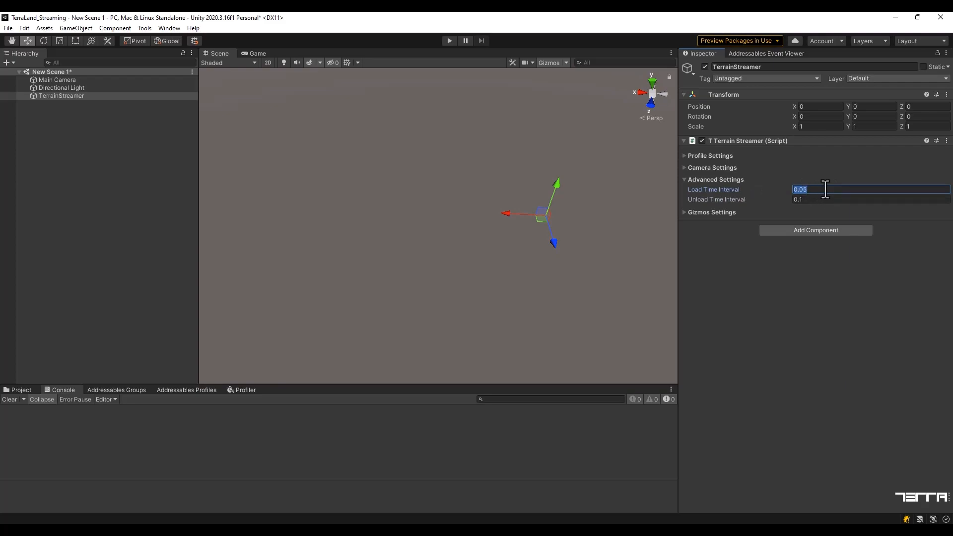
left_click(805, 200)
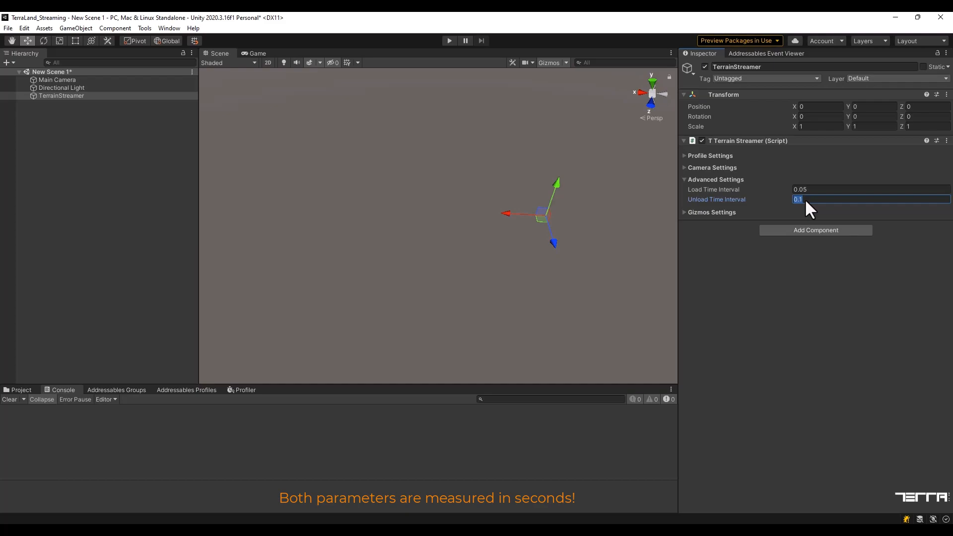
left_click(684, 179)
Enable the TerrainStreamer's gizmos and inspect the camera frustum and culling FOV in the scene
left_click(683, 191)
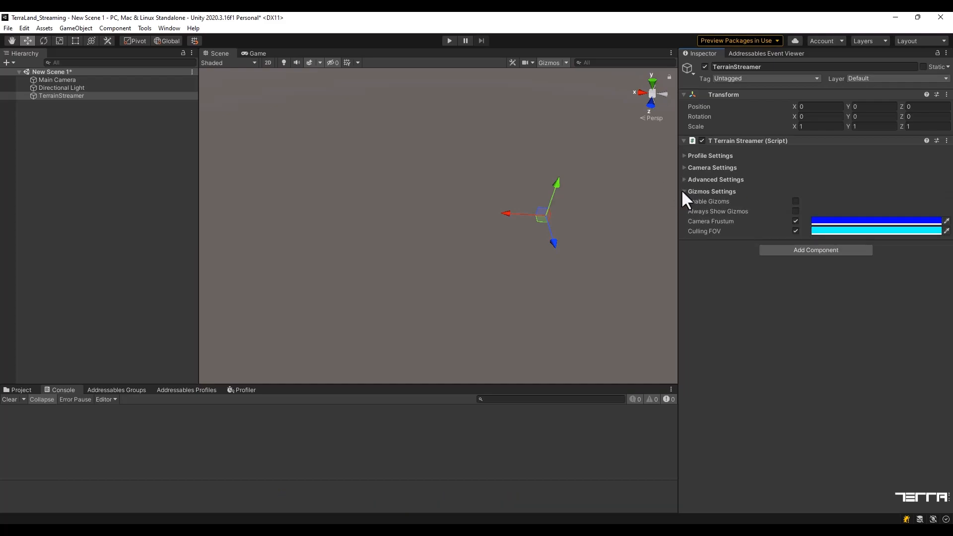
mouse_move(496, 252)
middle_mouse_down()
mouse_move(478, 258)
mouse_move(497, 240)
mouse_move(371, 263)
middle_mouse_up()
left_click(795, 201)
mouse_move(372, 263)
left_mouse_down("alt")
mouse_move(466, 247)
mouse_move(617, 123)
left_mouse_up("alt")
scroll(417, 328, "down", 4)
middle_click_drag(417, 328, 394, 279)
scroll(456, 250, "up", 3)
scroll(456, 249, "down", 5)
scroll(563, 197, "down", 4)
middle_click_drag(563, 198, 622, 193)
scroll(518, 314, "up", 6)
middle_click_drag(518, 315, 515, 203)
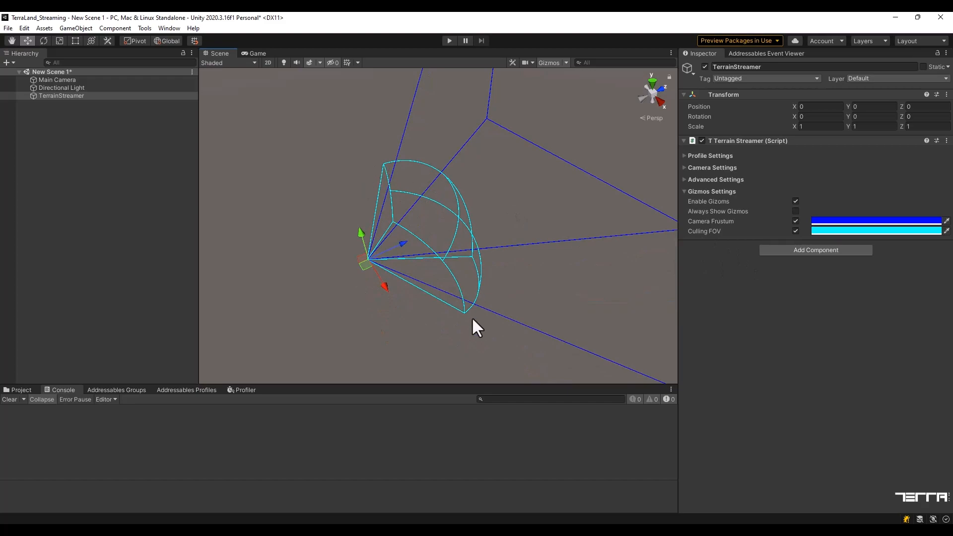
Try different Radius and Frustum Multiplier values in the Camera Settings, and restore them to 1000 and 1.2
left_click(687, 167)
left_click_drag(699, 210, 310, 222)
left_click_drag(806, 232, 834, 235)
left_click(941, 232)
type("1.2")
left_click(865, 211)
type("1000")
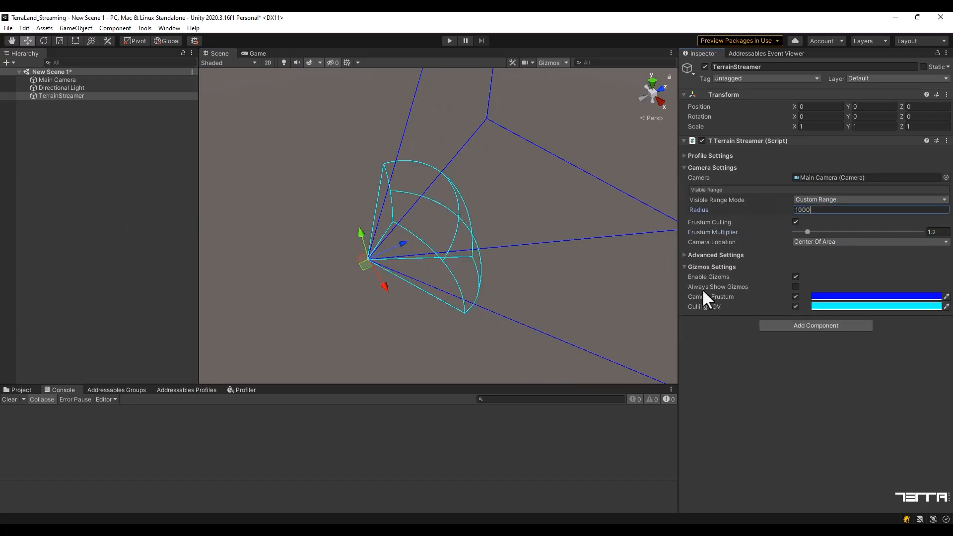
Add the T Player script to the Main Camera and collapse its settings
left_click(70, 88)
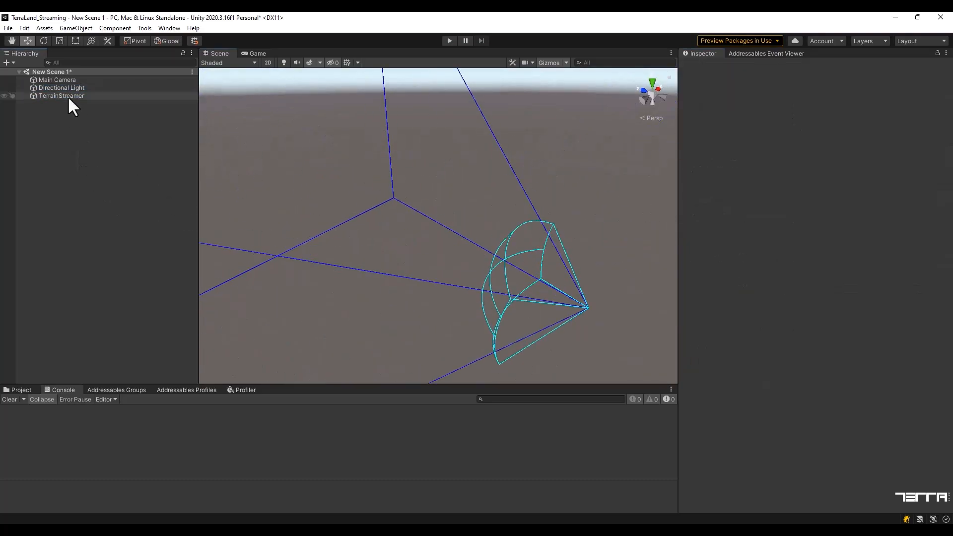
left_click(70, 97)
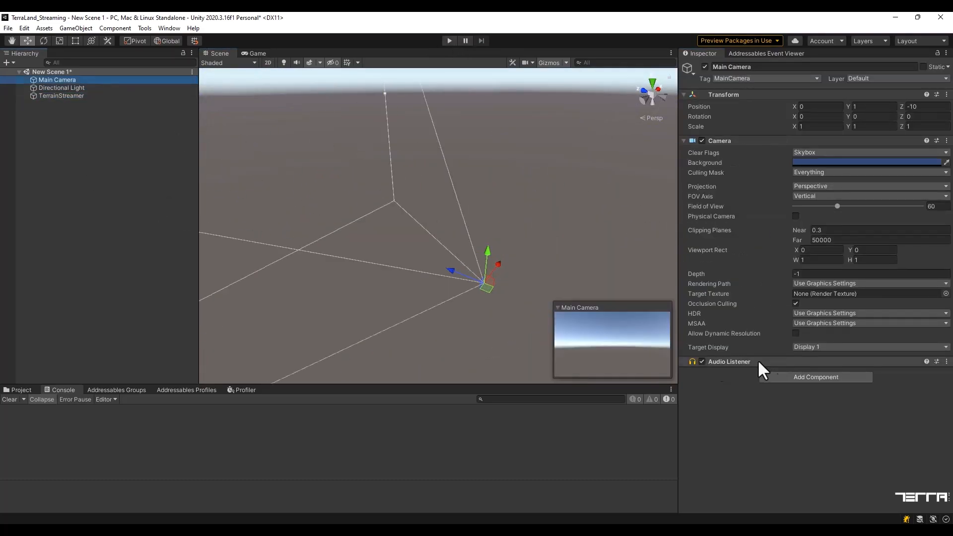
left_click(785, 375)
type("tpla")
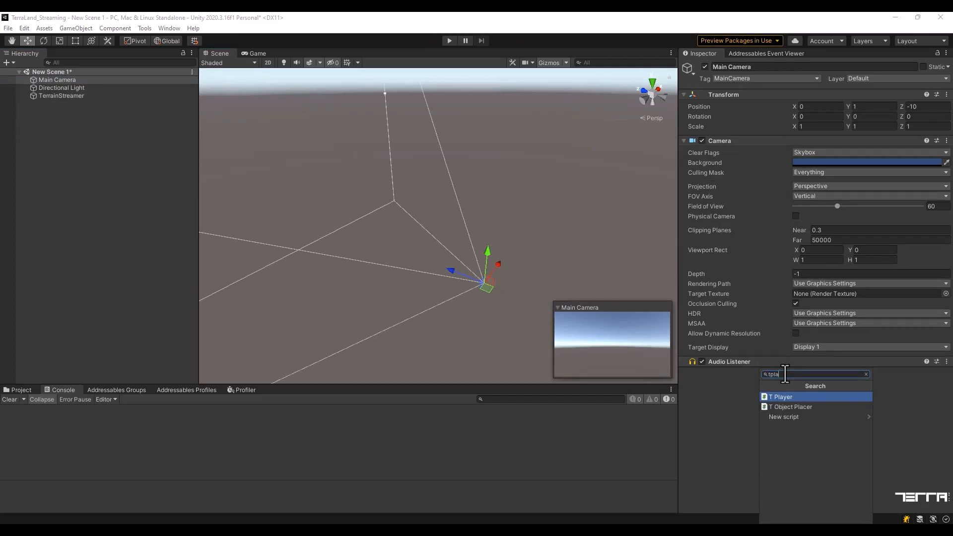
key("Return")
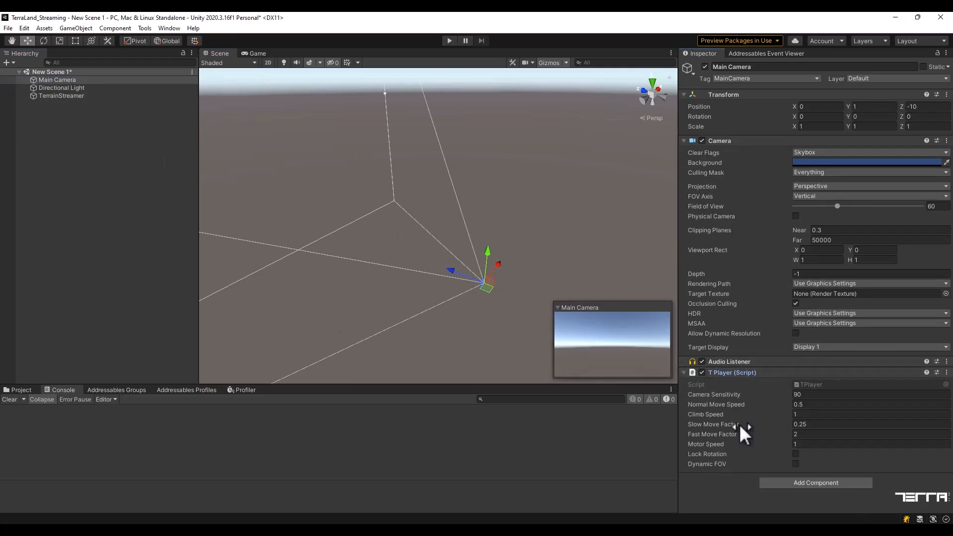
left_click(682, 371)
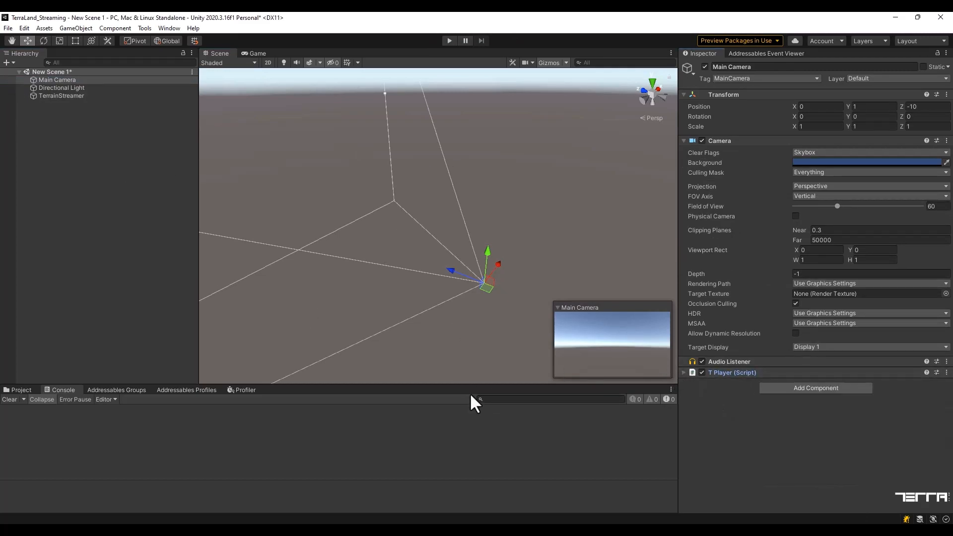
Switch to the Game view and run the scene to test the terrain streaming
left_click(258, 53)
left_click(267, 63)
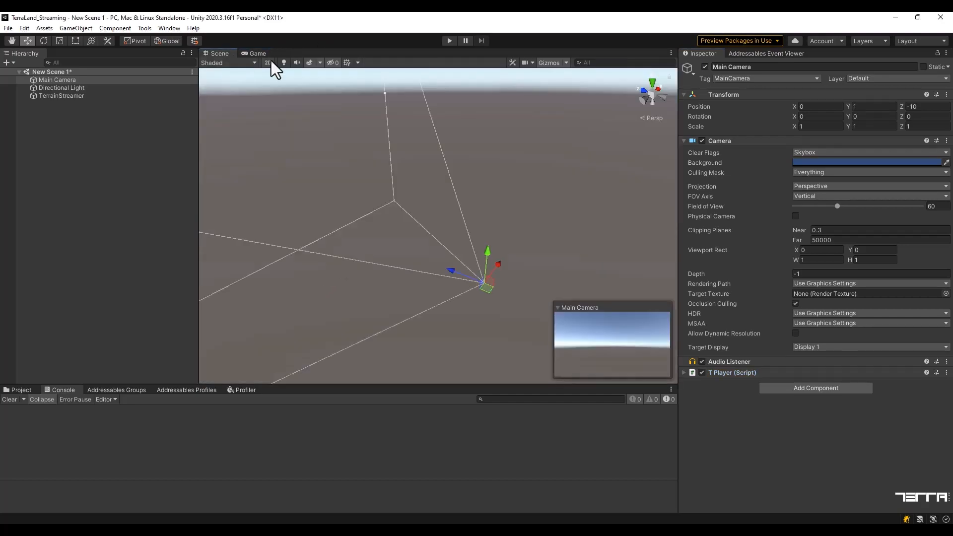
left_click(246, 55)
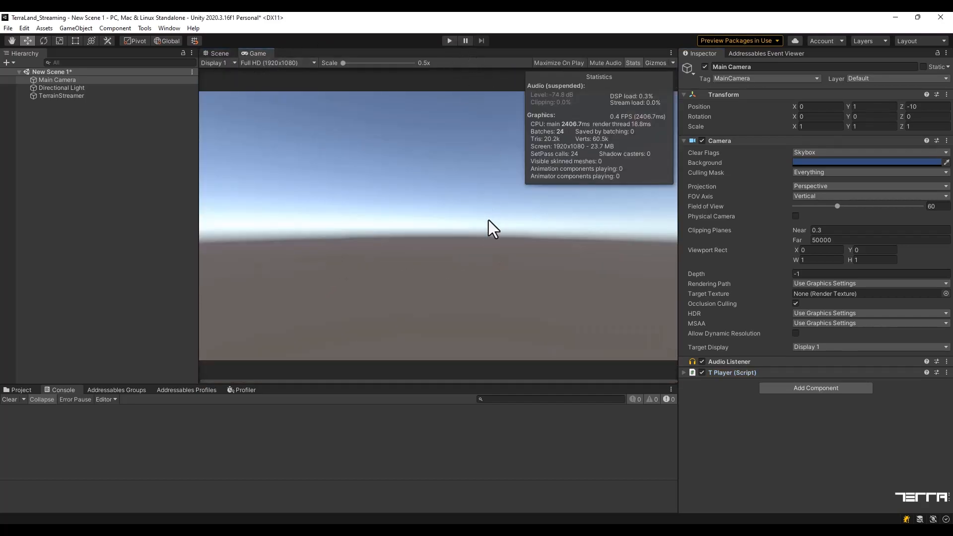
left_click(449, 41)
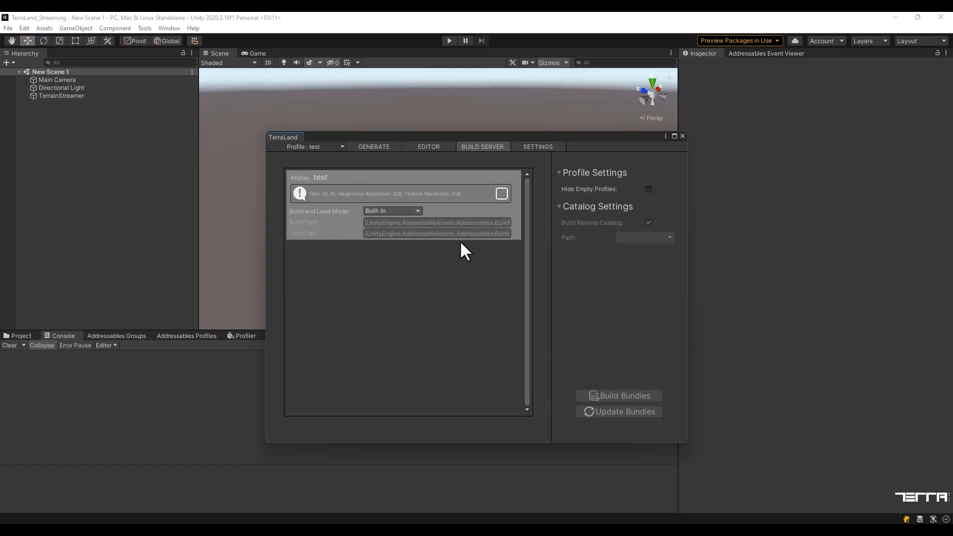
Include the test profile in the bundle build on the Build Server page
left_click(501, 193)
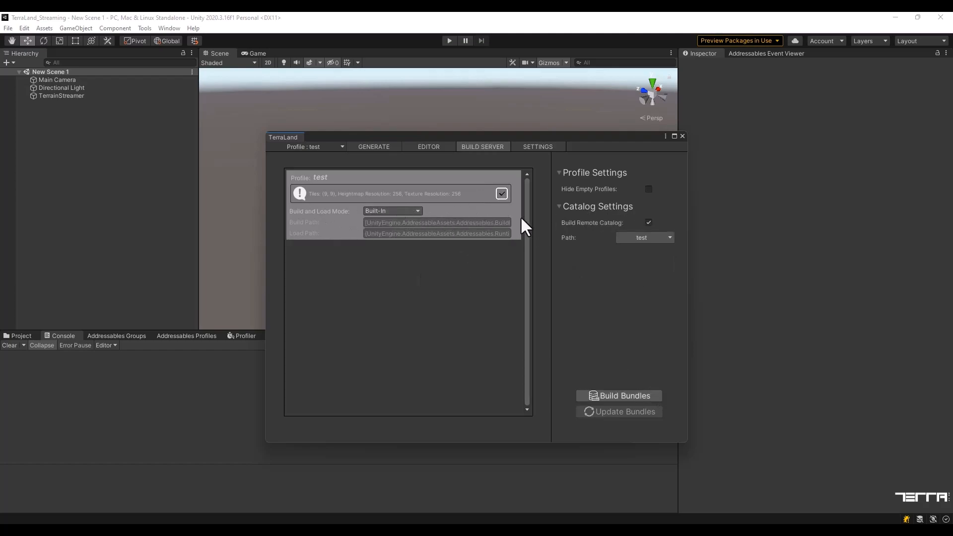
left_click(501, 194)
left_click(501, 194)
left_click(501, 194)
left_click(501, 194)
Set the test profile's Build and Load Mode to Local and browse for its build and load path
left_click(373, 212)
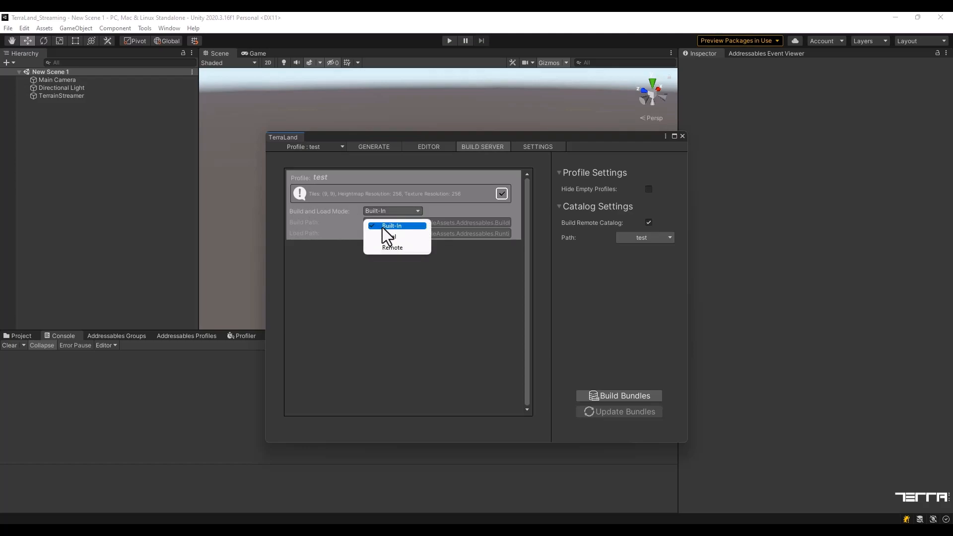
left_click(386, 236)
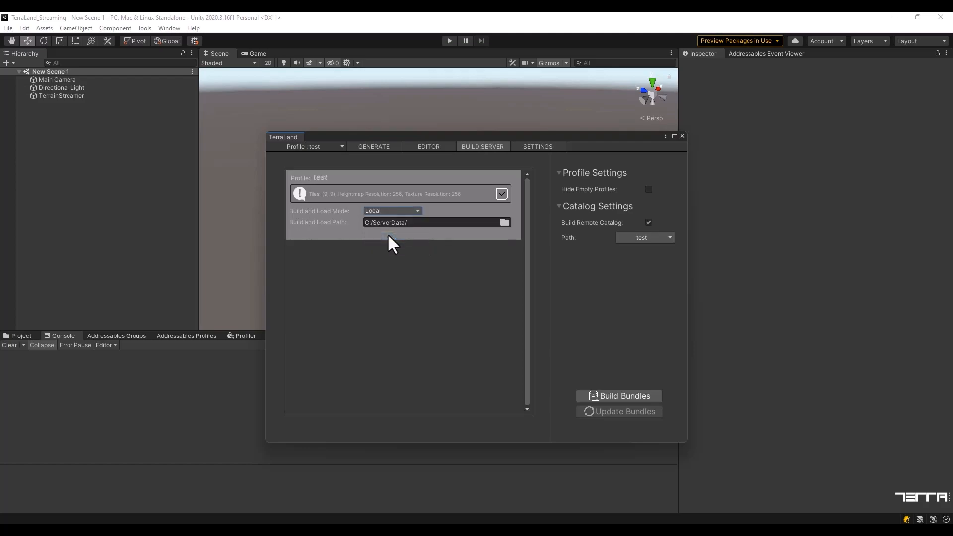
left_click(373, 226)
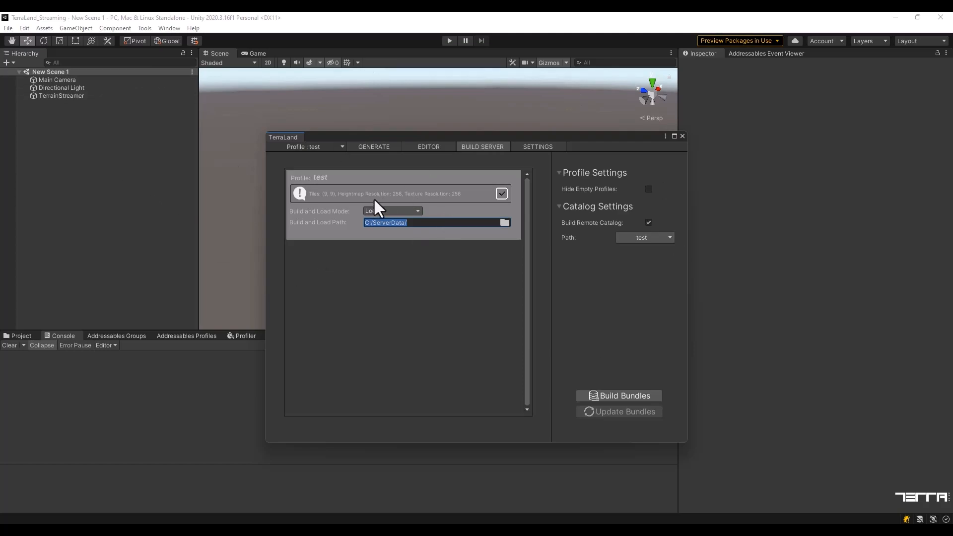
left_click(506, 221)
left_click(575, 375)
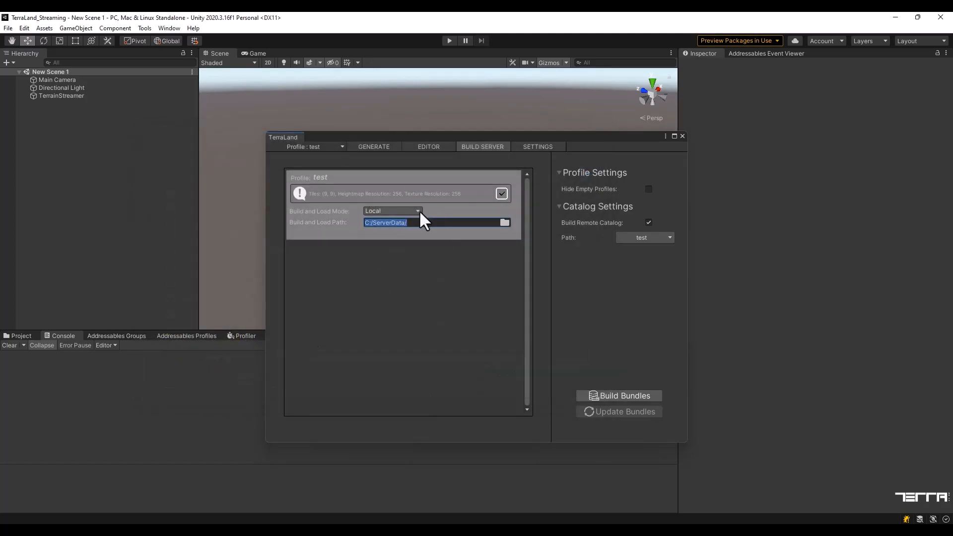
Try the Remote build mode, look at its build and load paths, and return the test profile to Local
left_click(404, 211)
left_click(402, 243)
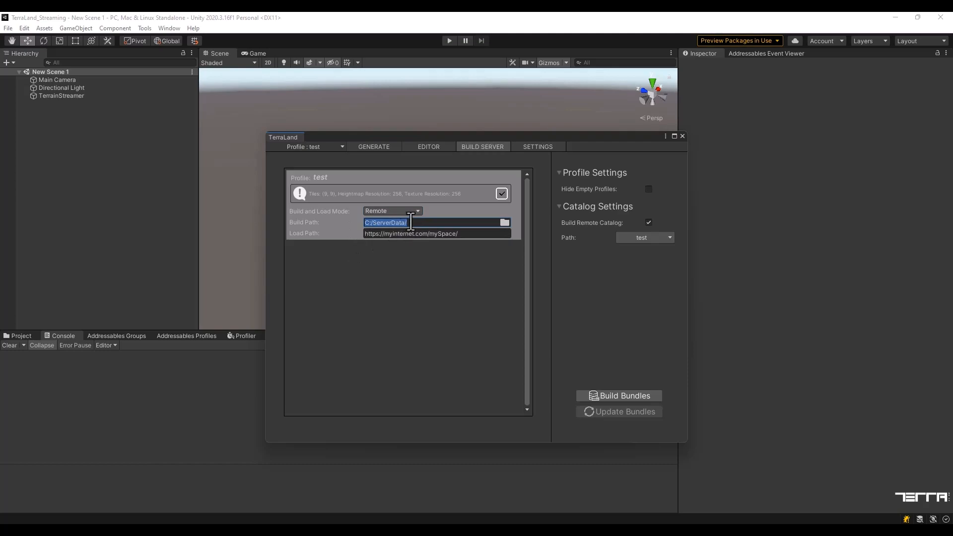
left_click(471, 233)
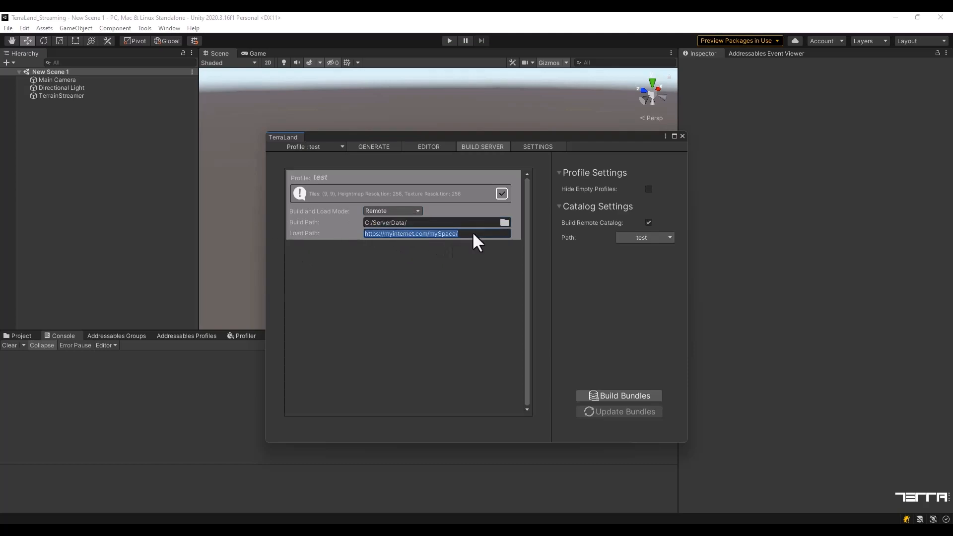
mouse_move(359, 236)
left_click(408, 212)
left_click(392, 225)
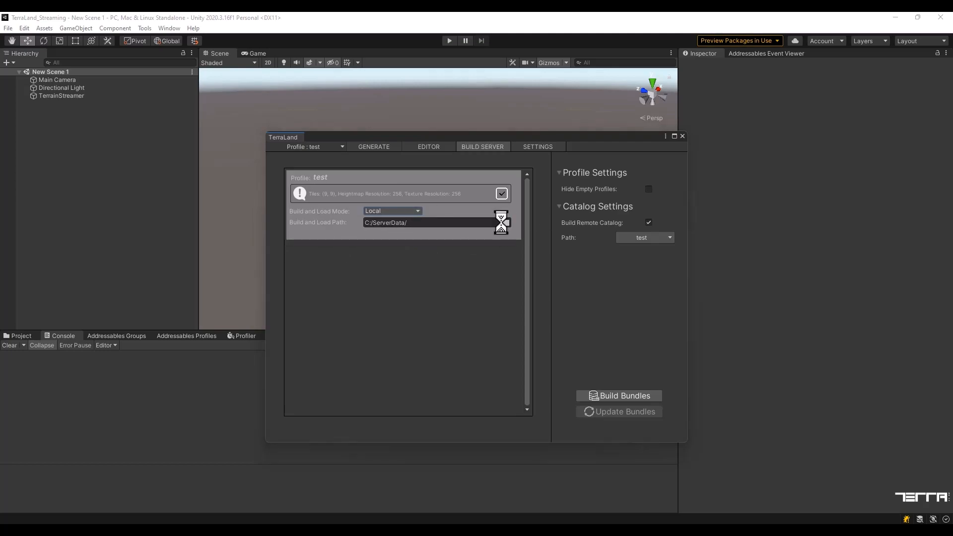
left_click(521, 376)
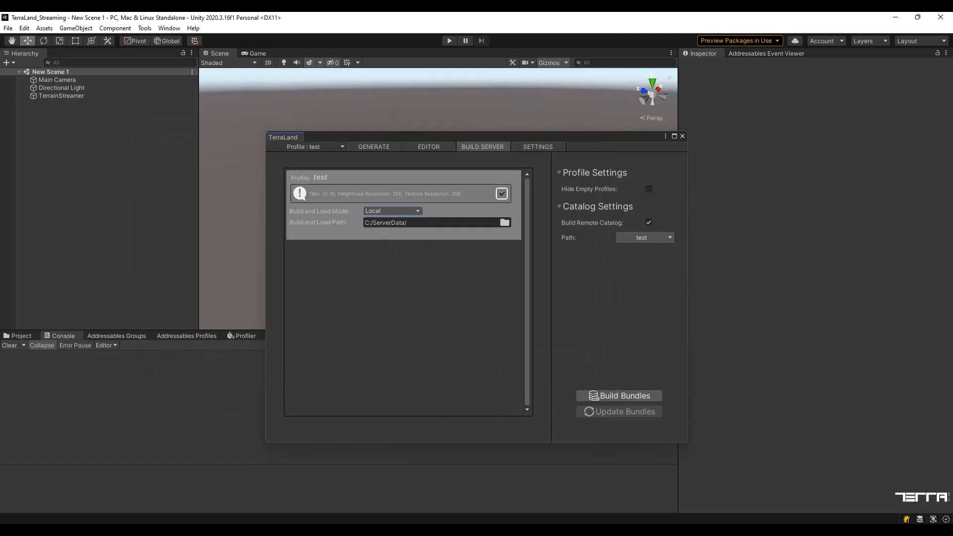
Switch to File Explorer, inspect the build location on the C: drive, and close the window
key("super+e")
double_click(474, 323)
key("ctrl+a")
left_click_drag(538, 166, 468, 138)
left_click(578, 219)
left_click(636, 131)
Build the bundles for the test profile and clear the console
left_click(606, 394)
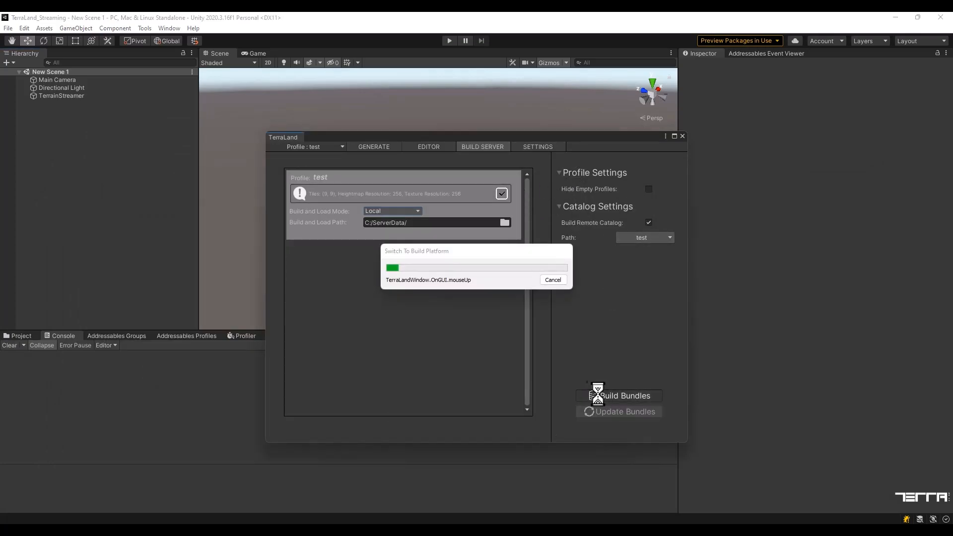
left_click_drag(471, 255, 452, 260)
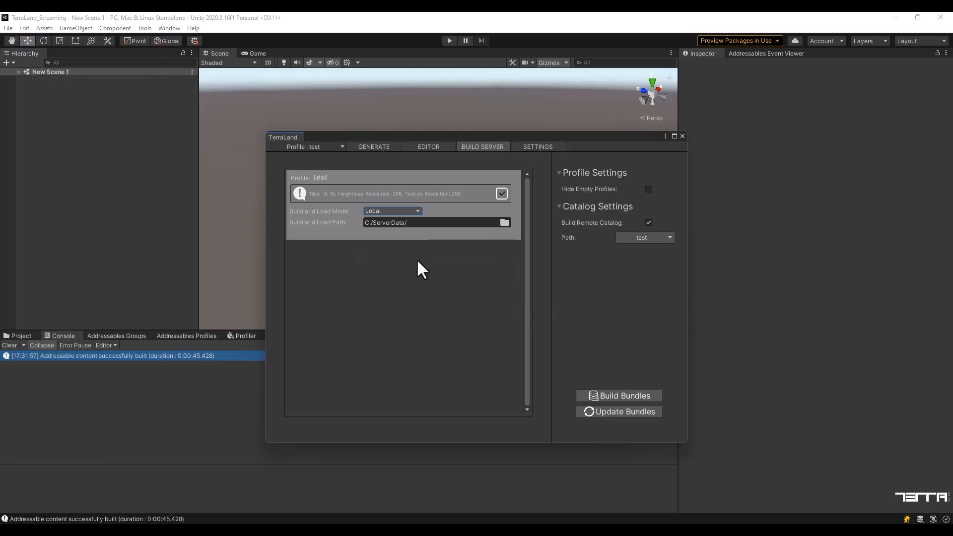
left_click(4, 346)
Browse the bundle files in StandaloneWindows64/terratest_assets_test under C:/ServerData and close the folder window
double_click(281, 217)
double_click(289, 219)
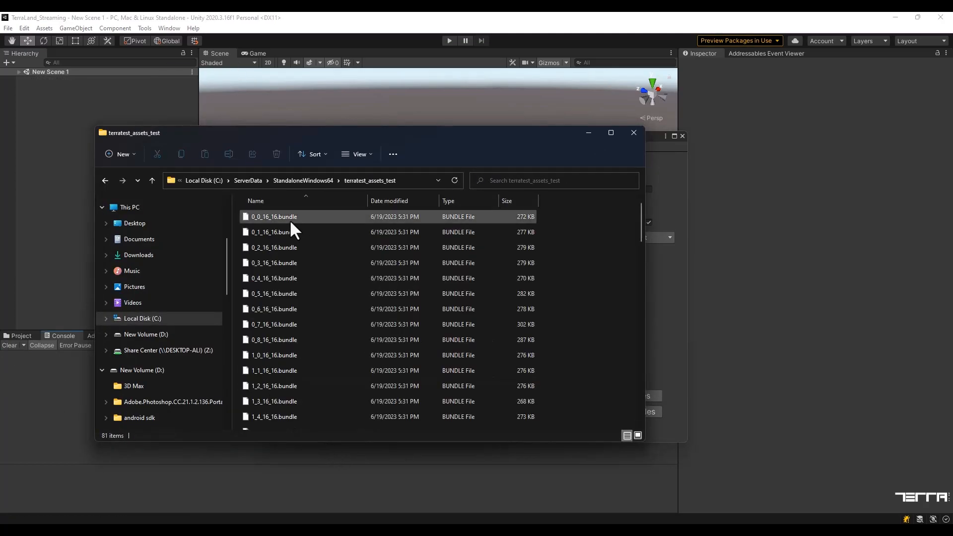
left_click_drag(641, 219, 258, 496)
left_click(577, 305)
left_click(634, 133)
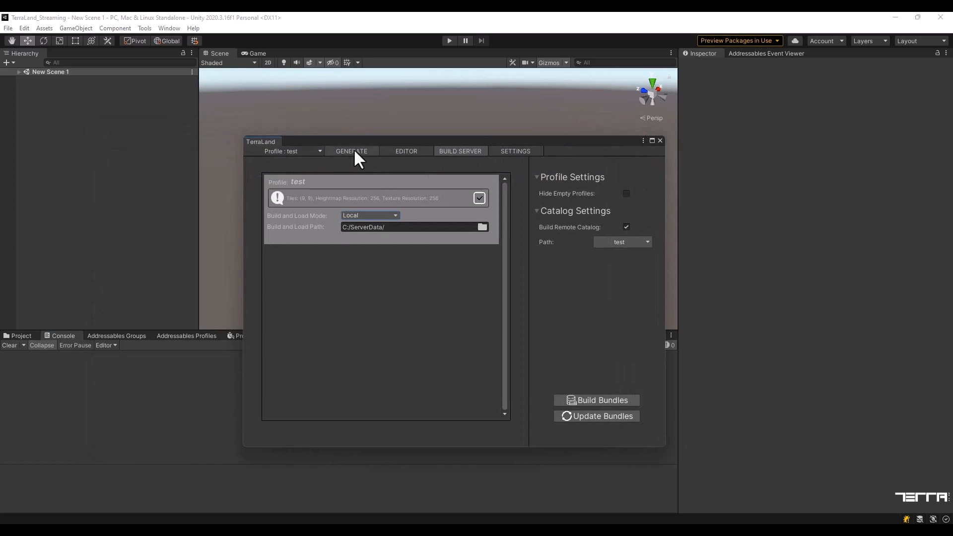
Close the TerraLand window and replace _Developers/TestScene with the open scene in the Build Settings scene list
left_click(659, 141)
left_click(8, 28)
left_click(49, 153)
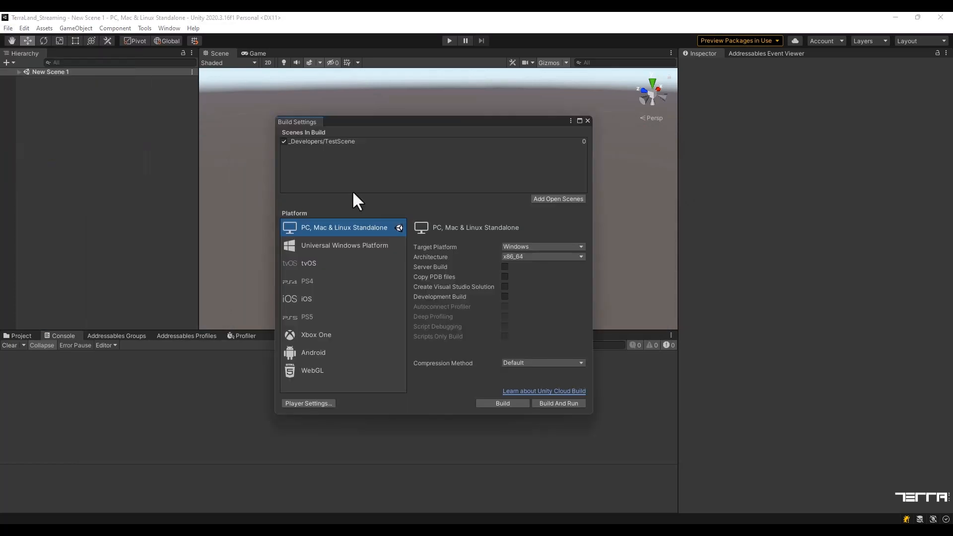
left_click(317, 140)
key("Delete")
left_click(550, 199)
Expand the scene hierarchy, select the TerrainStreamer, and check its Profile Settings
left_click(19, 71)
left_click(41, 95)
left_click(684, 155)
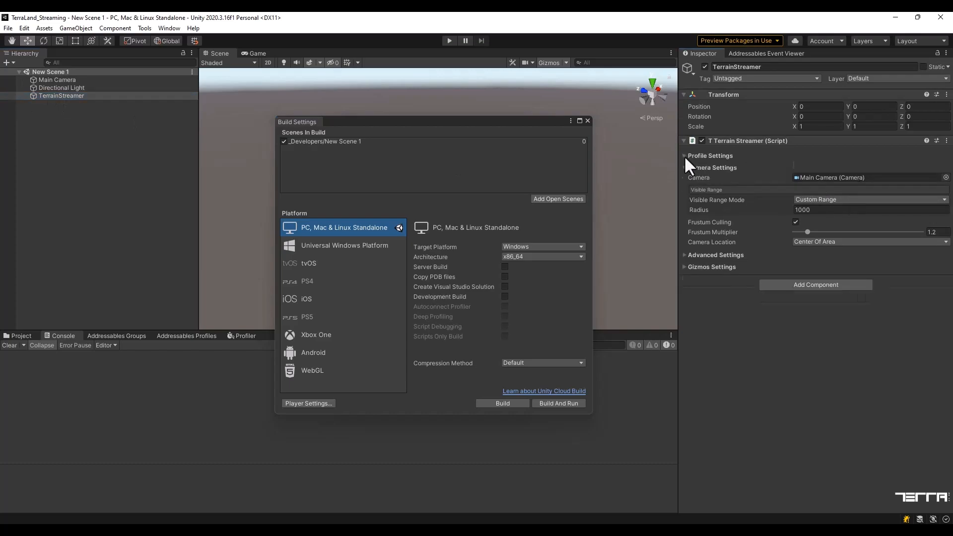
Build the Windows standalone player into a new desktop folder named Test
left_click(499, 401)
right_click(297, 294)
mouse_move(357, 419)
left_click(449, 272)
type("Test")
key("Return")
key("Return")
key("Return")
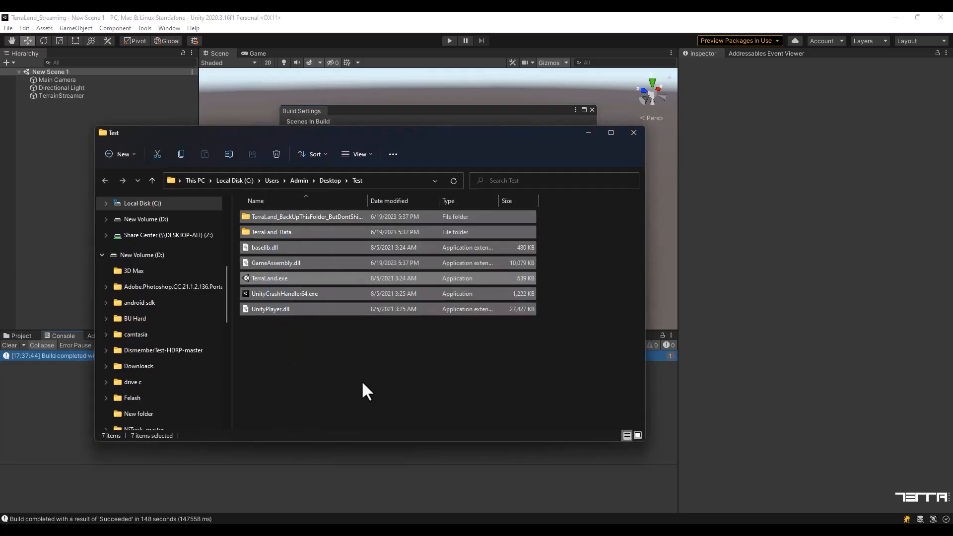
Examine the StandaloneWindows64 bundle contents under TerraLand_Data/StreamingAssets/aa in the Test build, and go back up to TerraLand_Data
double_click(281, 233)
double_click(292, 263)
double_click(255, 216)
double_click(254, 216)
left_click_drag(297, 299, 248, 209)
left_click_drag(349, 310, 273, 211)
left_click_drag(365, 363, 272, 197)
left_click(151, 179)
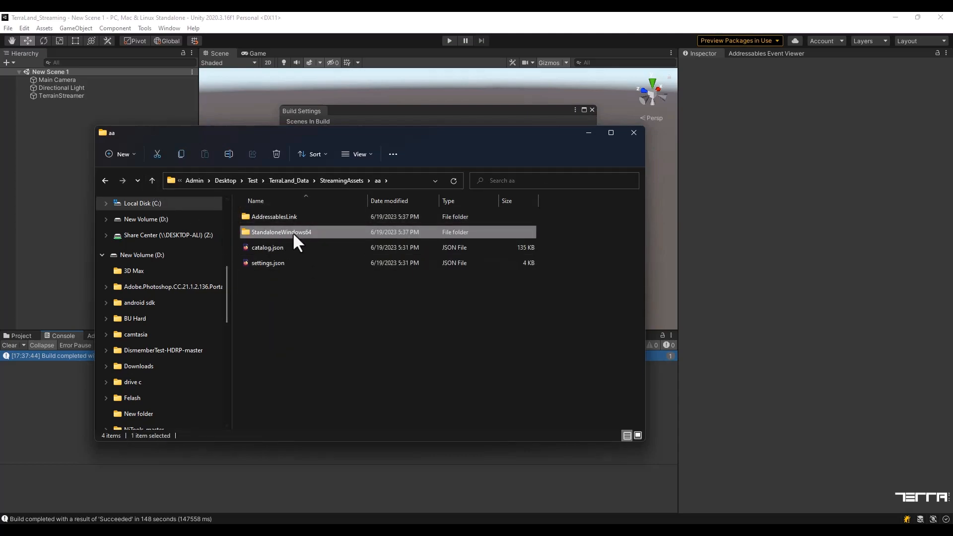
left_click(152, 180)
left_click(149, 185)
Close Build Settings, run TerraLand.exe from the Test folder to check the build, and close the folder window
left_click(546, 114)
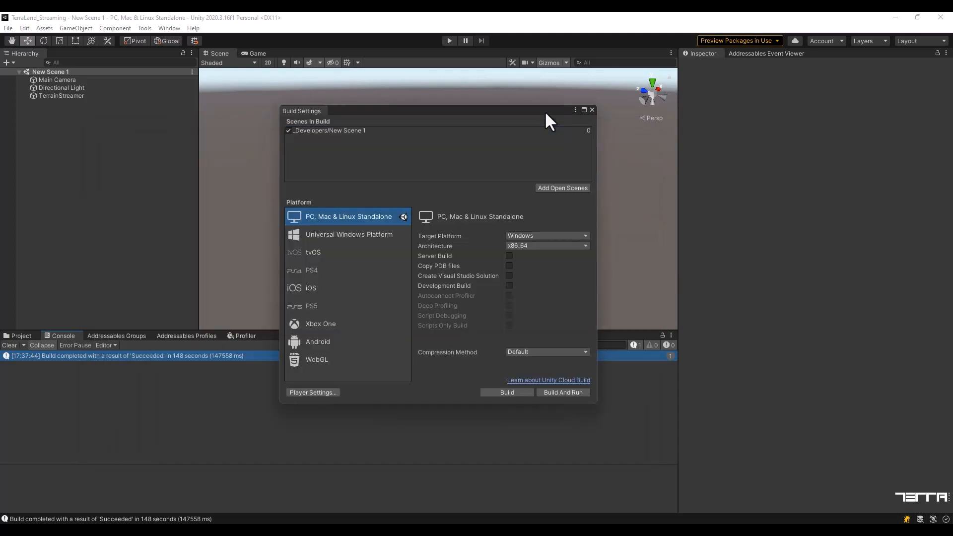
left_click(592, 109)
key("alt+Tab")
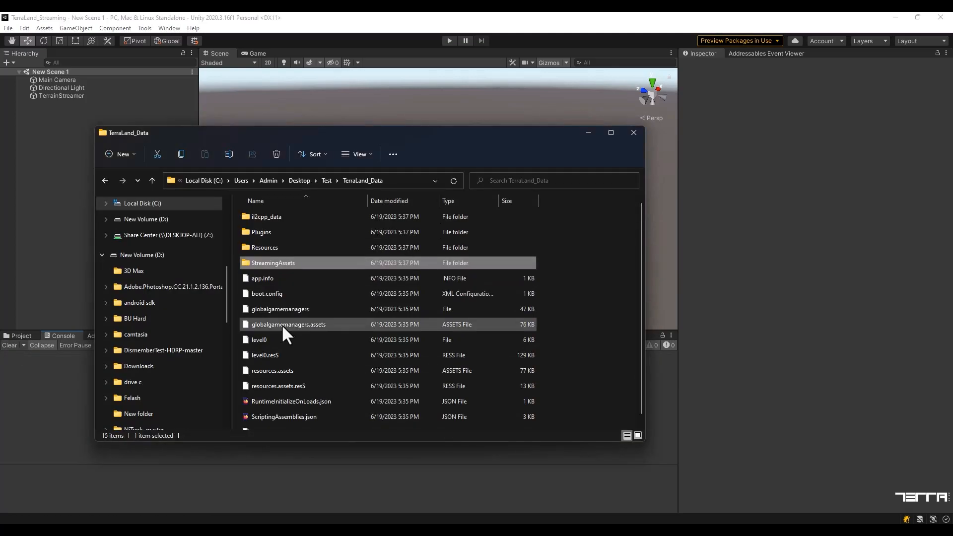
left_click(322, 183)
double_click(275, 277)
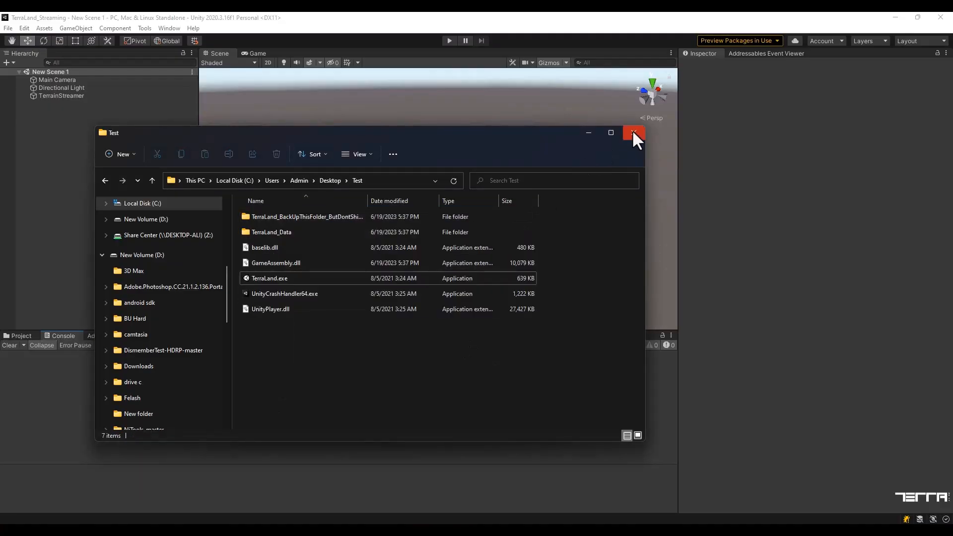
left_click(633, 131)
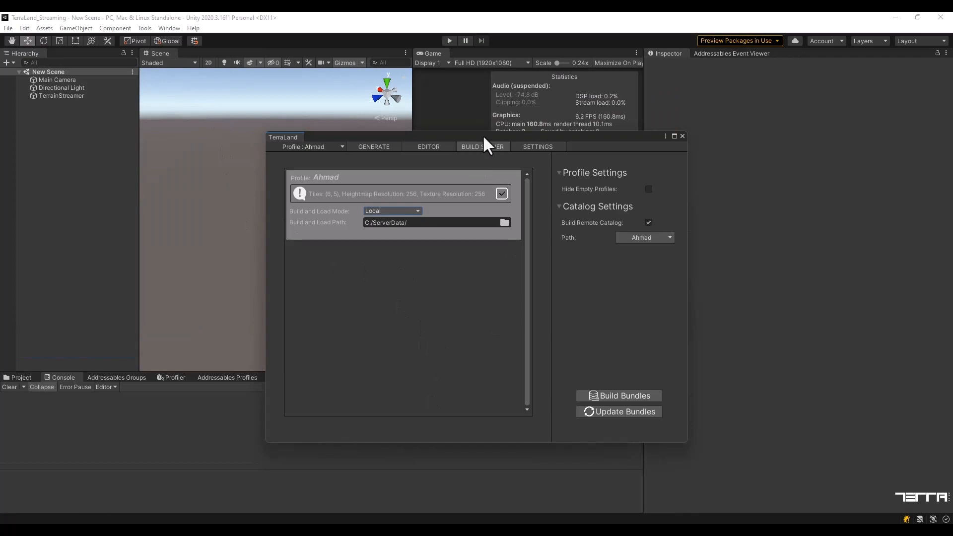
left_click(392, 211)
left_click(403, 246)
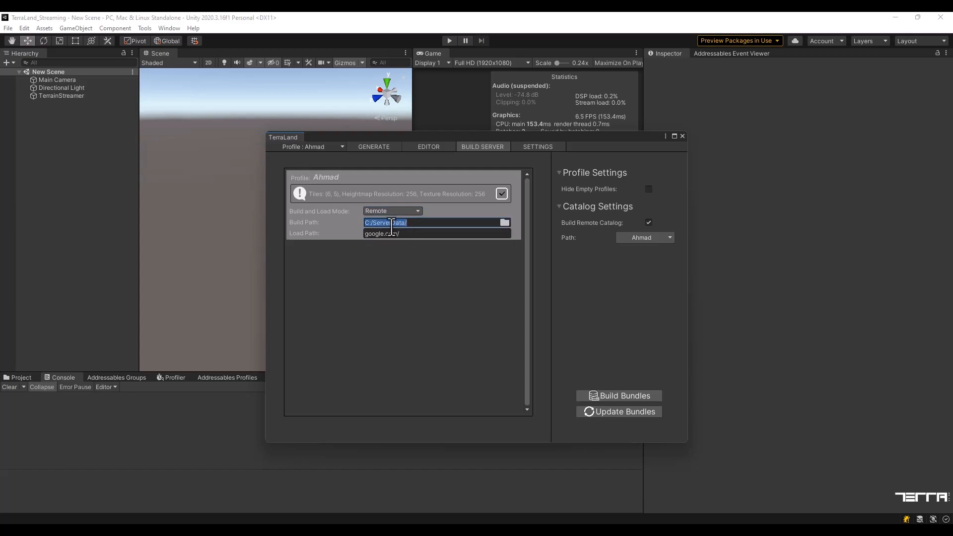
left_click(409, 234)
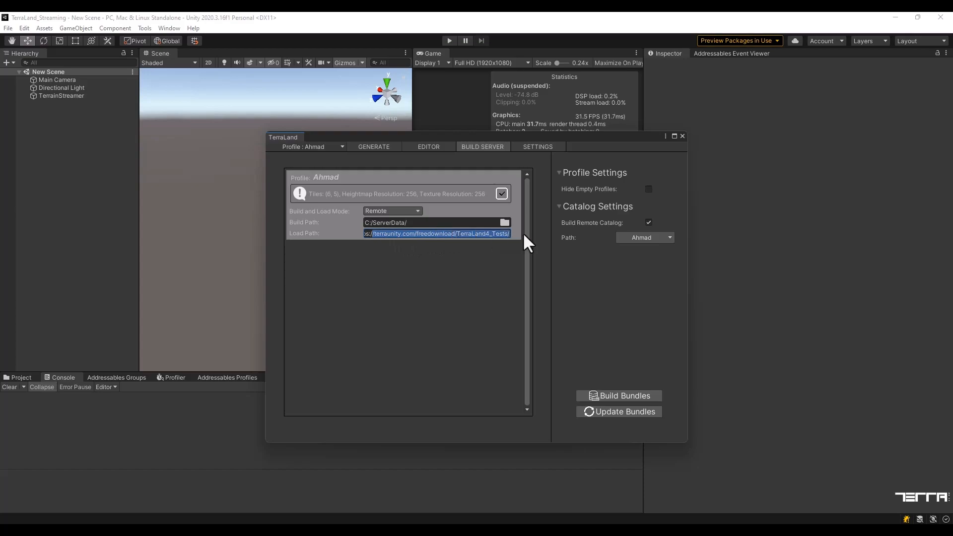
key("Return")
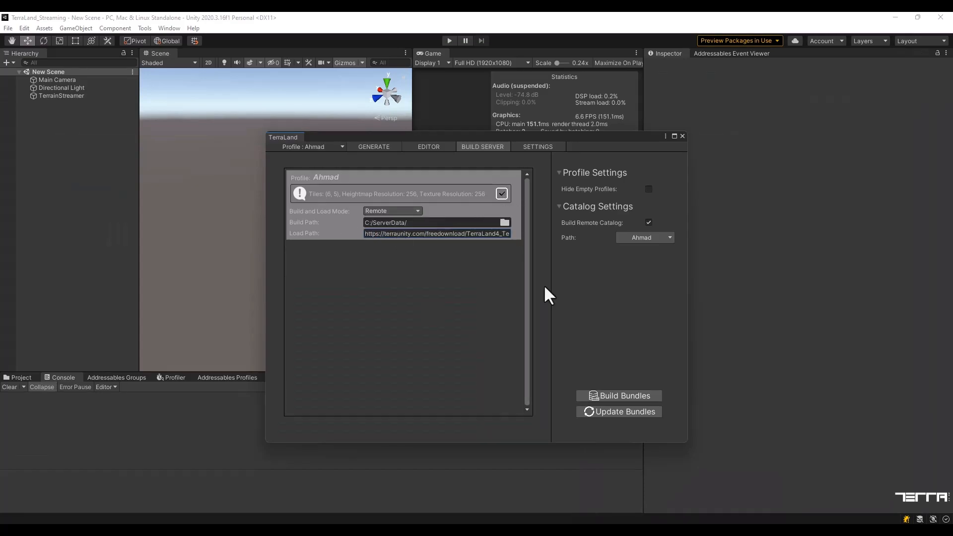
left_click(615, 396)
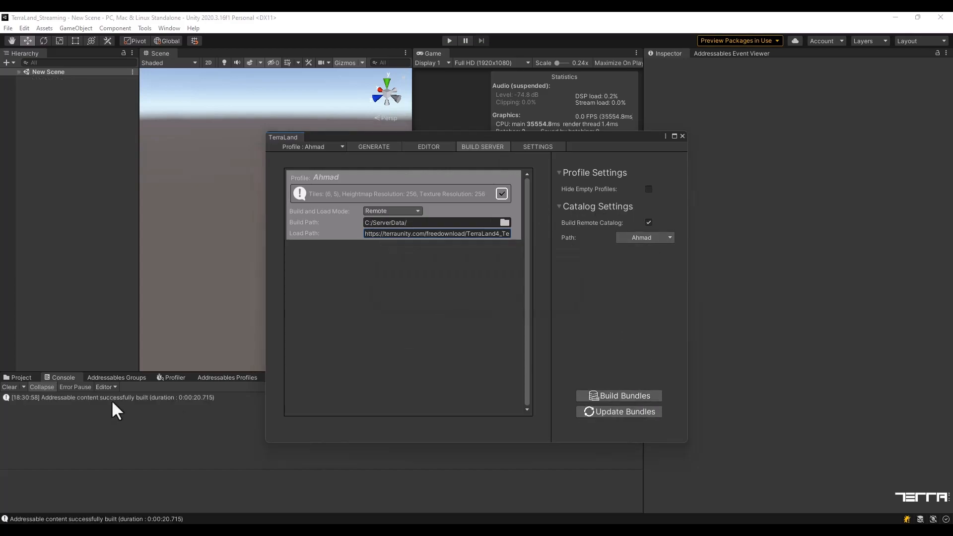
left_click(147, 399)
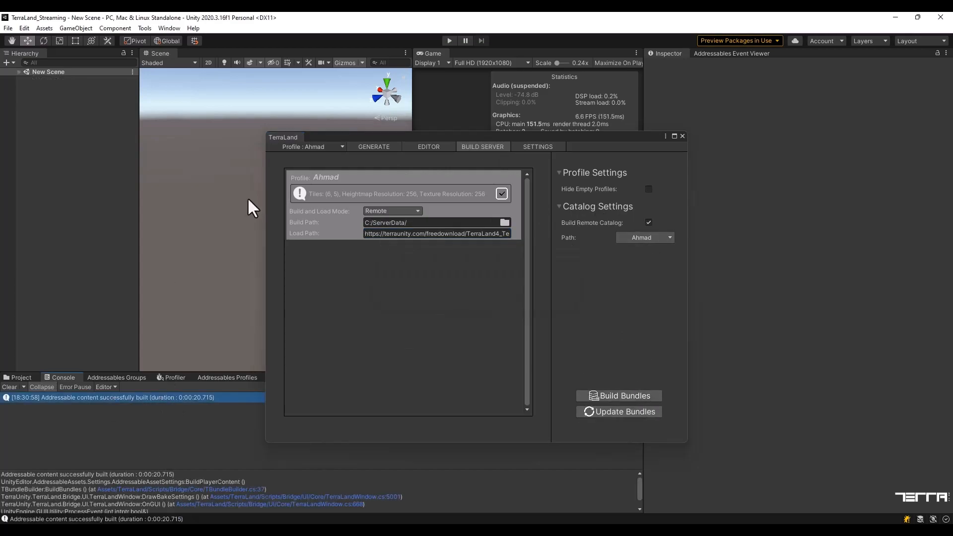
Browse the ServerData folder on the C: drive in File Explorer to inspect the remote bundle output
left_click(407, 221)
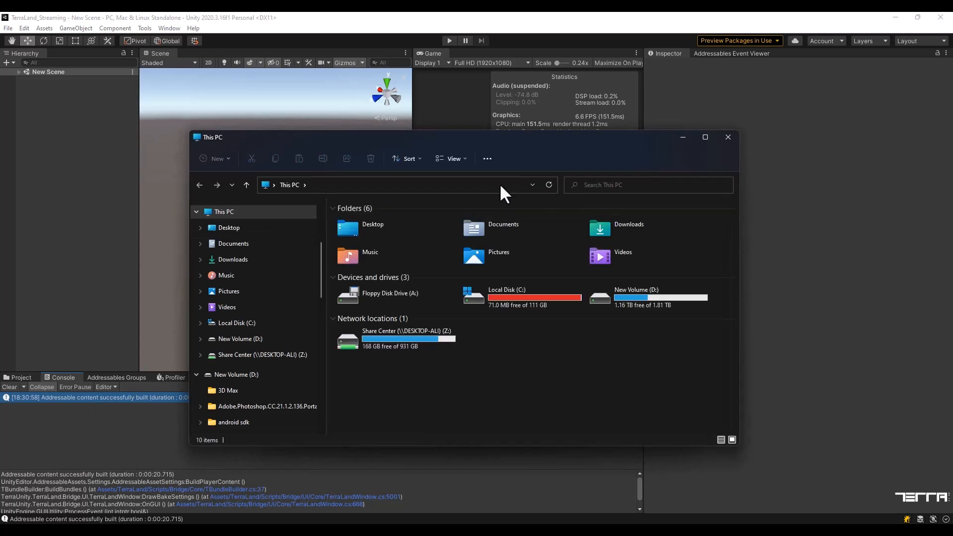
double_click(517, 314)
left_click_drag(534, 147, 447, 256)
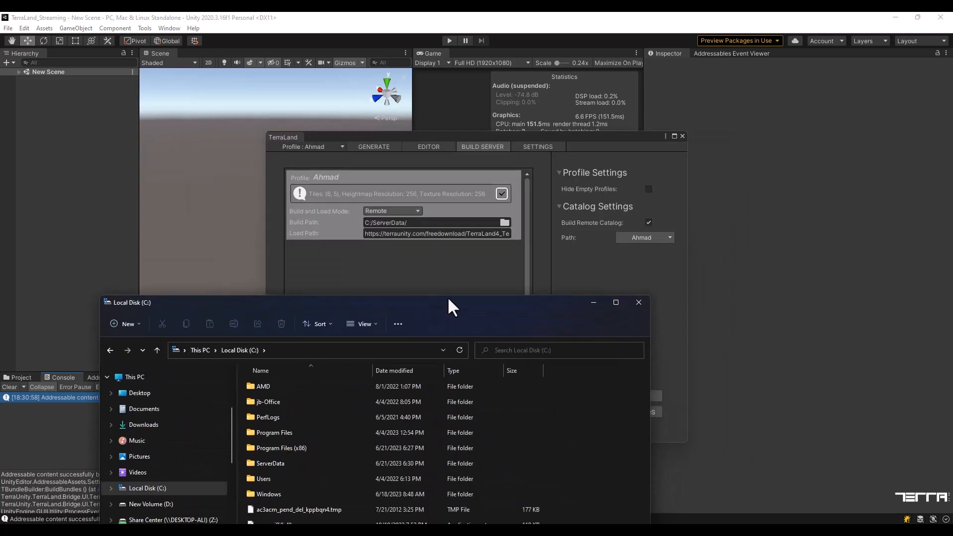
left_click(278, 411)
double_click(288, 415)
left_click(278, 334)
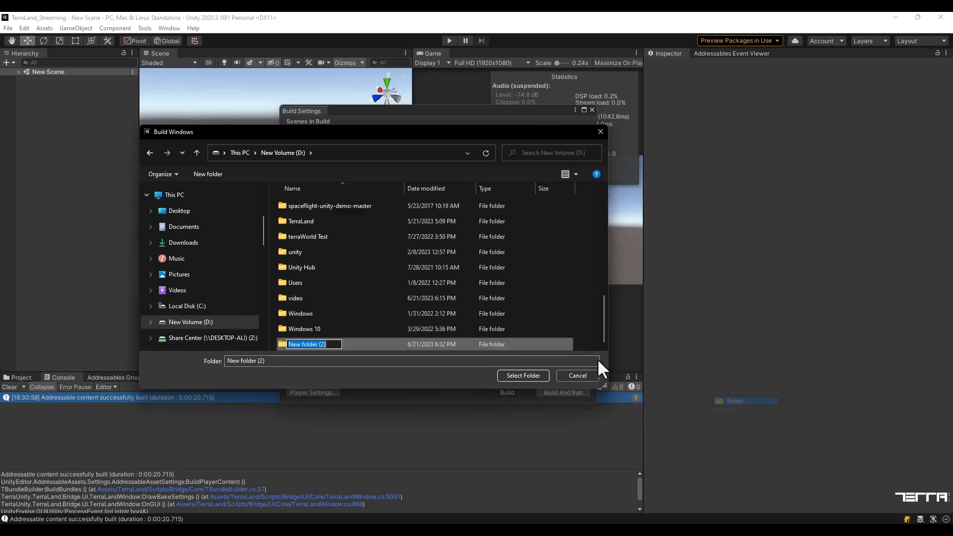
Build the Windows player into the Build folder on drive D: and check the properties of the folder and TerraLand_Data
left_click(523, 375)
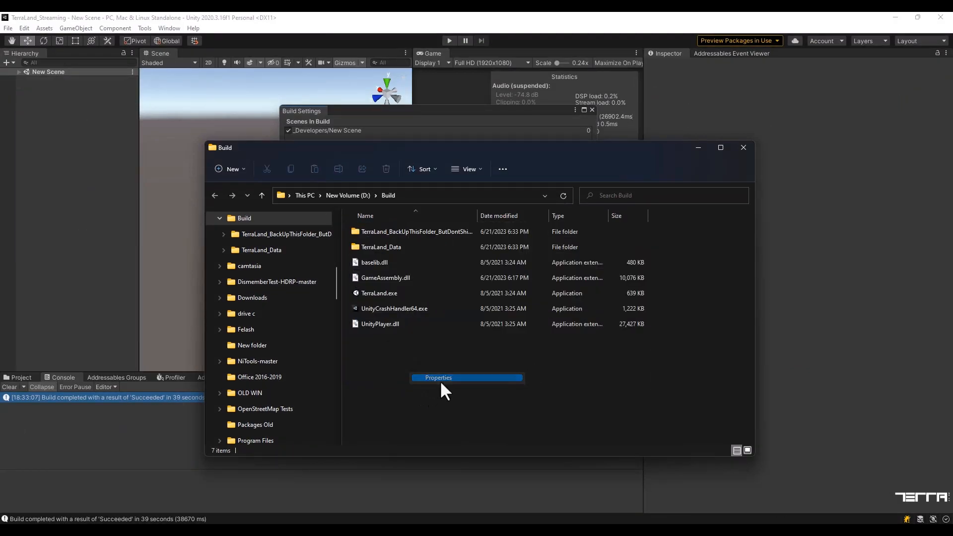
left_click(439, 378)
left_click(317, 437)
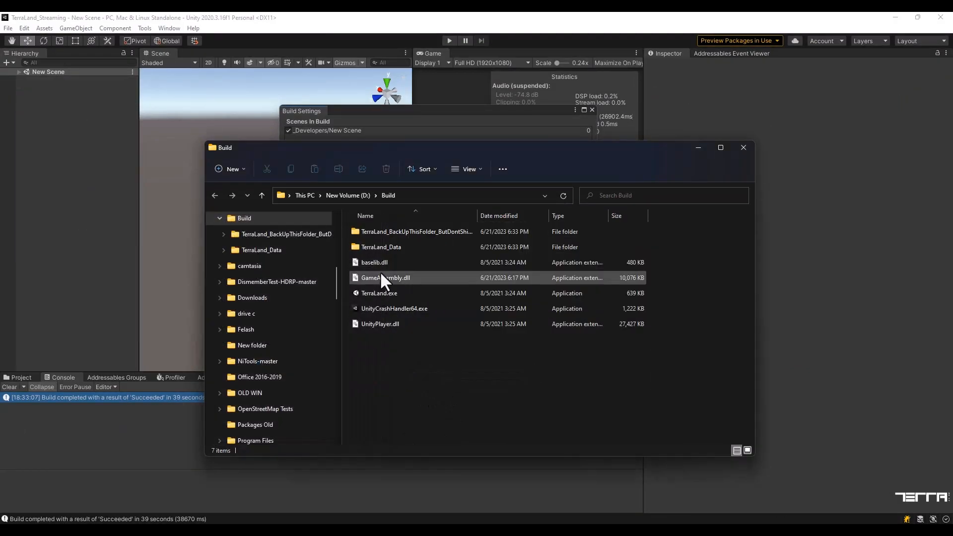
right_click(379, 249)
left_click(405, 519)
left_click(493, 481)
Run TerraLand.exe from the Build folder and fly forward over the terrain to test remote streaming
double_click(397, 291)
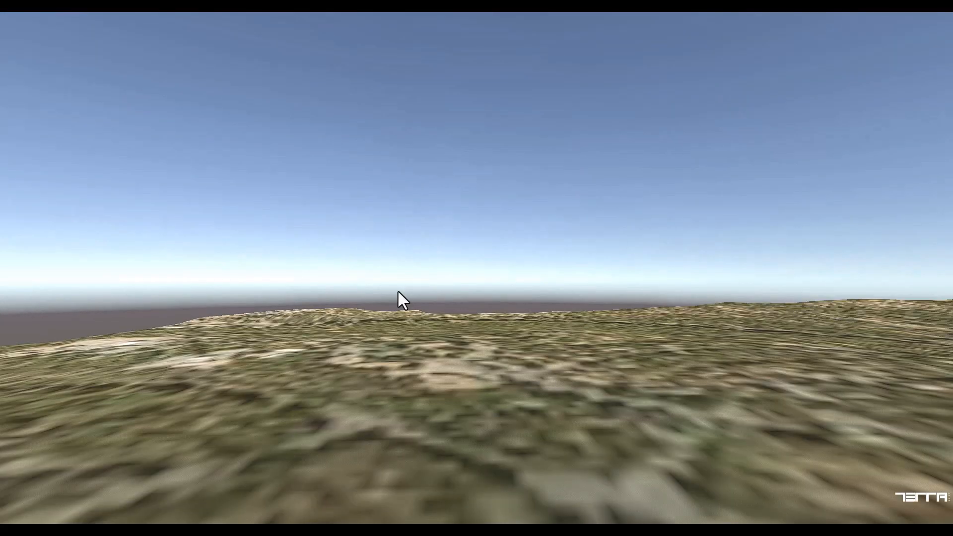
key("w")
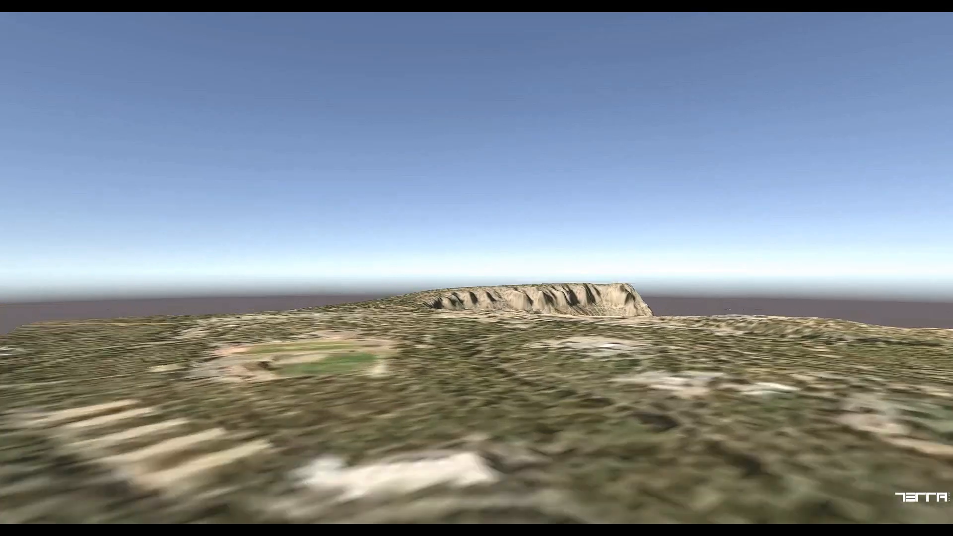
key("w")
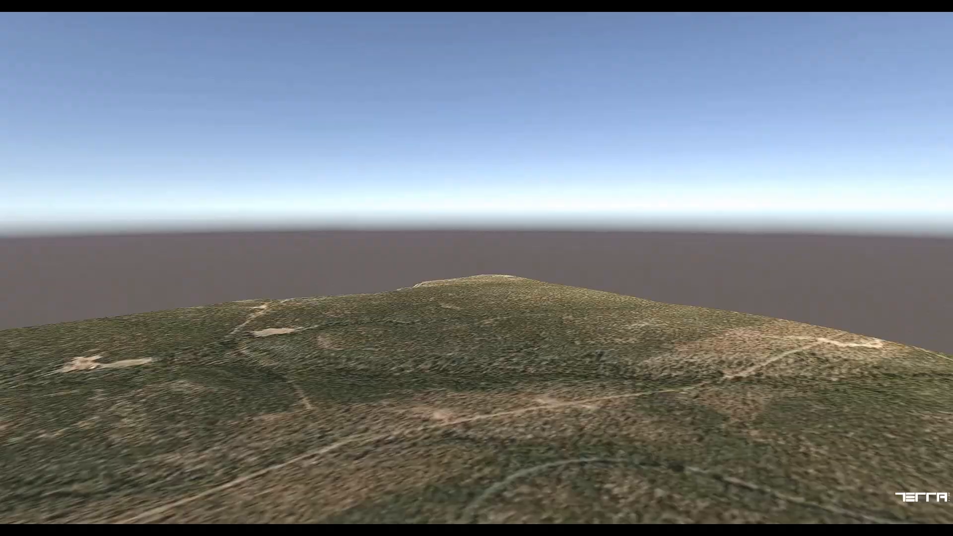
key("w")
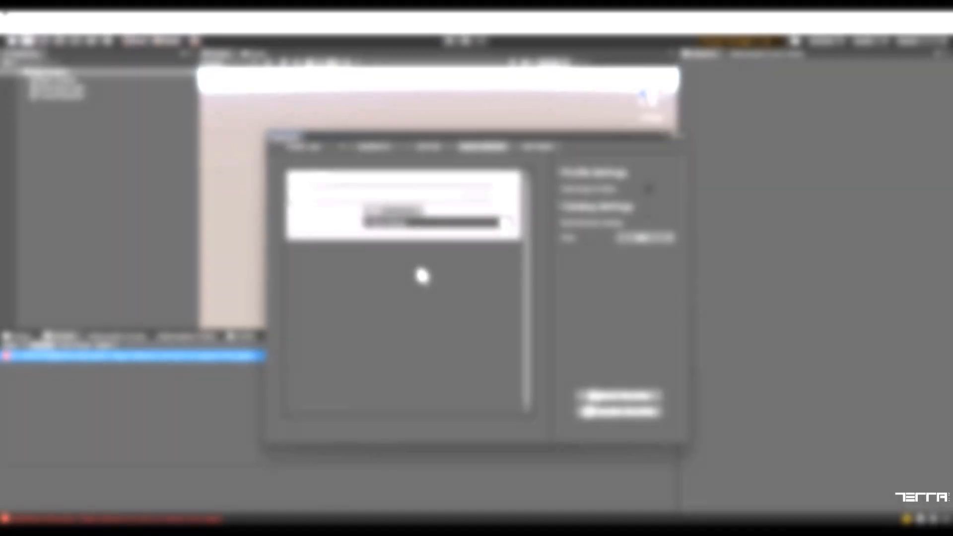
Open the TerraLand settings and expand the Profile Settings section to review the available options
left_click(533, 147)
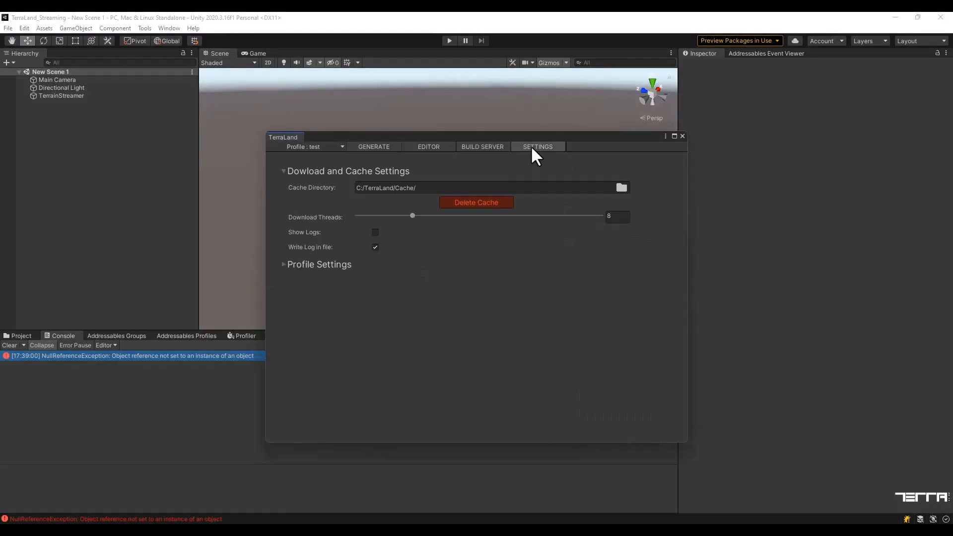
left_click_drag(496, 137, 490, 136)
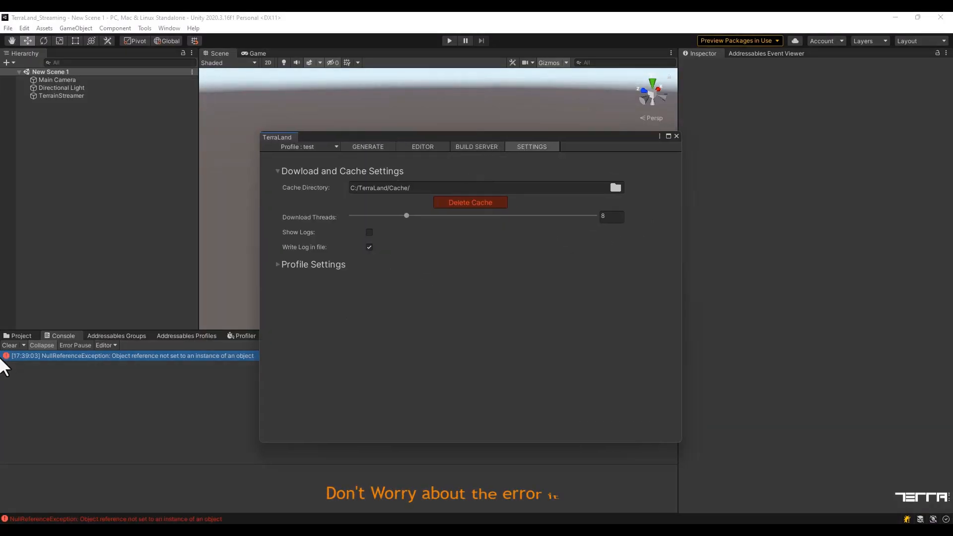
left_click(279, 266)
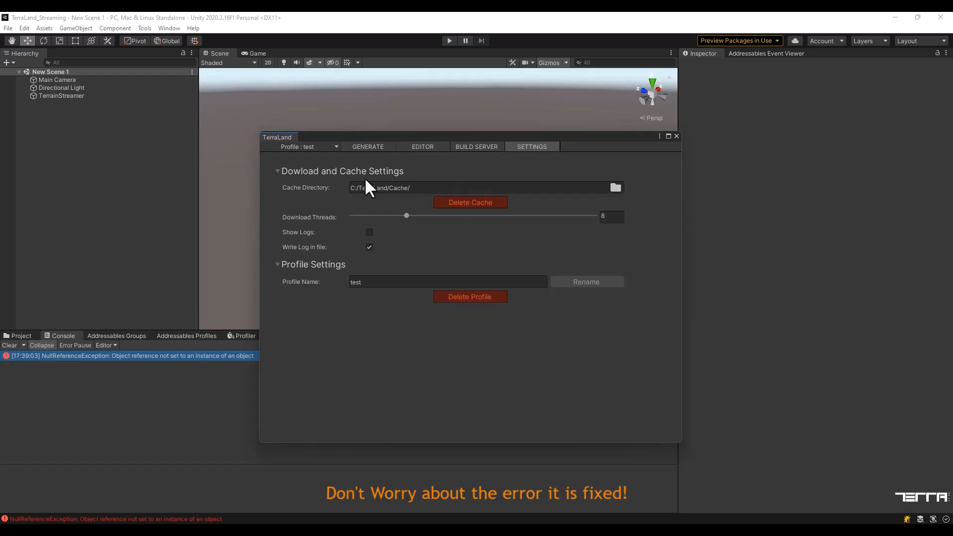
left_click(615, 189)
scroll(195, 319, "up", 2)
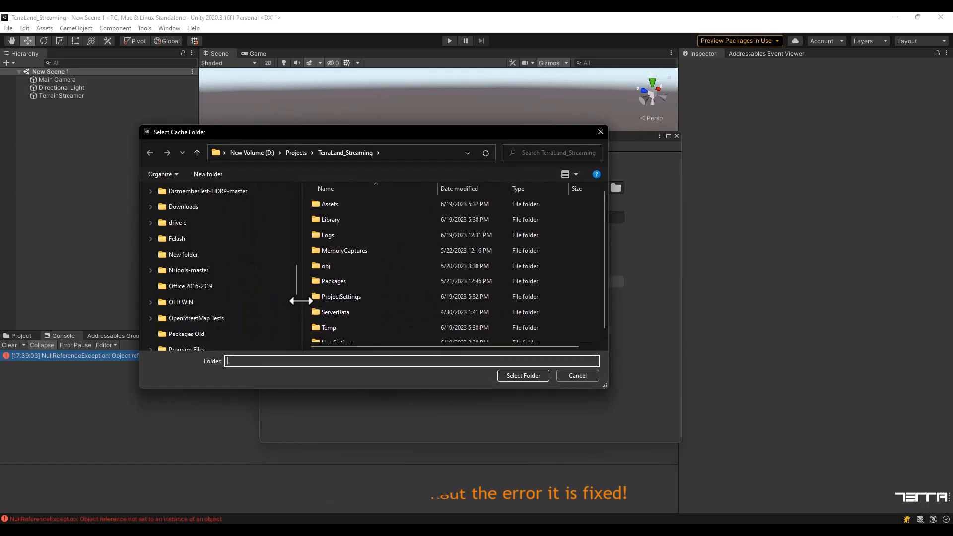
scroll(236, 302, "up", 5)
left_click(206, 223)
left_click(577, 375)
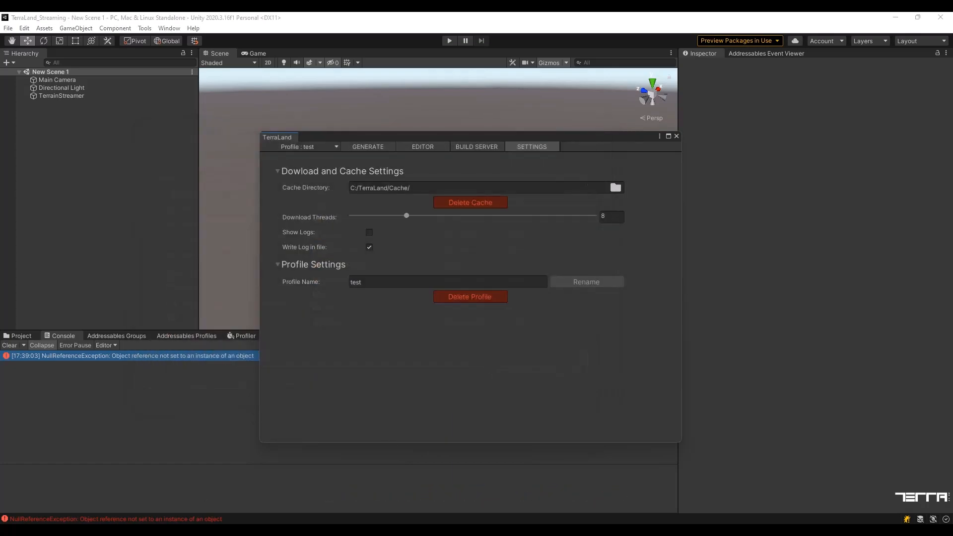
Browse the C:/TerraLand/Cache folder in File Explorer and inspect the cached tile files, including those in Imagery Data
key("super+e")
double_click(415, 286)
double_click(299, 307)
double_click(283, 218)
double_click(282, 218)
scroll(318, 248, "down", 20)
scroll(169, 191, "down", 2)
left_click(152, 180)
double_click(267, 231)
left_click_drag(327, 214, 526, 427)
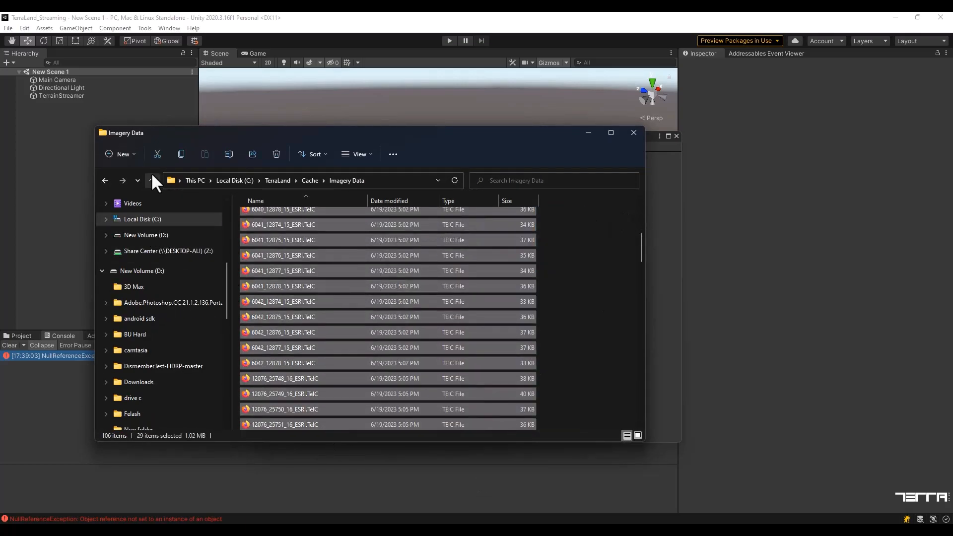
left_click(151, 178)
left_click(634, 133)
Try the Delete Cache command and the Download Threads slider, setting the thread count back to 8
left_click(466, 202)
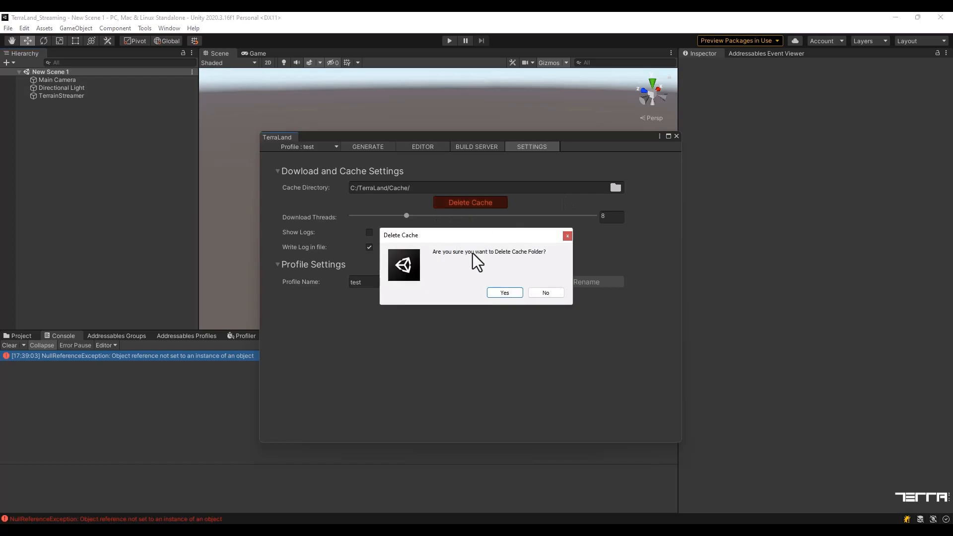
key("Return")
left_click_drag(365, 221, 320, 219)
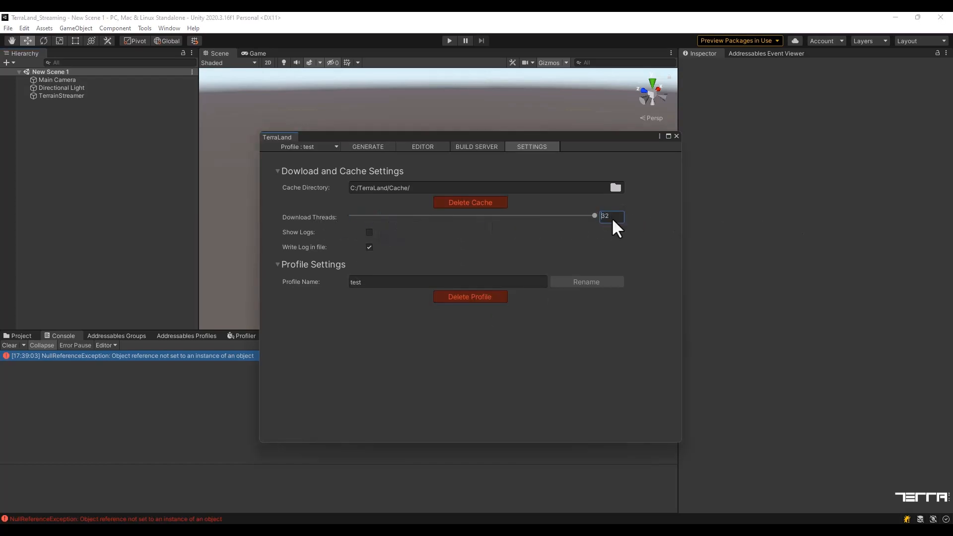
type("8")
Check the Console for logs and open Debuglogfile.log from the C:/TerraLand folder to inspect the written log
left_click(10, 335)
left_click(50, 336)
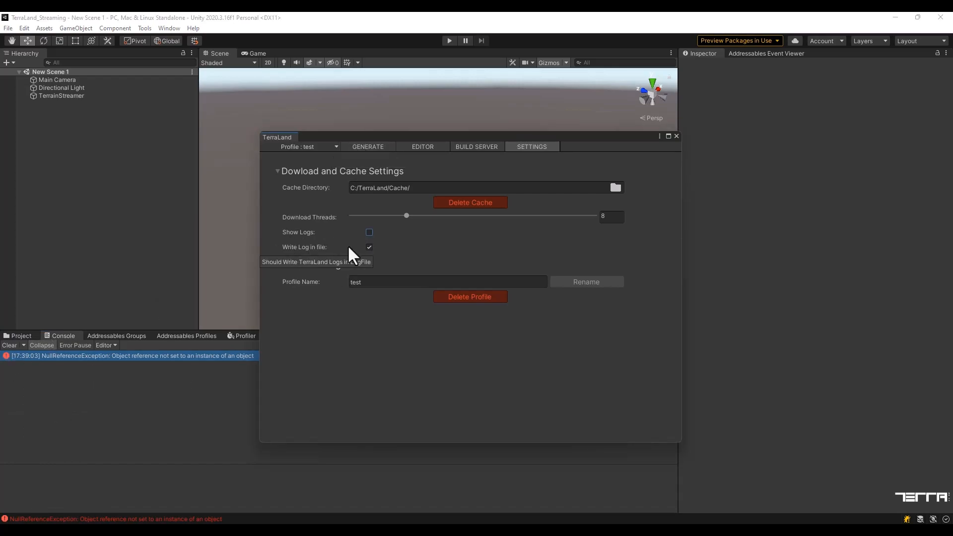
left_click(615, 187)
double_click(296, 240)
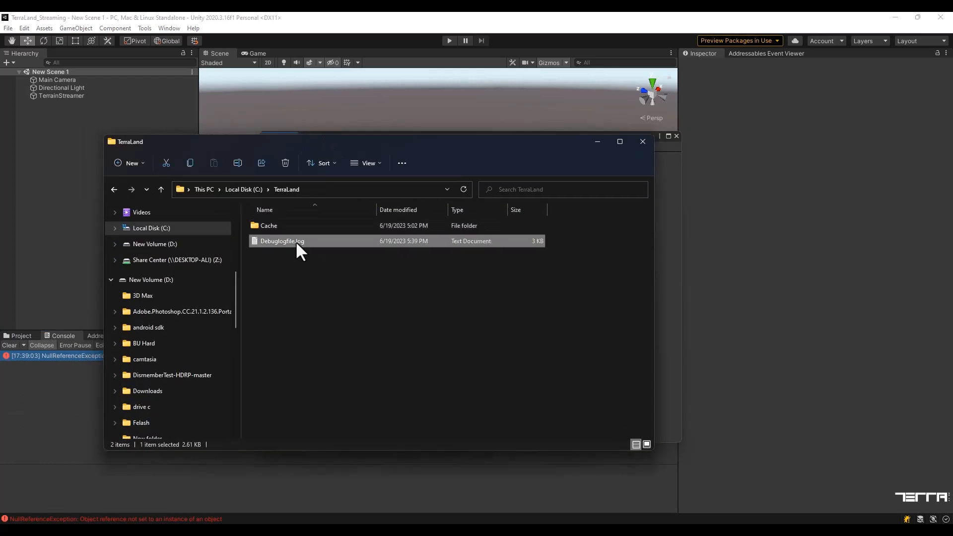
left_click(698, 122)
left_click(598, 144)
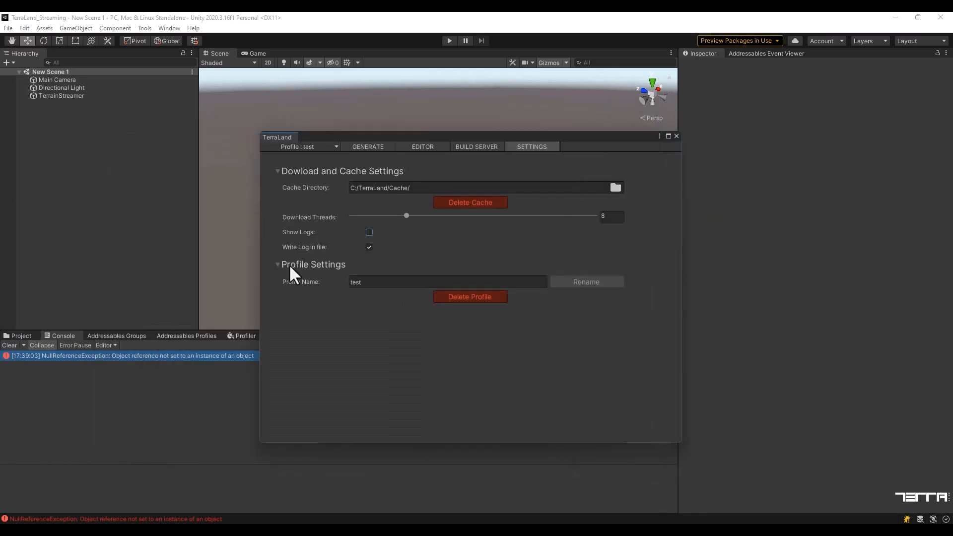
Collapse the download and cache settings and rename the test profile to a person's first name
left_click(283, 170)
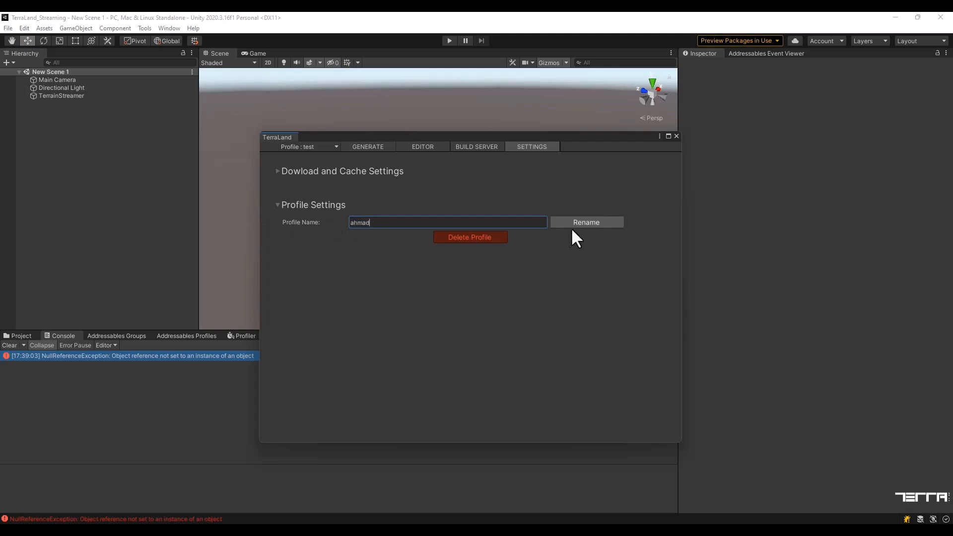
left_click(573, 225)
left_click(511, 292)
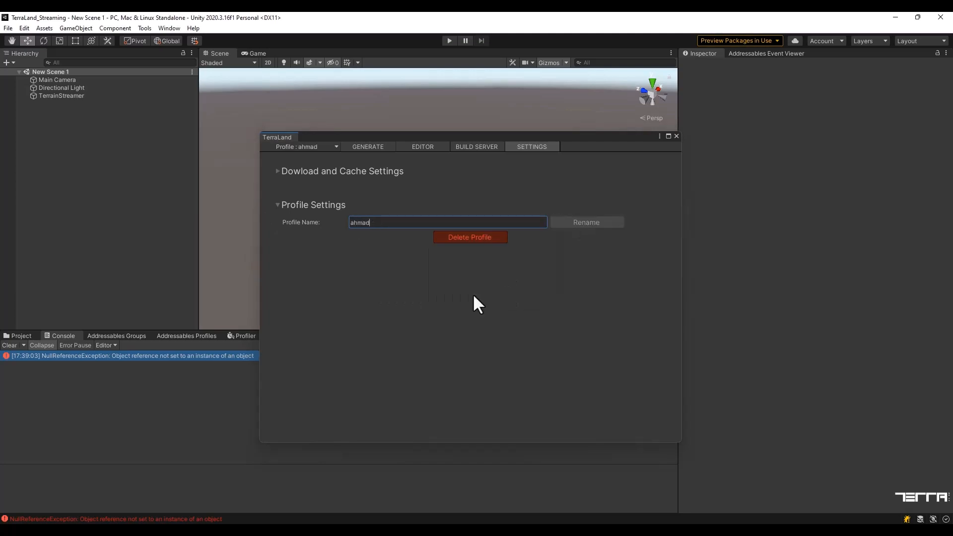